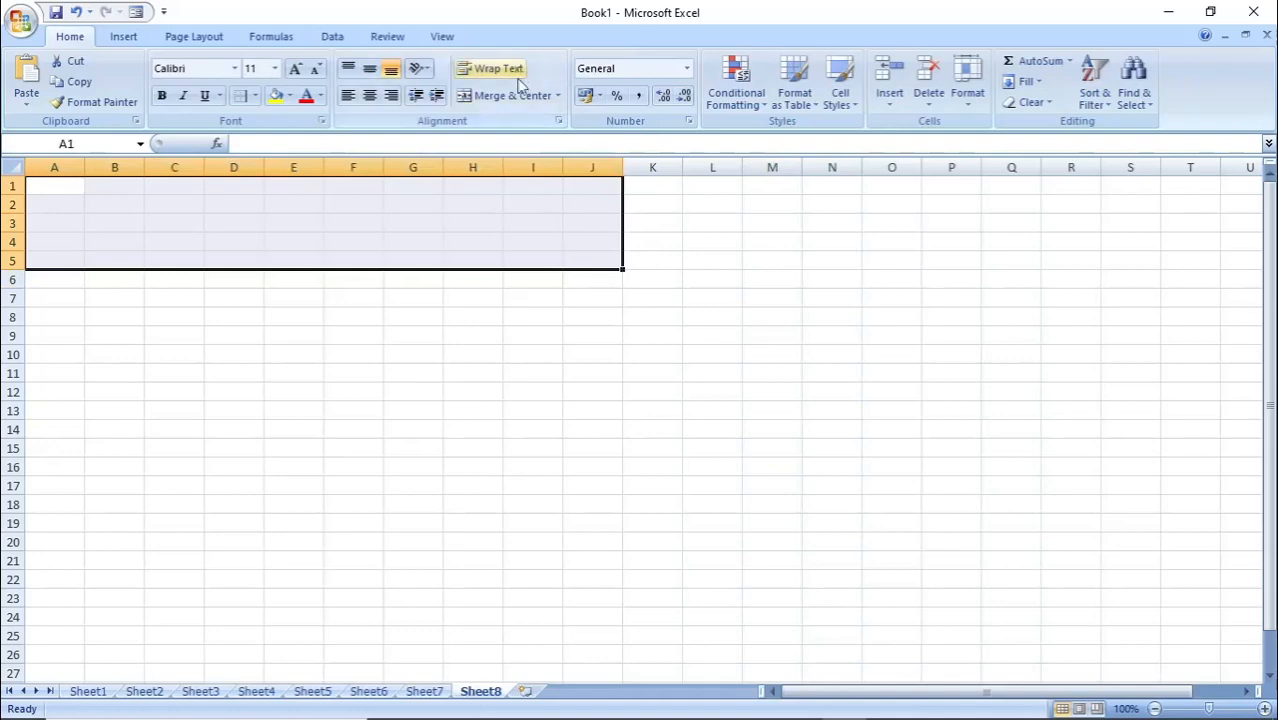
# Merge cells A1 to J5, turn on text wrapping, and align the merged cell's content to the top left
pyautogui.click(515, 95)
pyautogui.click(508, 74)
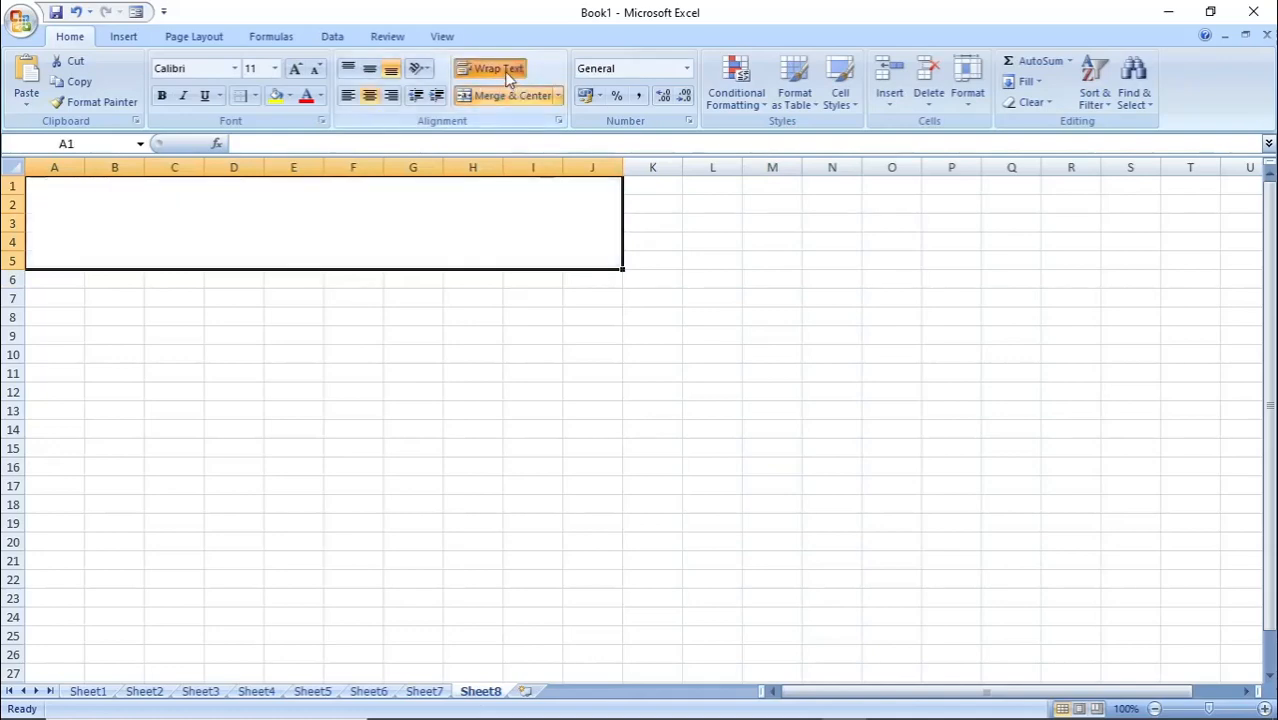
pyautogui.click(348, 68)
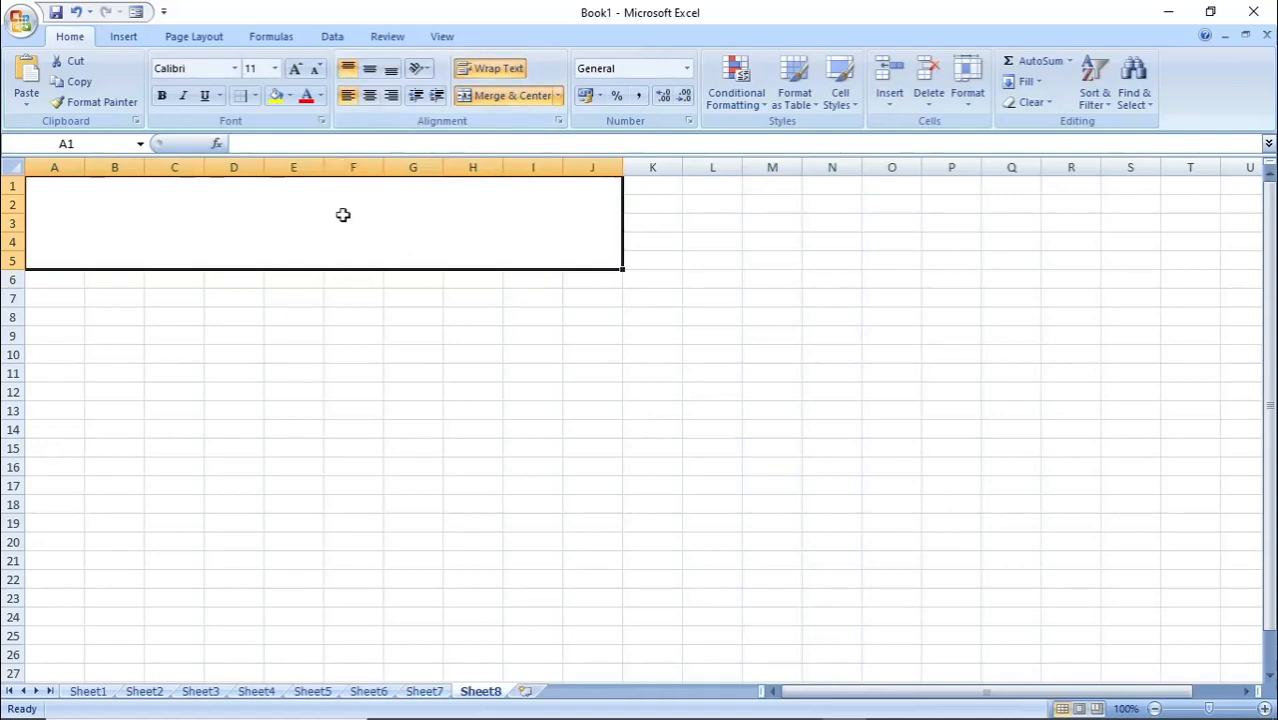
# Enter the title text PROGRAM AI in the merged header cell
pyautogui.write('PE')
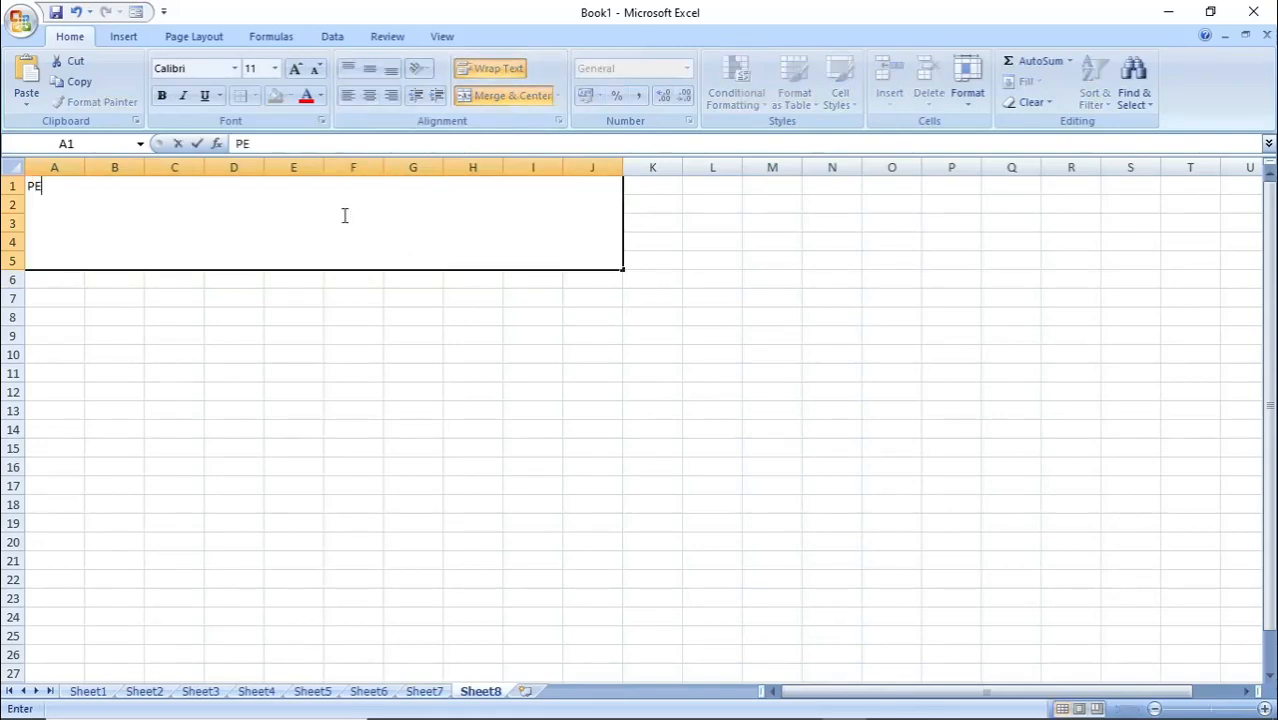
pyautogui.write('ORA')
pyautogui.press('BackSpace')
pyautogui.press('BackSpace')
pyautogui.press('BackSpace')
pyautogui.write('ROGRAM AI')
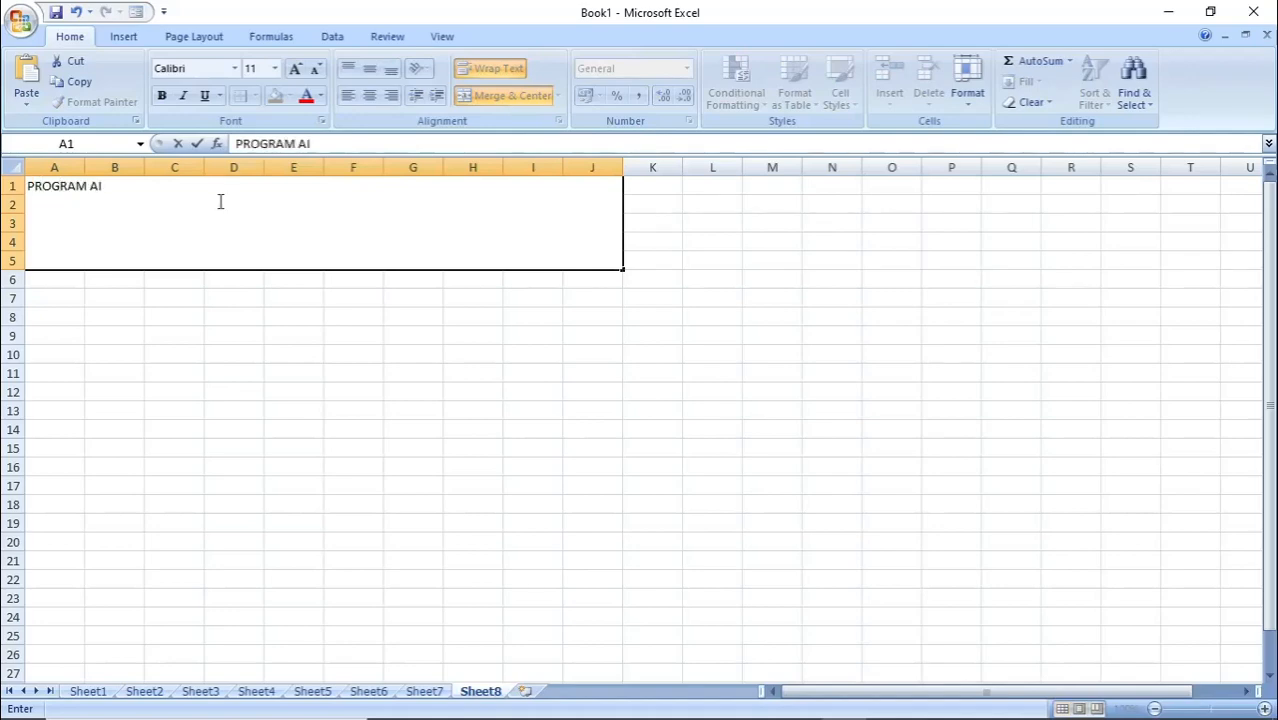
# Make the PROGRAM AI title bold and enlarge its font size to 26
pyautogui.moveTo(103, 187); pyautogui.dragTo(30, 192)
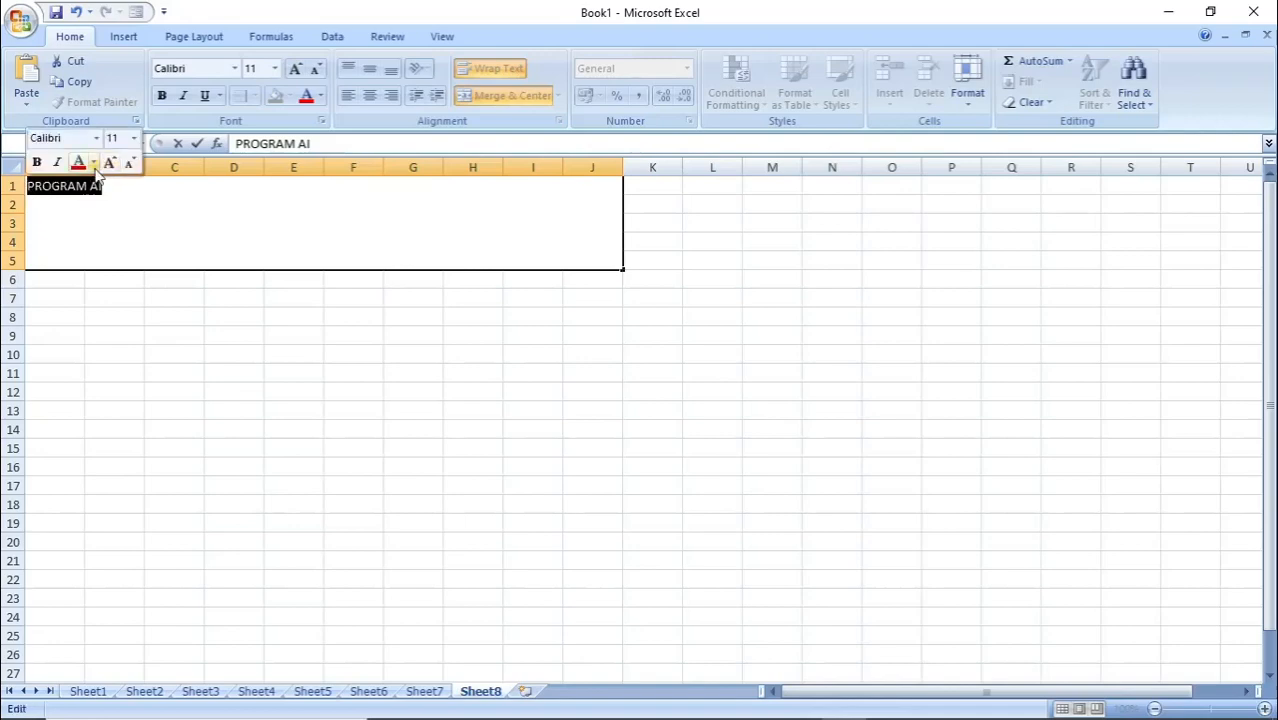
pyautogui.click(37, 162)
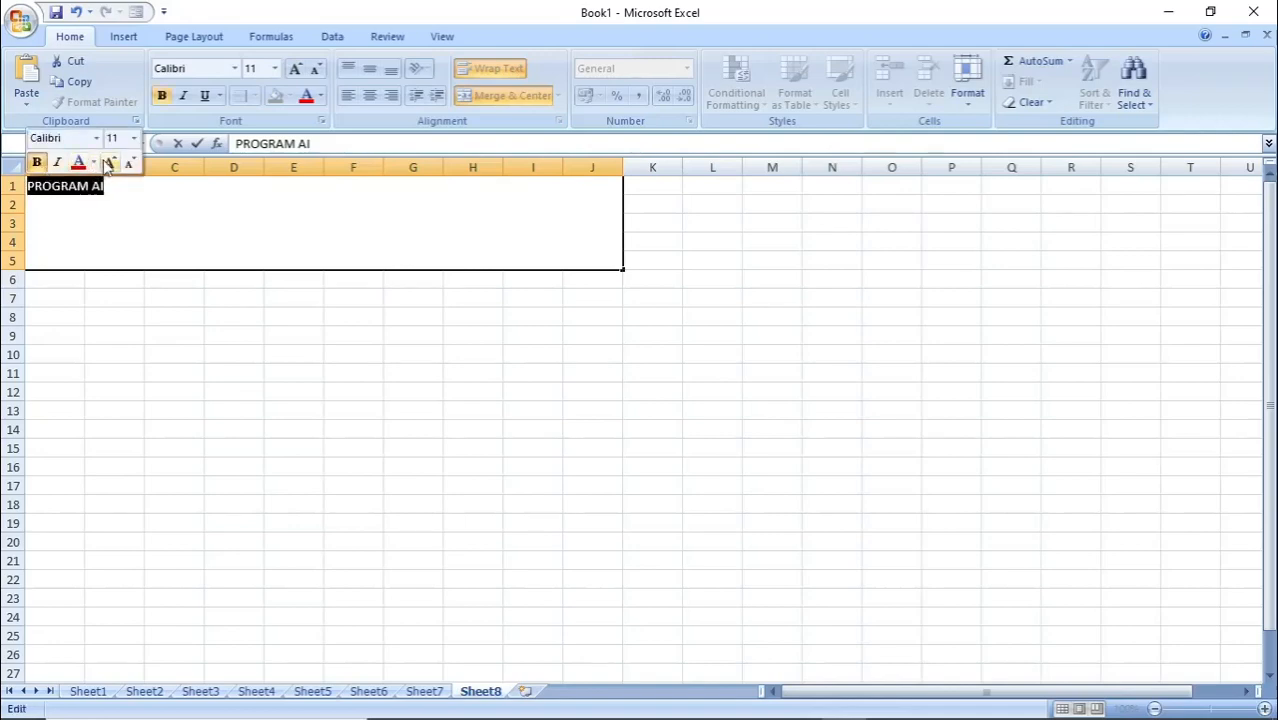
pyautogui.click(109, 162)
pyautogui.click(109, 162)
pyautogui.click(109, 162)
pyautogui.click(109, 162)
pyautogui.click(109, 162)
pyautogui.click(109, 162)
pyautogui.click(109, 162)
pyautogui.click(109, 162)
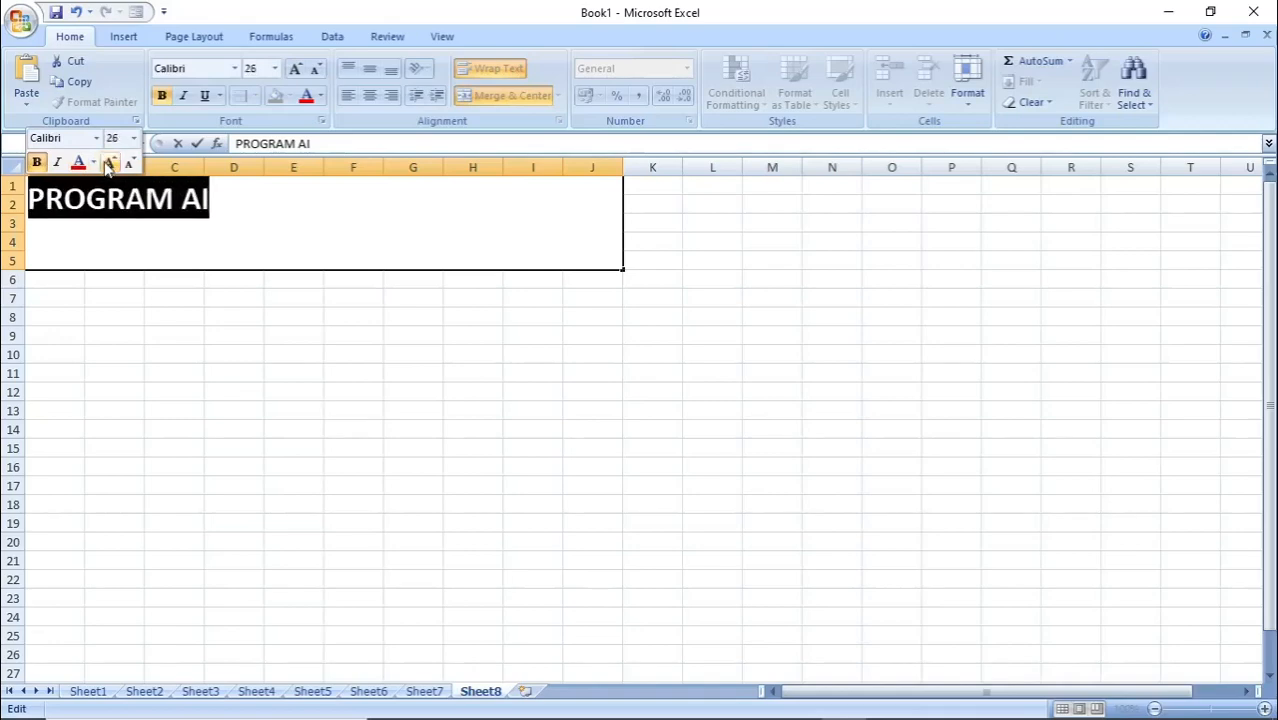
# Add EMAIL as a second line beneath PROGRAM AI in the header cell
pyautogui.click(269, 207)
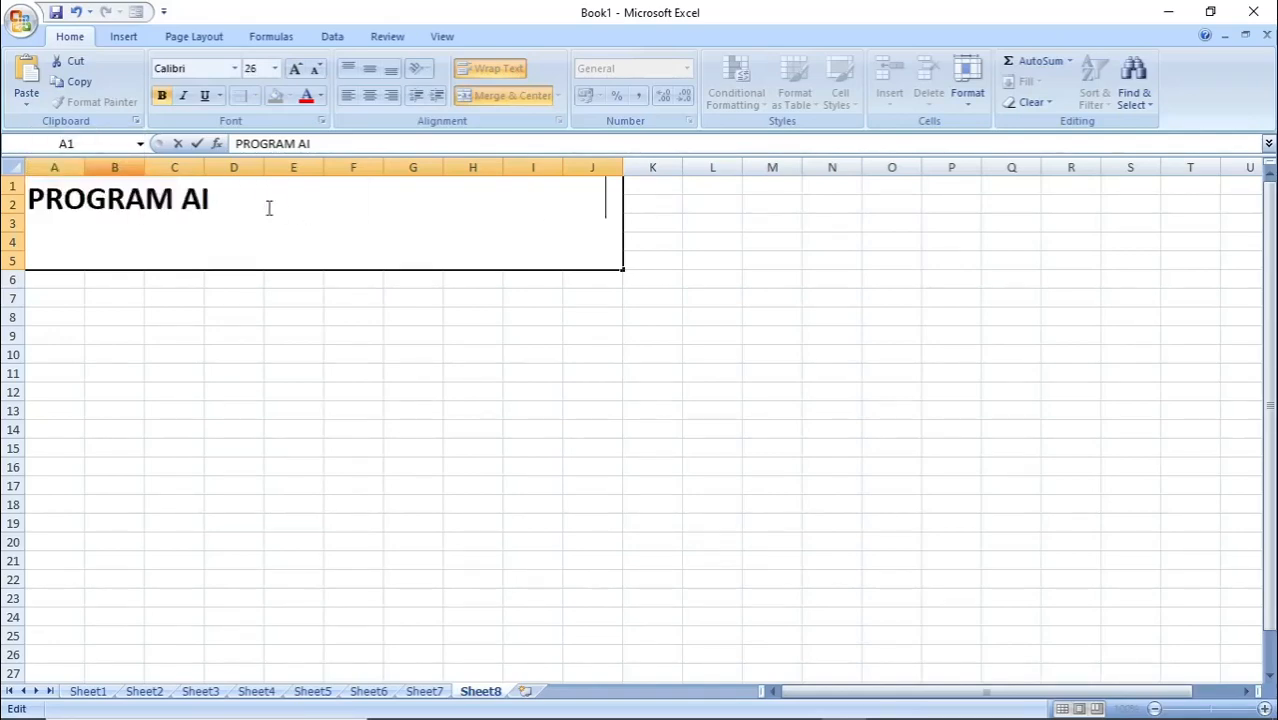
pyautogui.write('EMAIL')
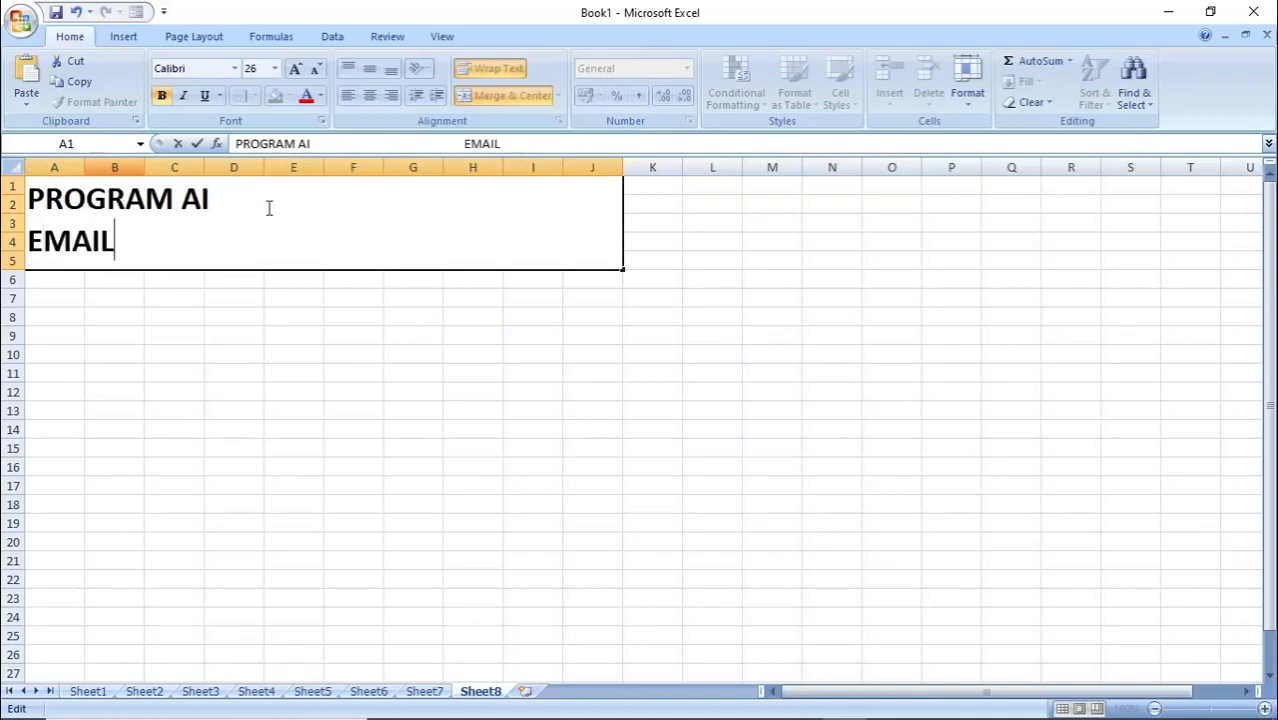
pyautogui.click(376, 333)
# Center the header cell's text horizontally and align it to the middle vertically
pyautogui.click(360, 240)
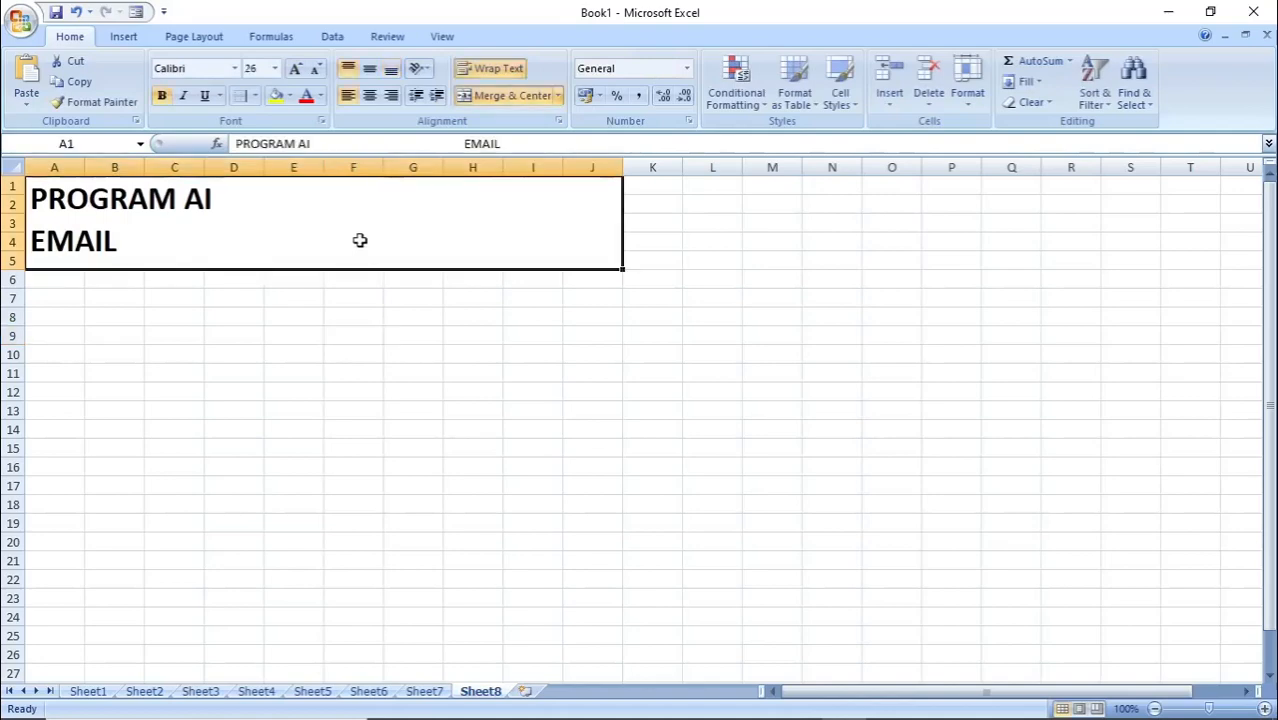
pyautogui.click(369, 93)
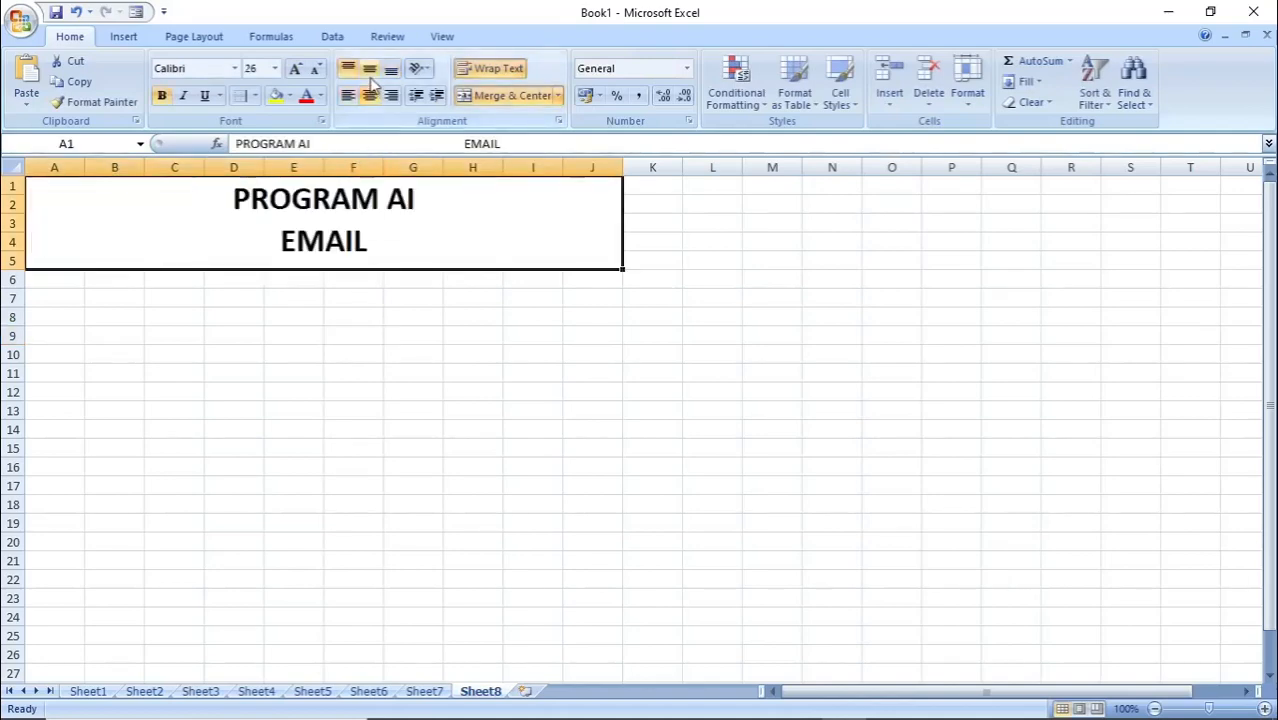
pyautogui.click(369, 68)
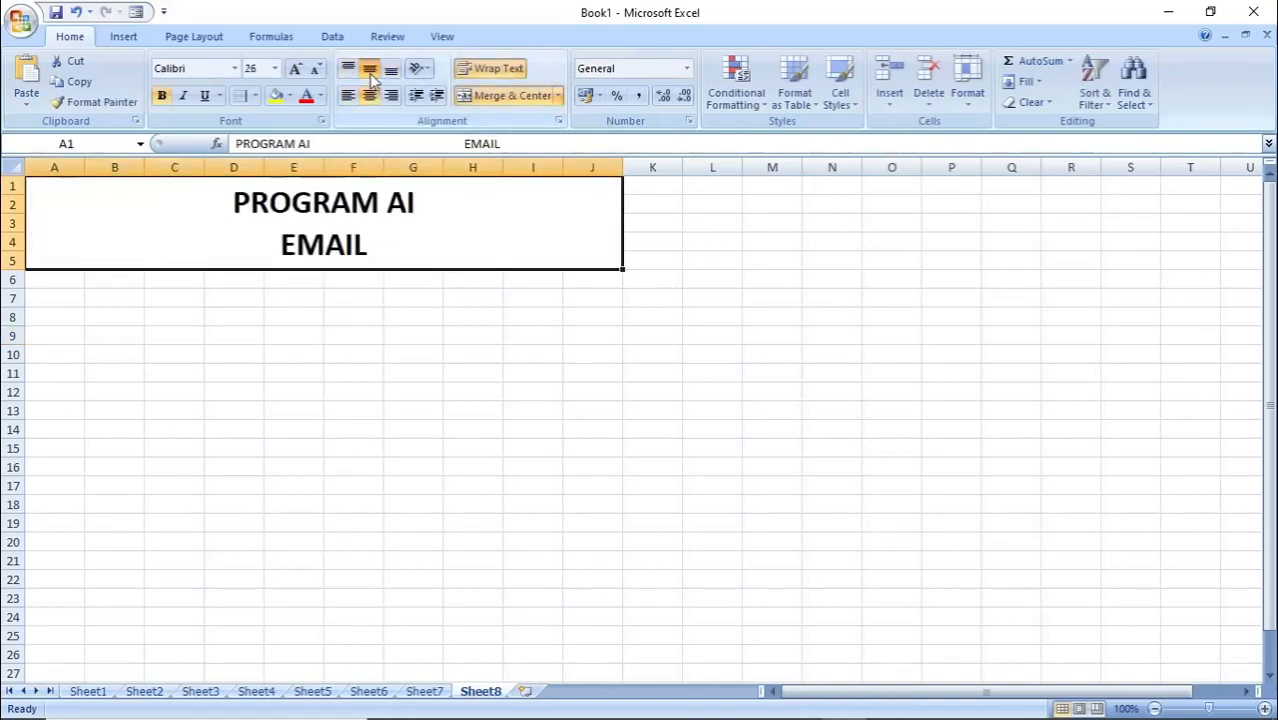
pyautogui.click(433, 343)
# Apply outside borders to the merged header block A1 to J5
pyautogui.click(433, 234)
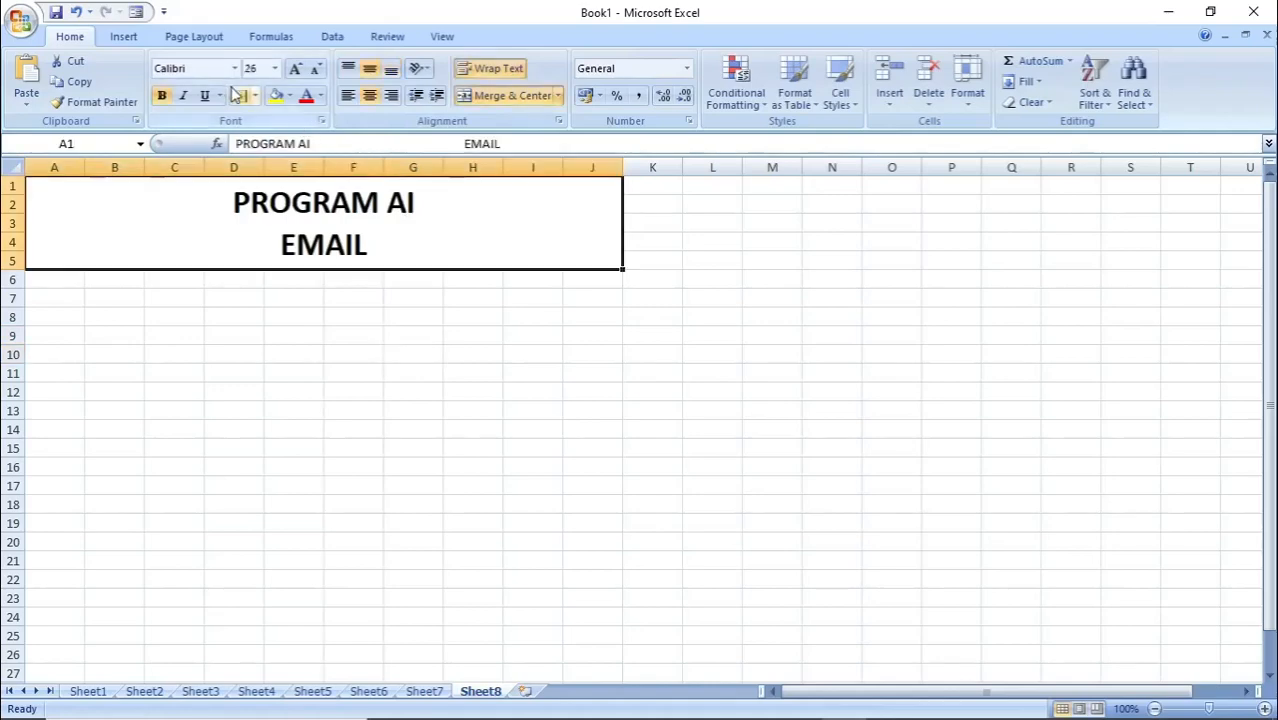
pyautogui.click(254, 95)
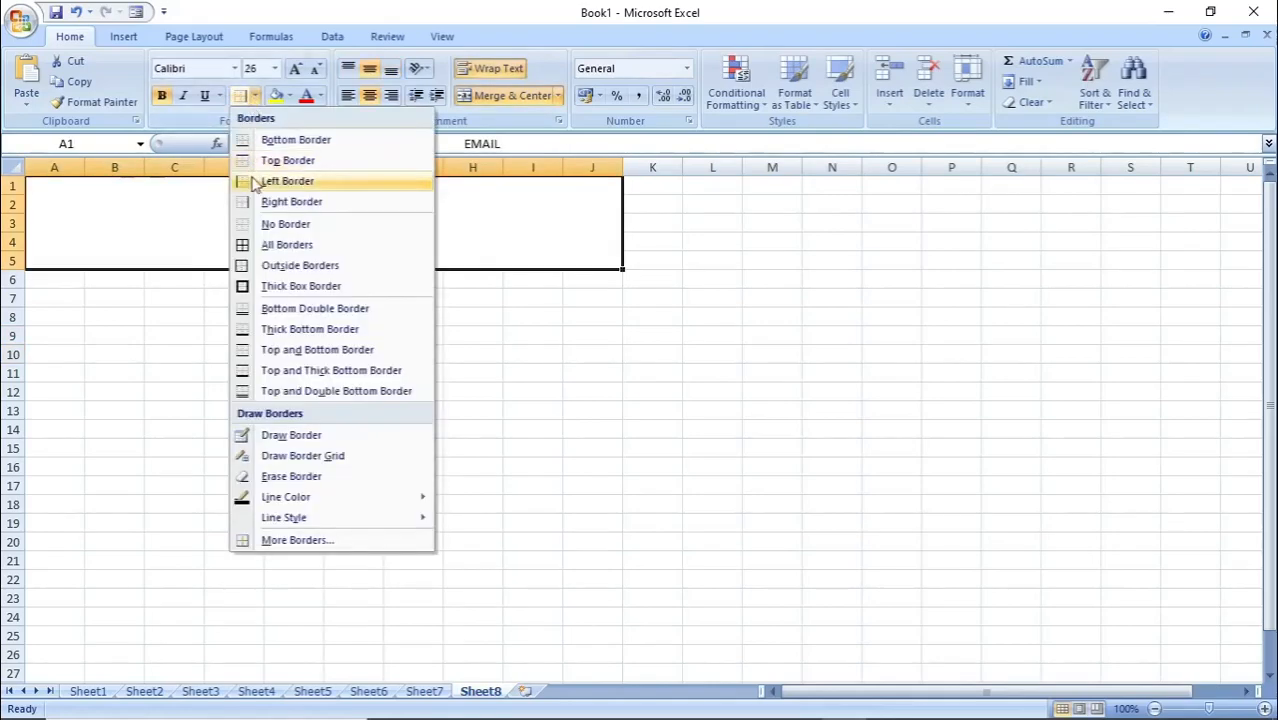
pyautogui.click(262, 265)
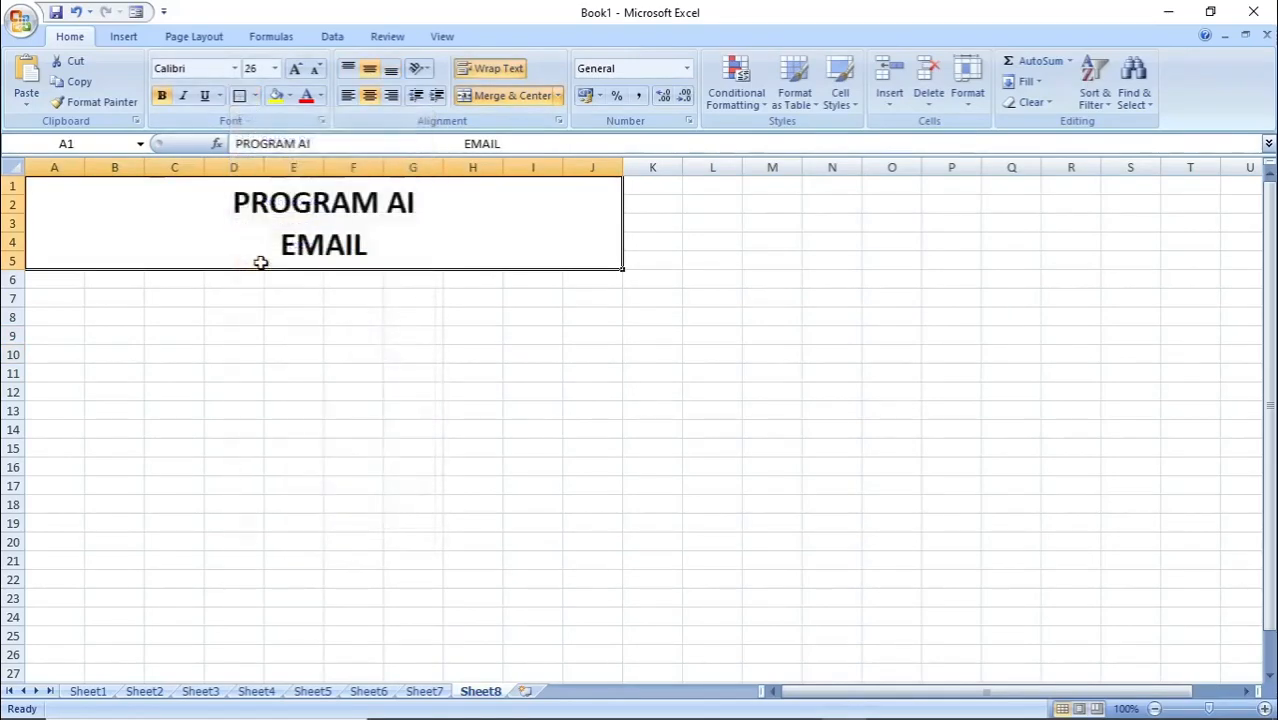
pyautogui.click(357, 318)
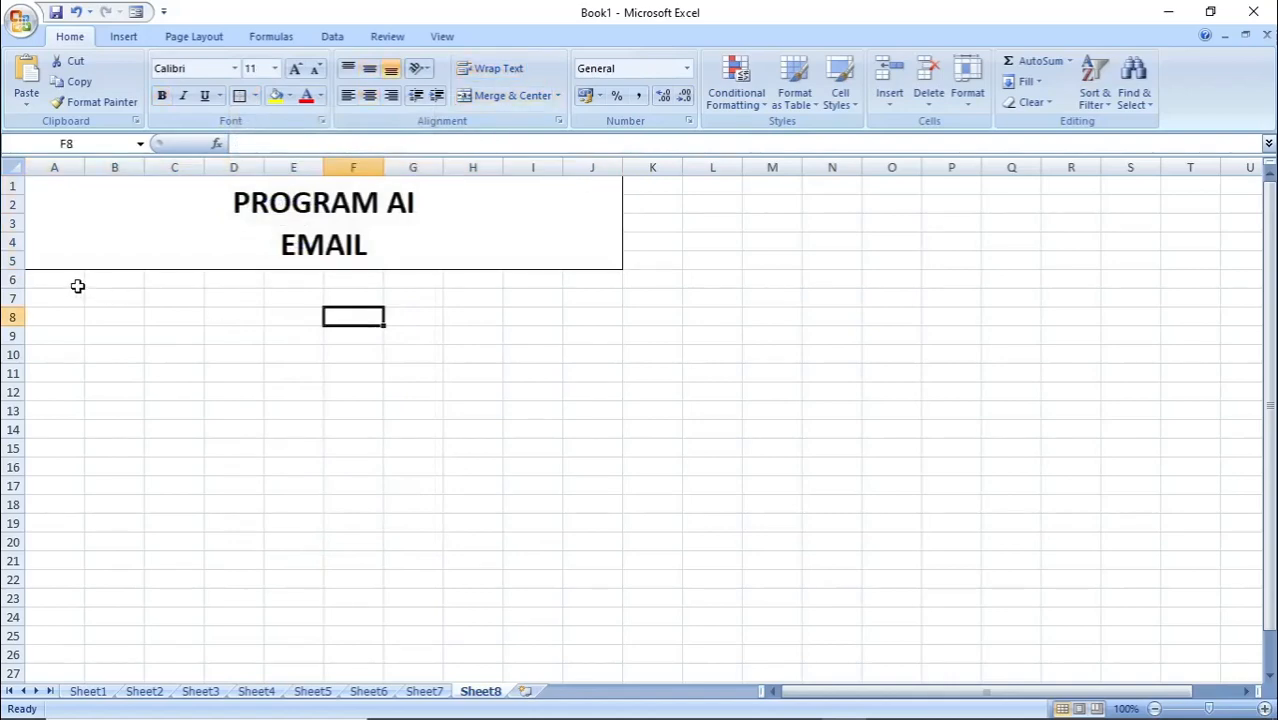
# Merge cells A6 to E8 with wrapped text, aligned to the top and left
pyautogui.moveTo(71, 277); pyautogui.dragTo(288, 328)
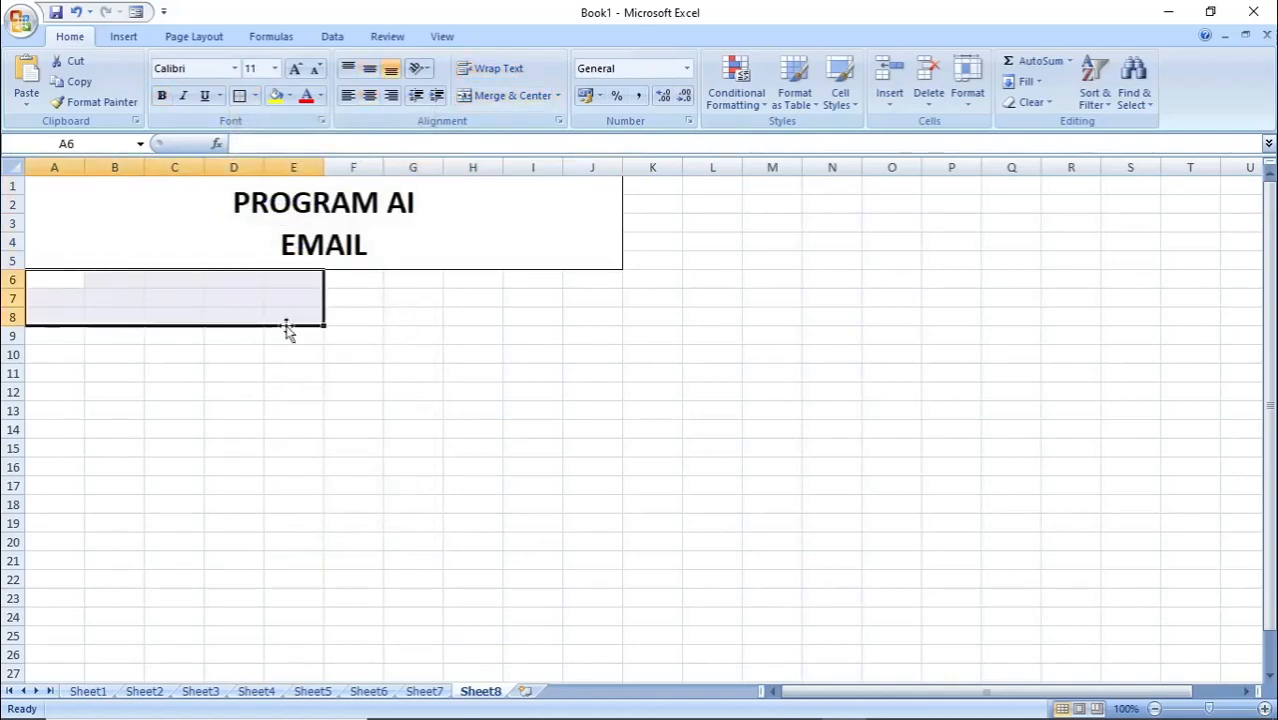
pyautogui.click(540, 92)
pyautogui.click(500, 69)
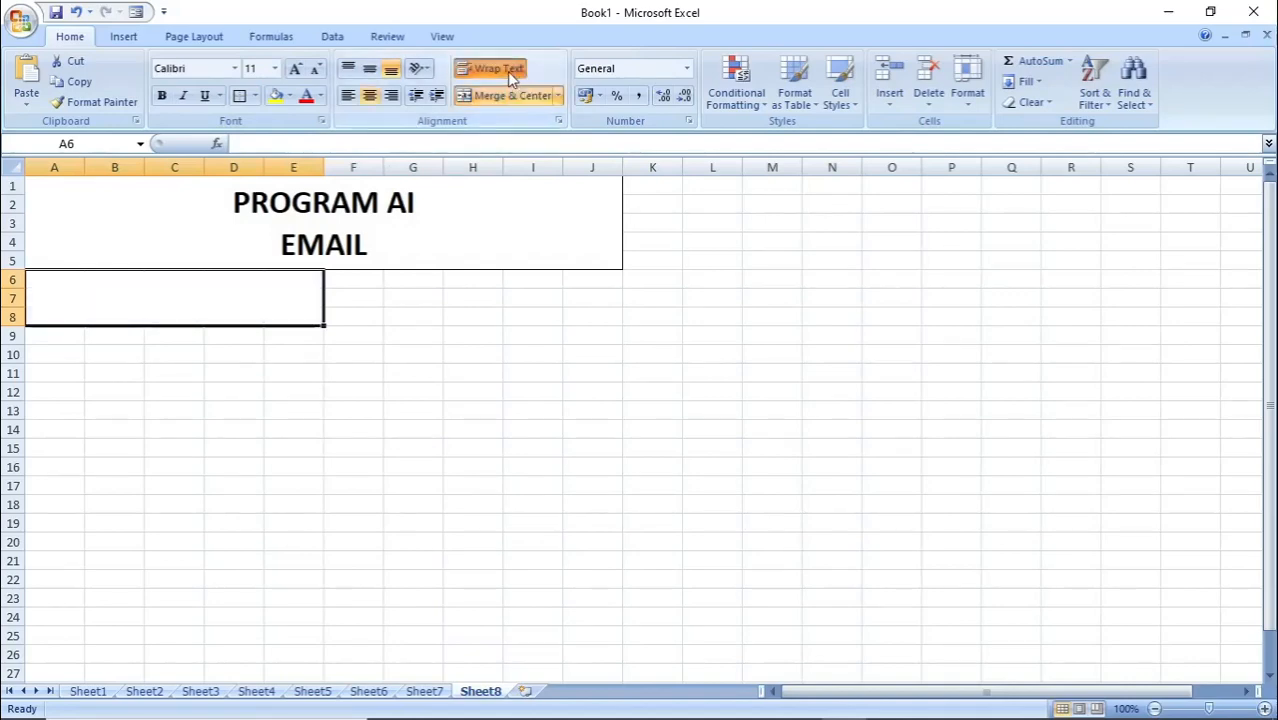
pyautogui.click(348, 68)
pyautogui.click(348, 95)
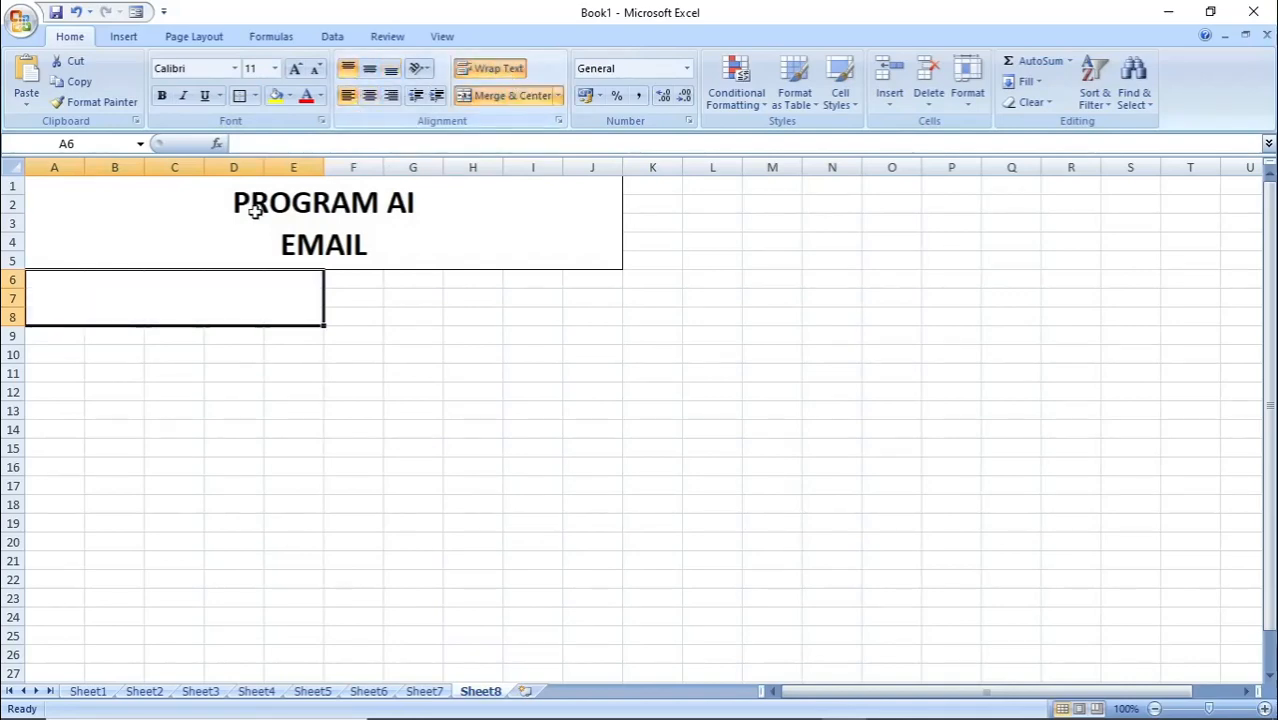
# Enter INVOICE NO- and, on a second line, INVOICE DATE- in the merged block A6 to E8
pyautogui.write('INVO')
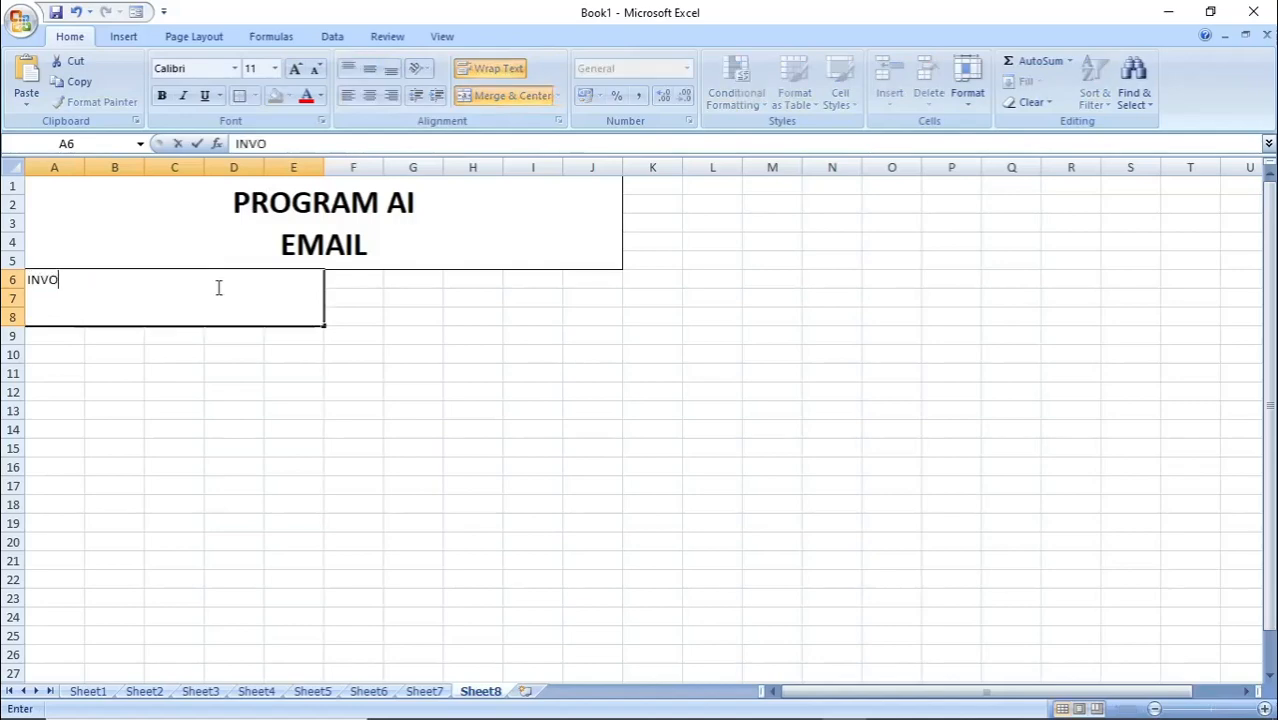
pyautogui.write('ICE NO- ')
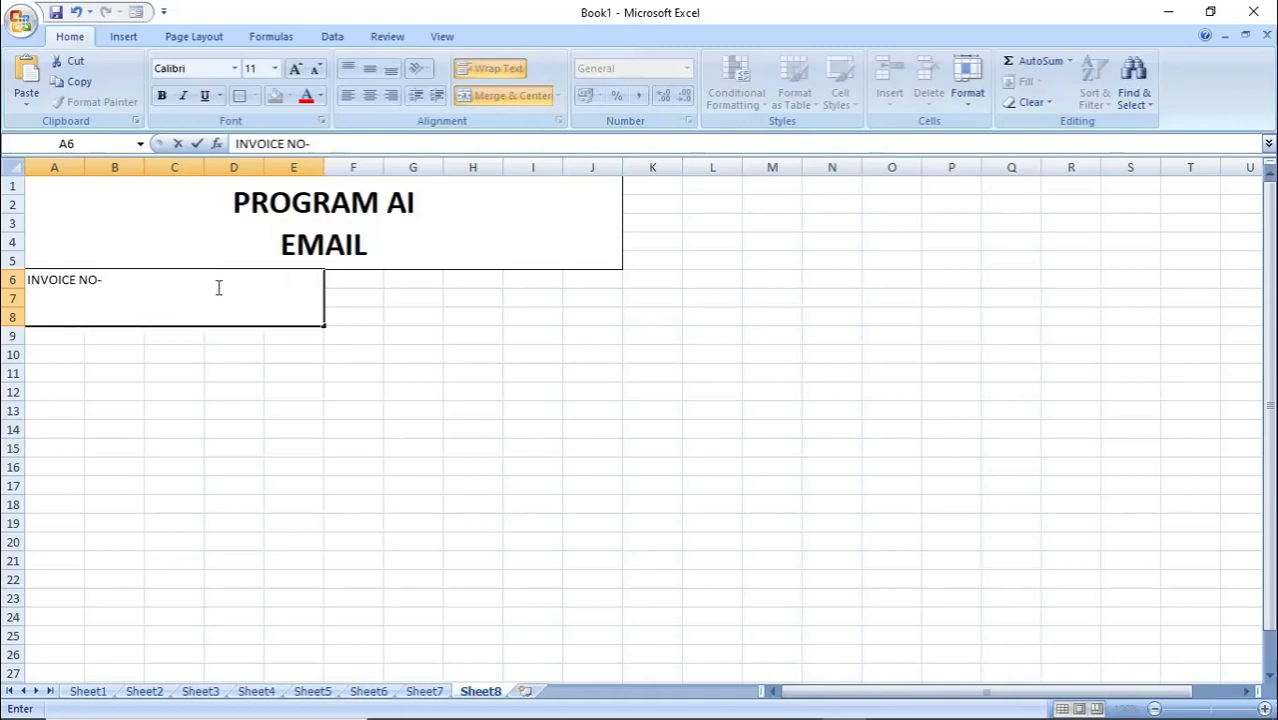
pyautogui.write('INVOICE DATE')
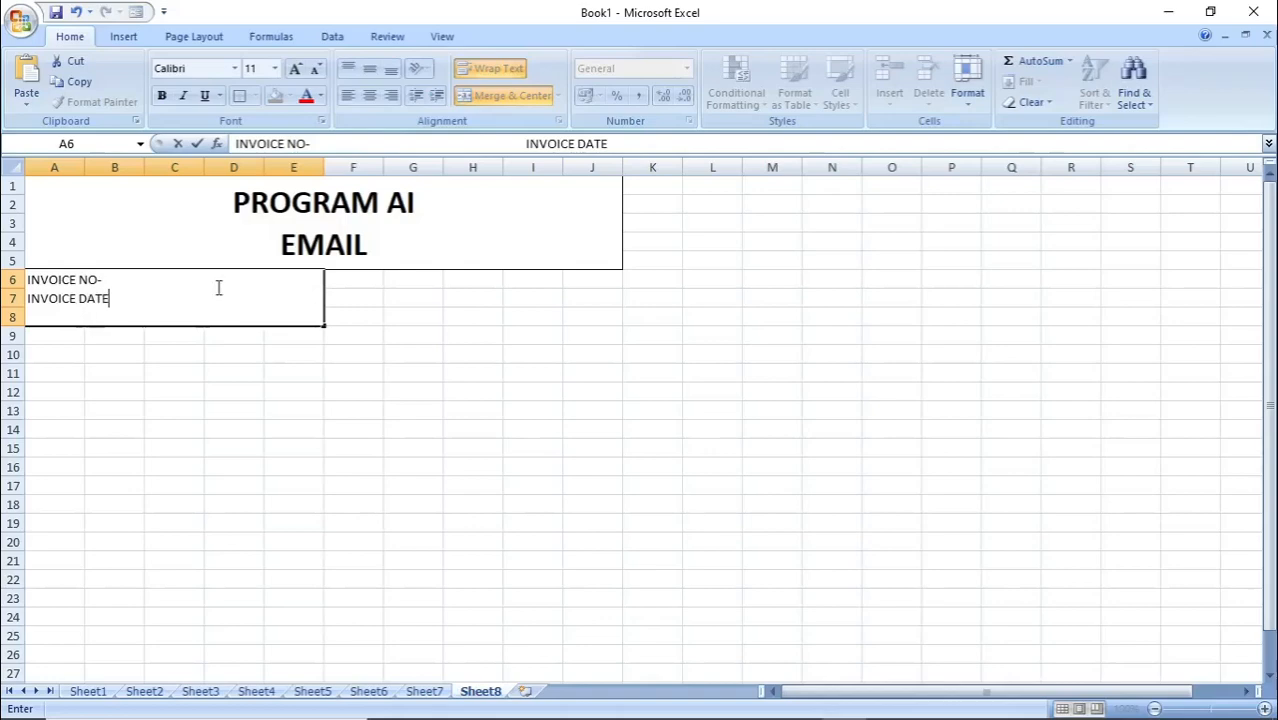
pyautogui.write('-')
# Merge cells F6 to J8 with wrapped, left-aligned text
pyautogui.moveTo(375, 279); pyautogui.dragTo(609, 318)
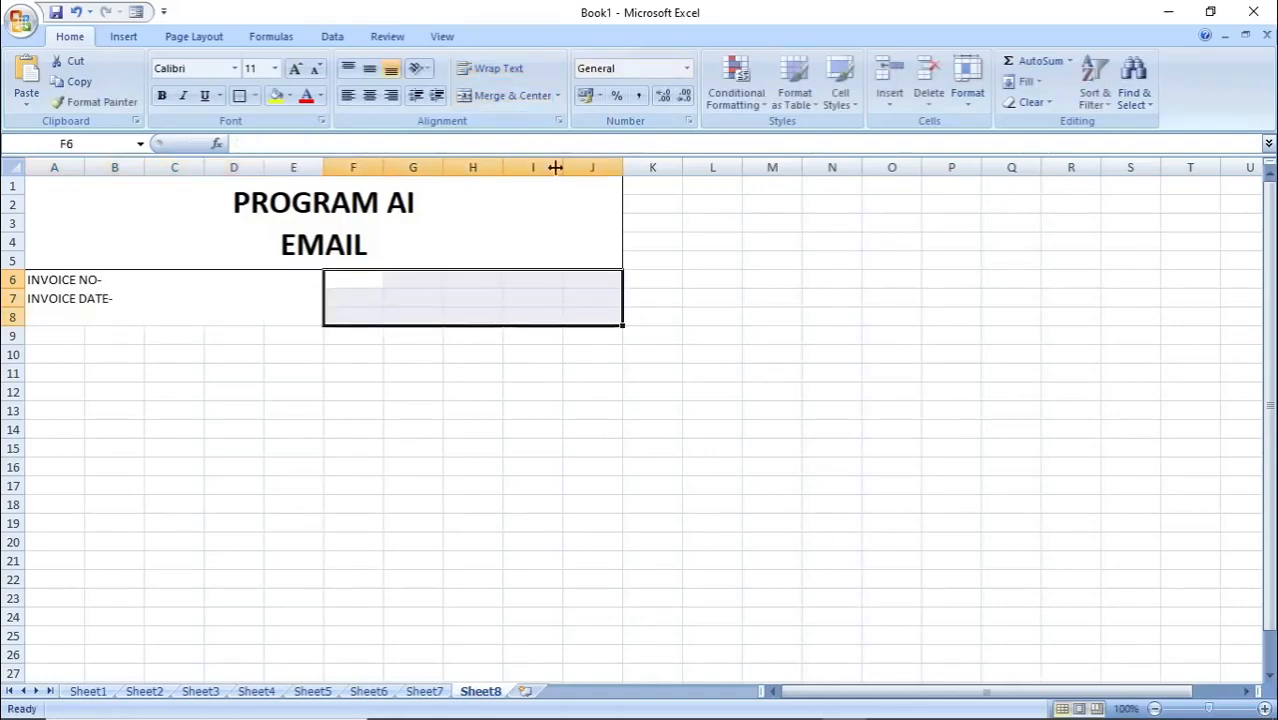
pyautogui.click(470, 96)
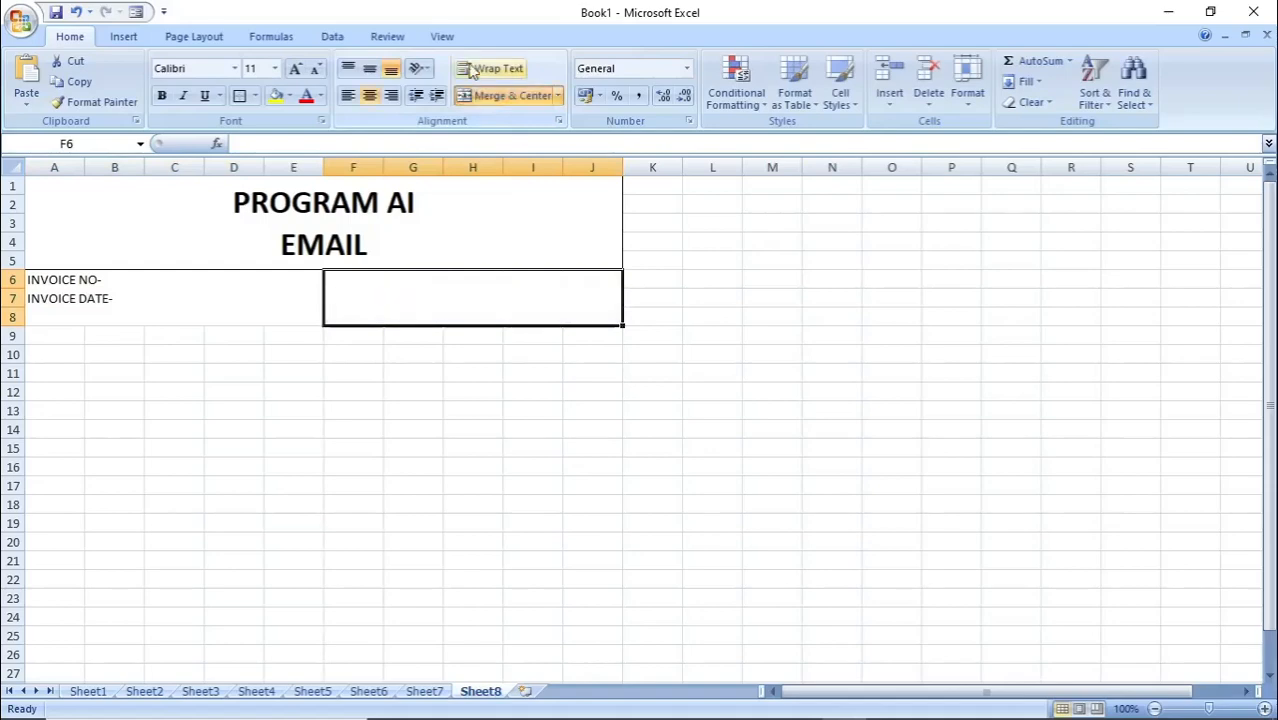
pyautogui.click(472, 70)
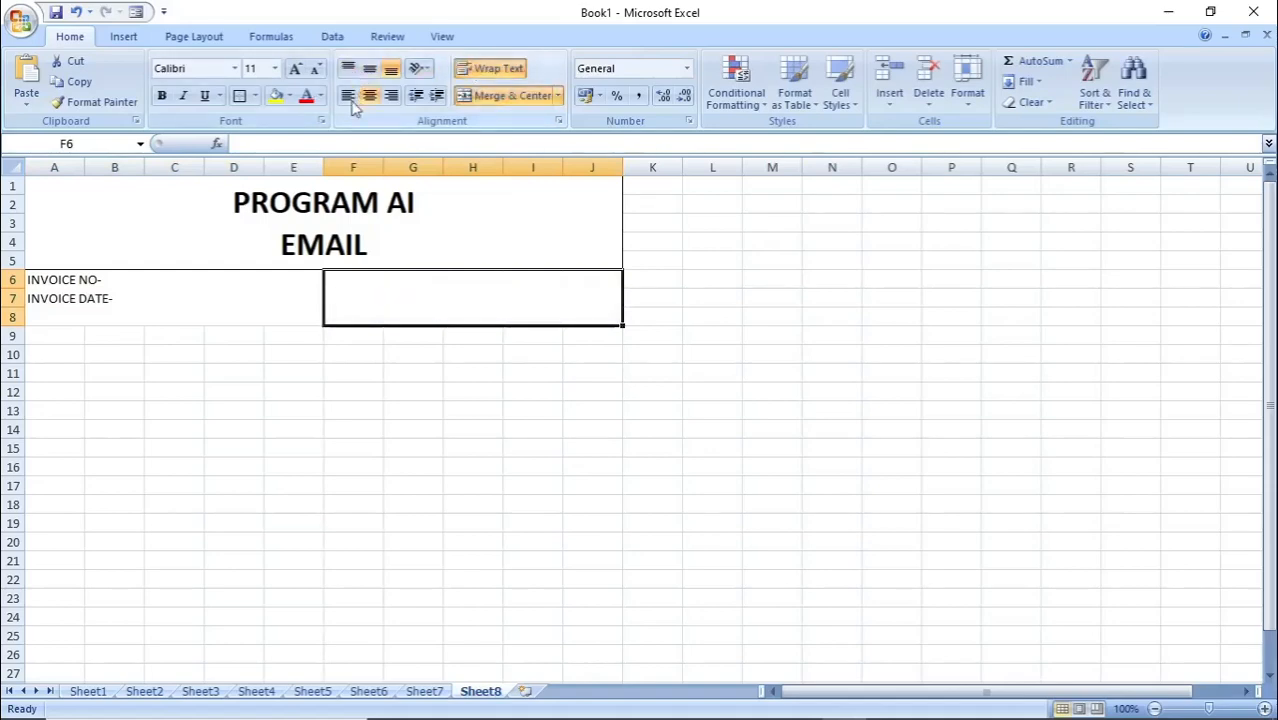
pyautogui.write('MOS')
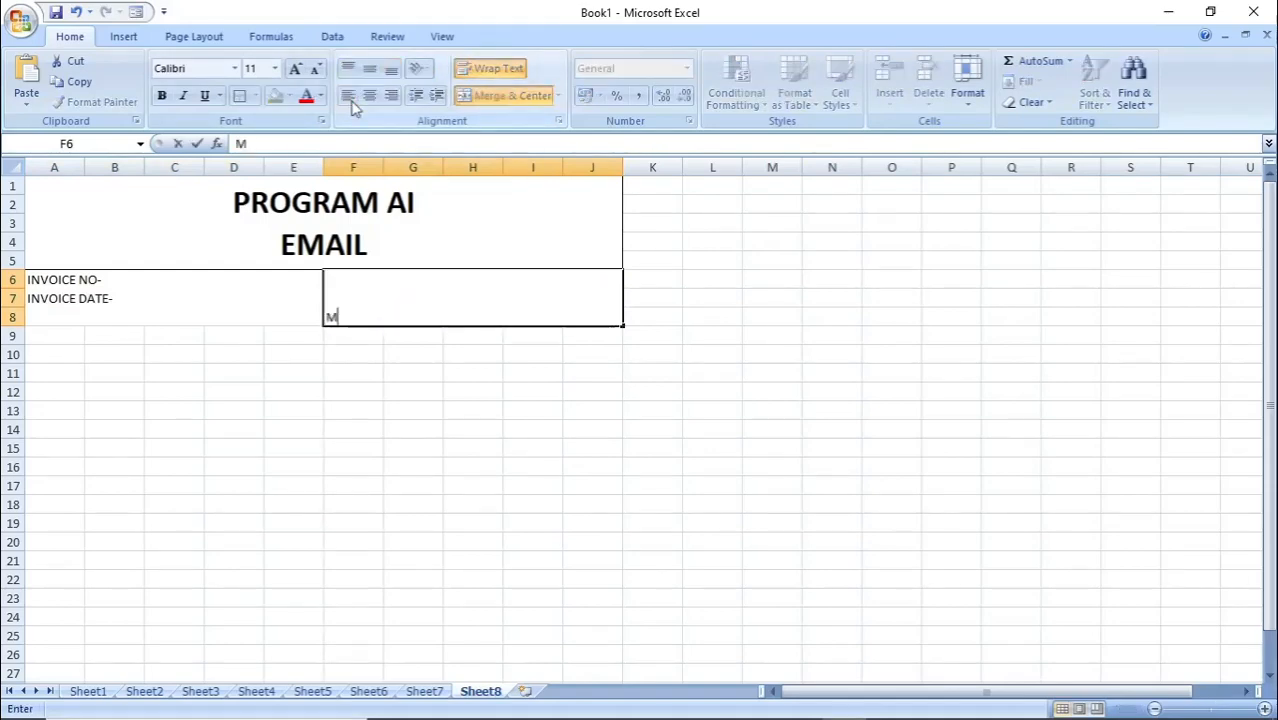
pyautogui.press('BackSpace')
pyautogui.press('BackSpace')
pyautogui.click(414, 336)
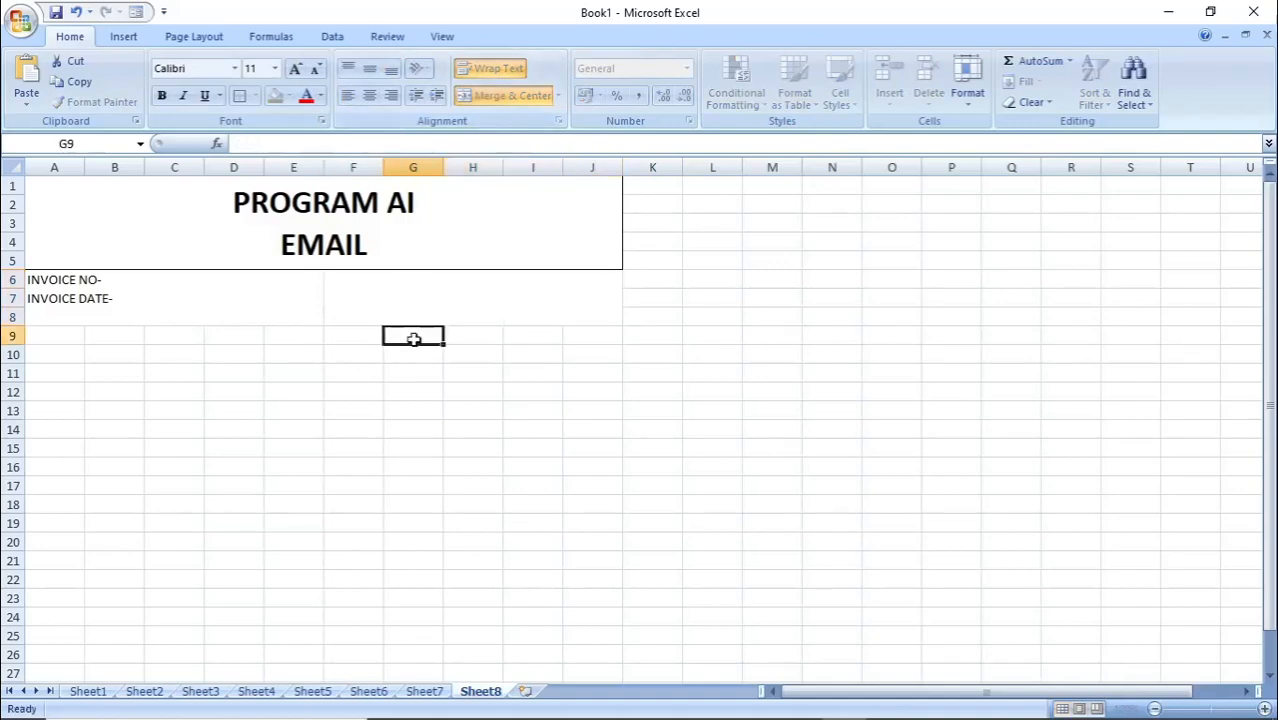
# Top-align the merged block F6 to J8 and enter MODE OF TRANSPORT: with PLACE OF SUPLLY: on a second line
pyautogui.click(407, 297)
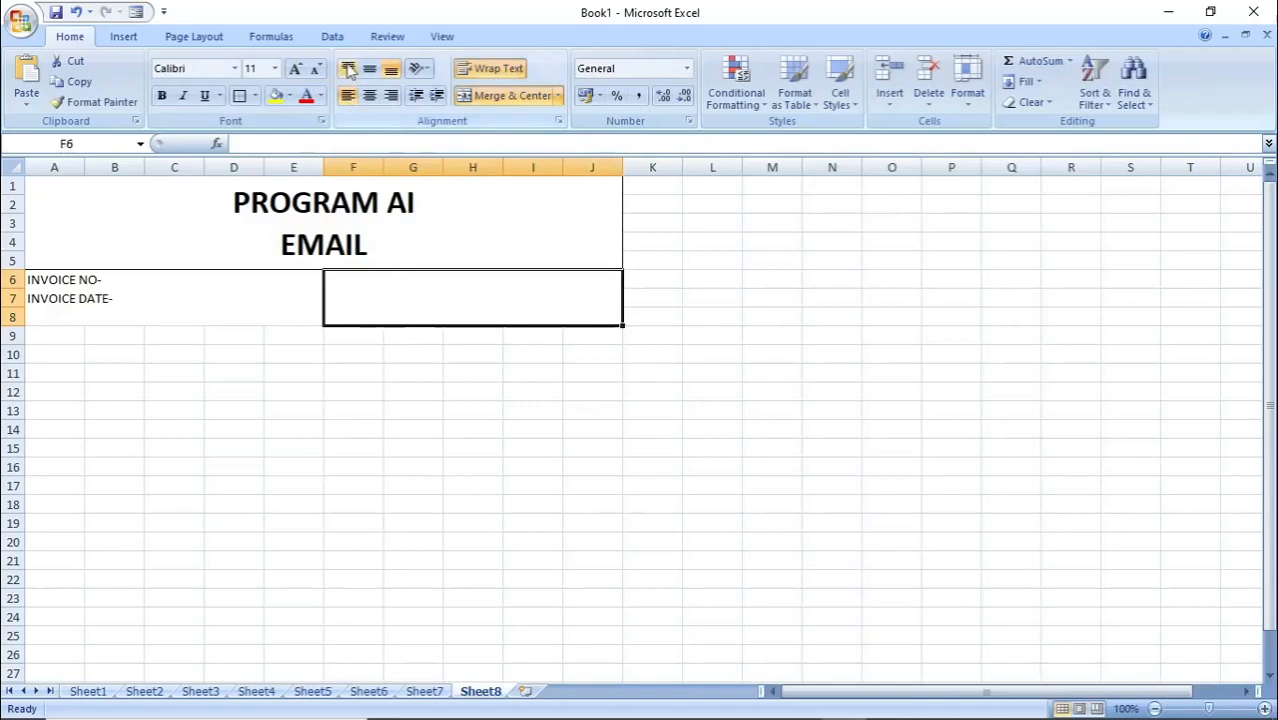
pyautogui.write('M')
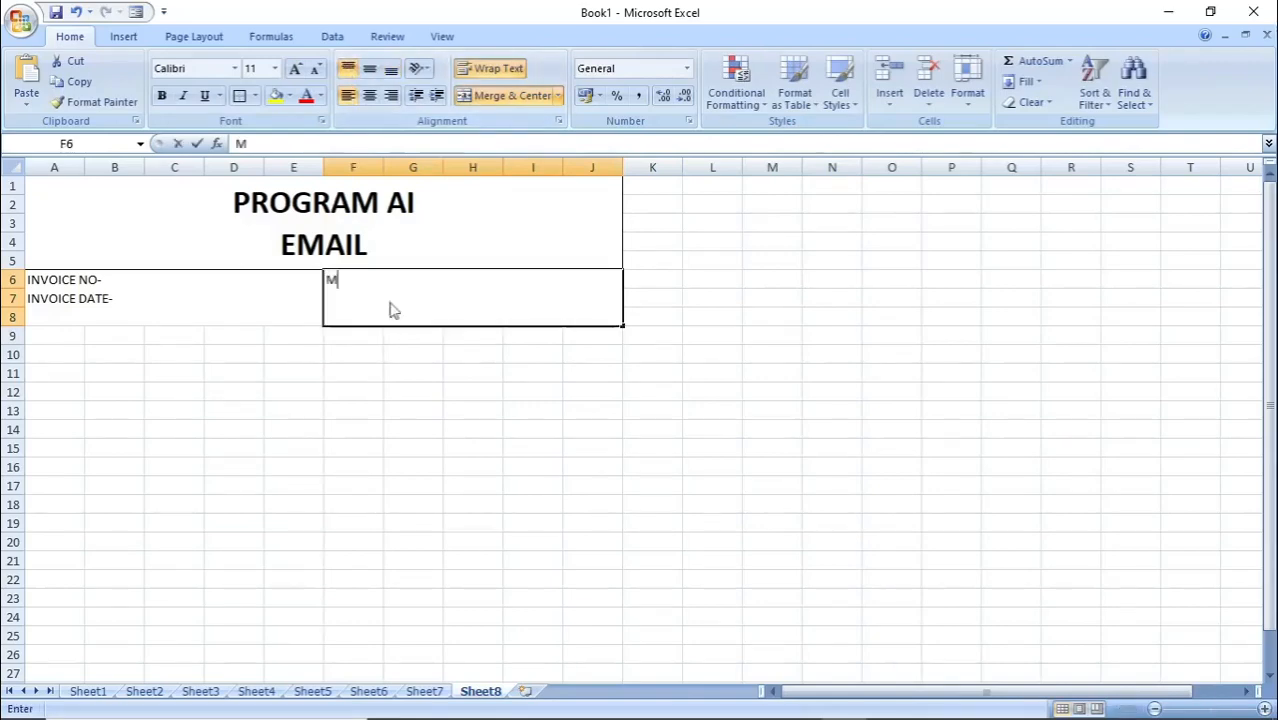
pyautogui.write('ODE OF')
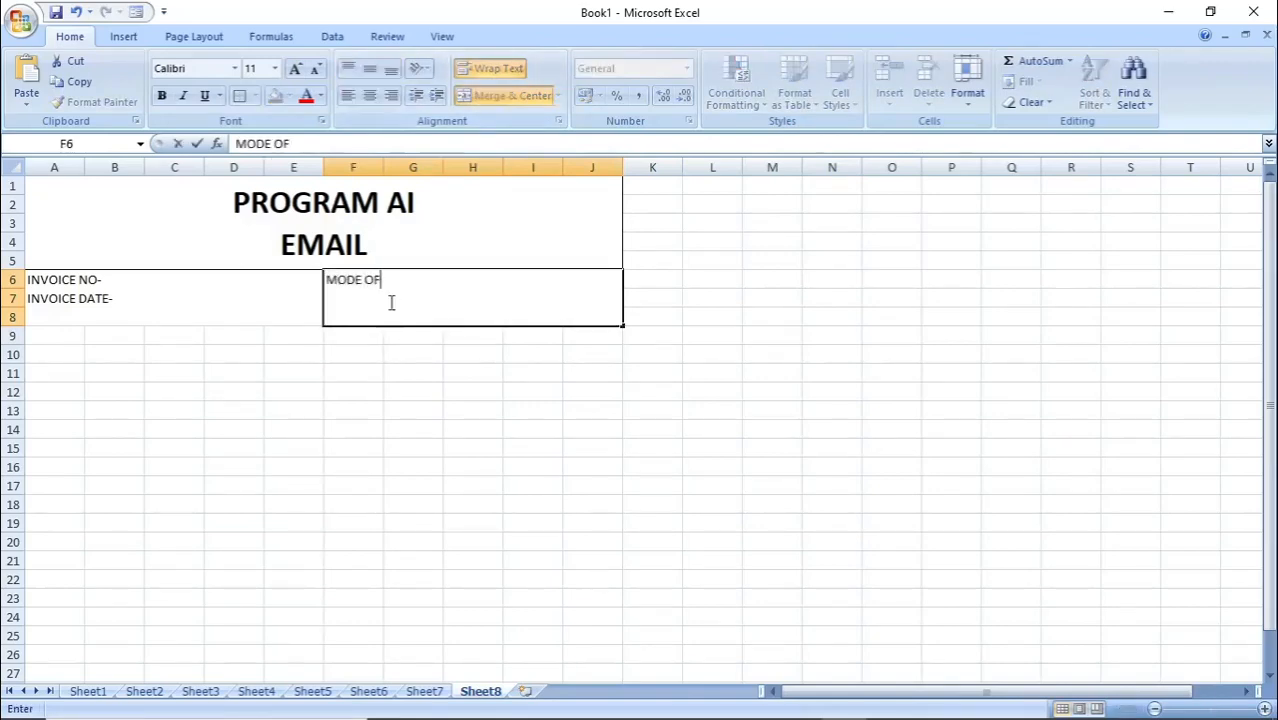
pyautogui.write(' TRANSPORT:')
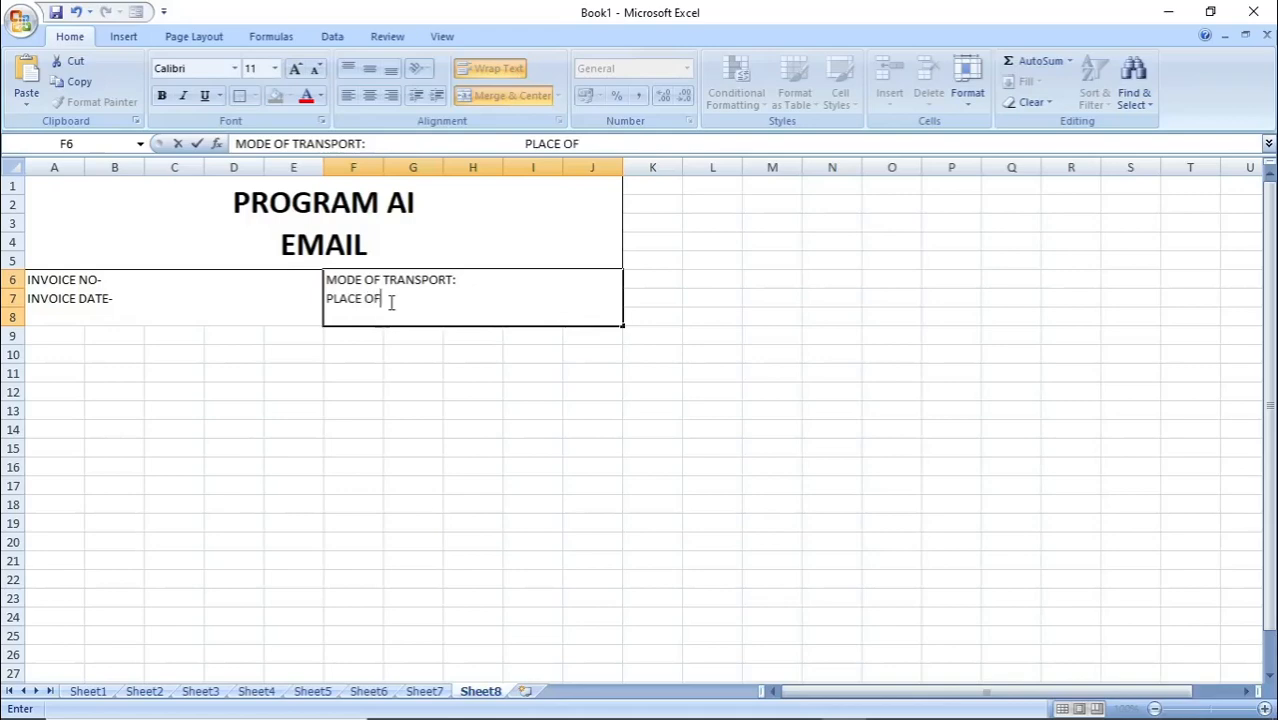
pyautogui.write('PLLY:')
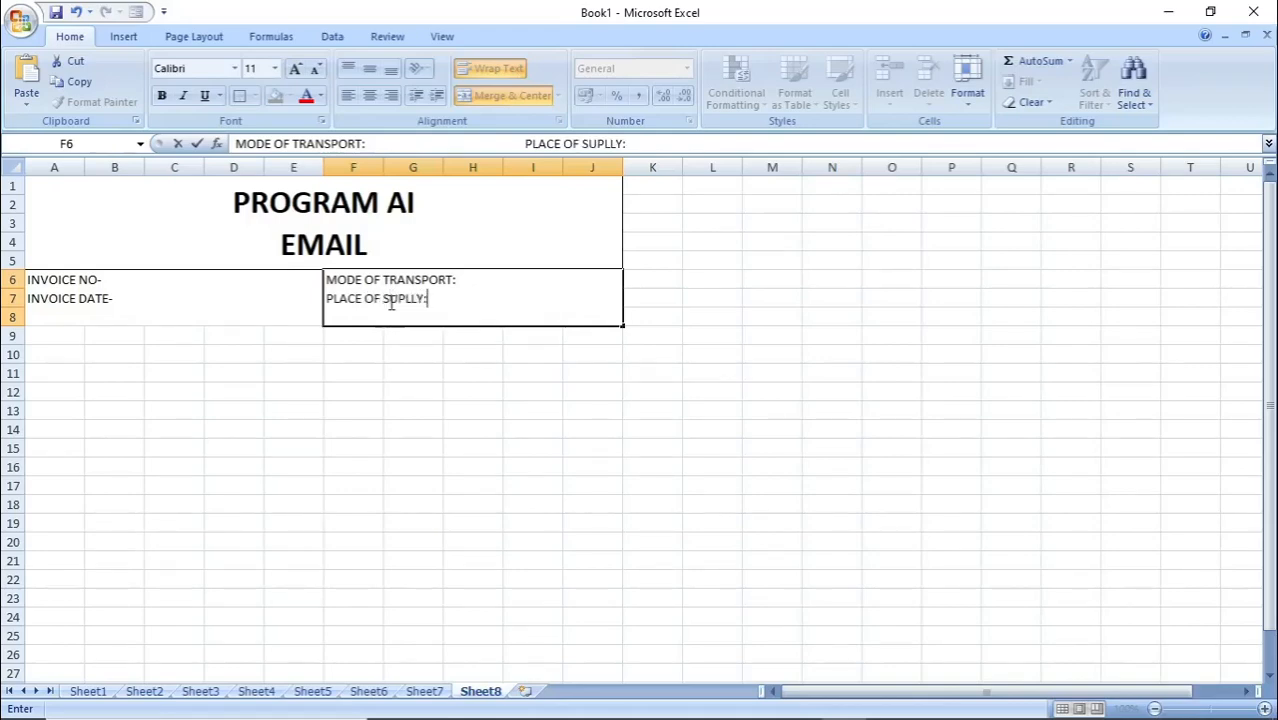
pyautogui.click(409, 303)
pyautogui.press('BackSpace')
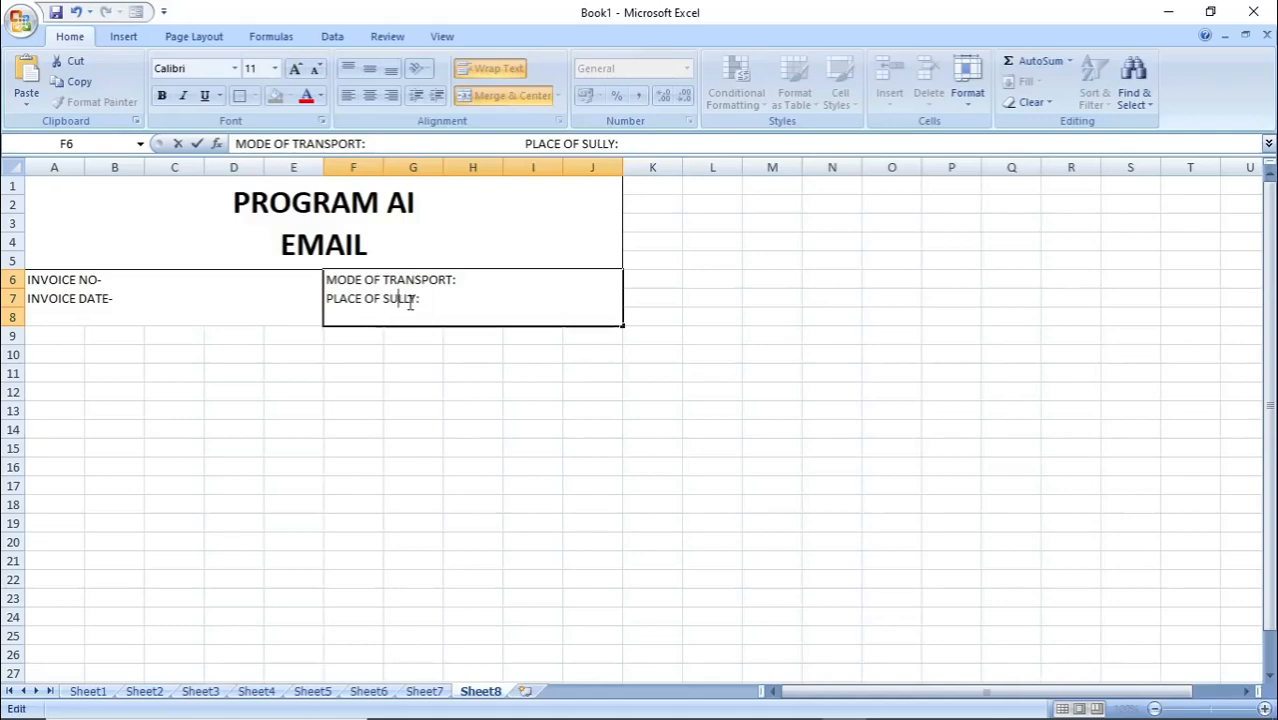
pyautogui.write('P')
# Merge and center cells A9 to E9 and enter the heading BILLED TO
pyautogui.moveTo(51, 332); pyautogui.dragTo(291, 337)
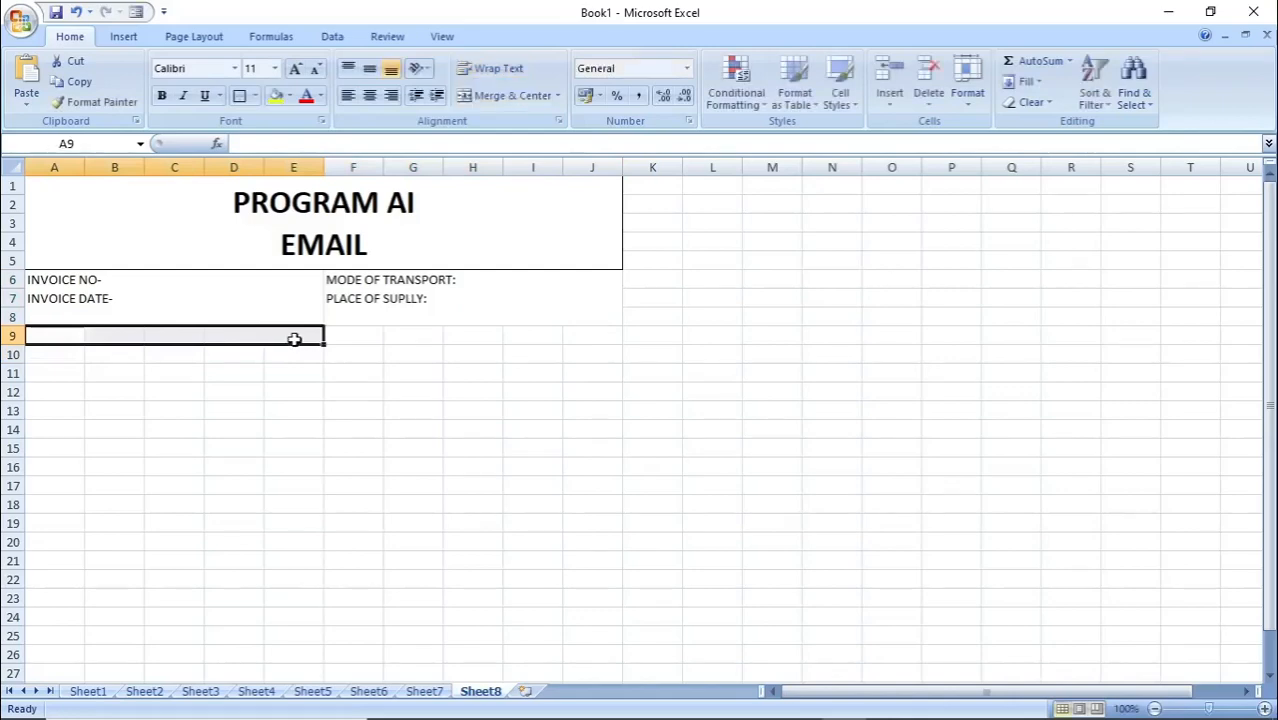
pyautogui.click(494, 102)
pyautogui.write('BI')
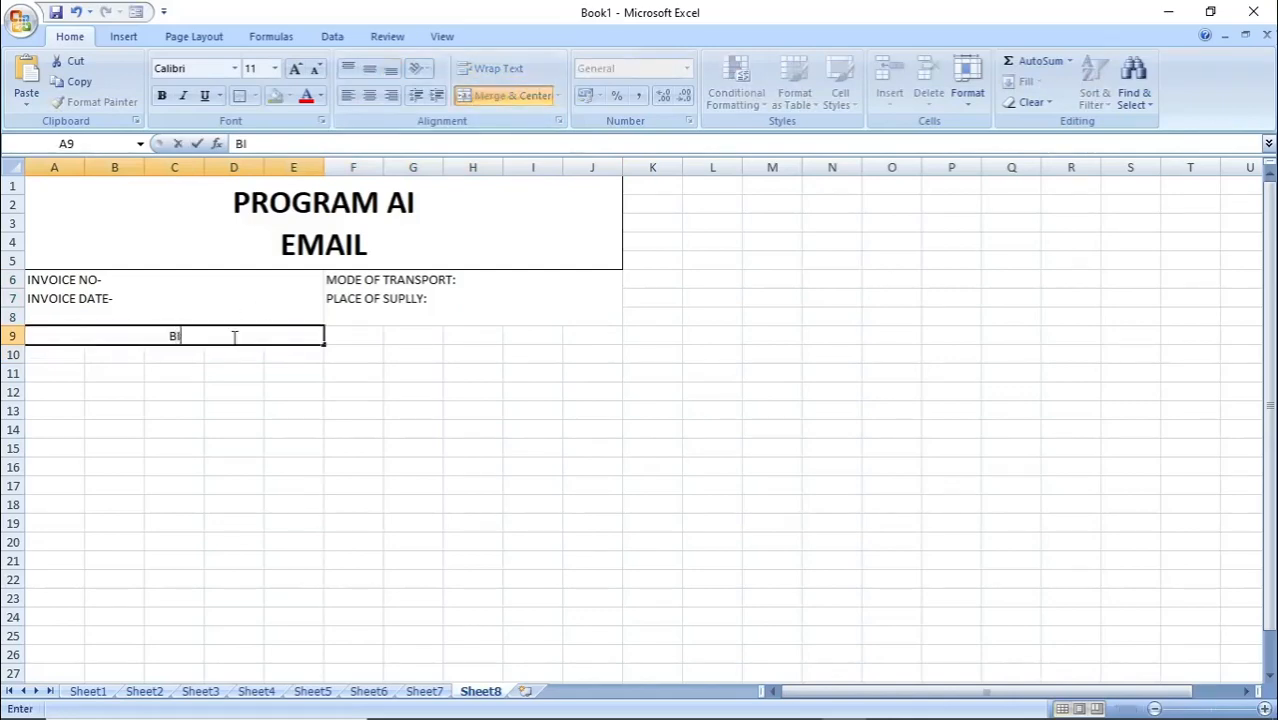
pyautogui.write('LLED TO')
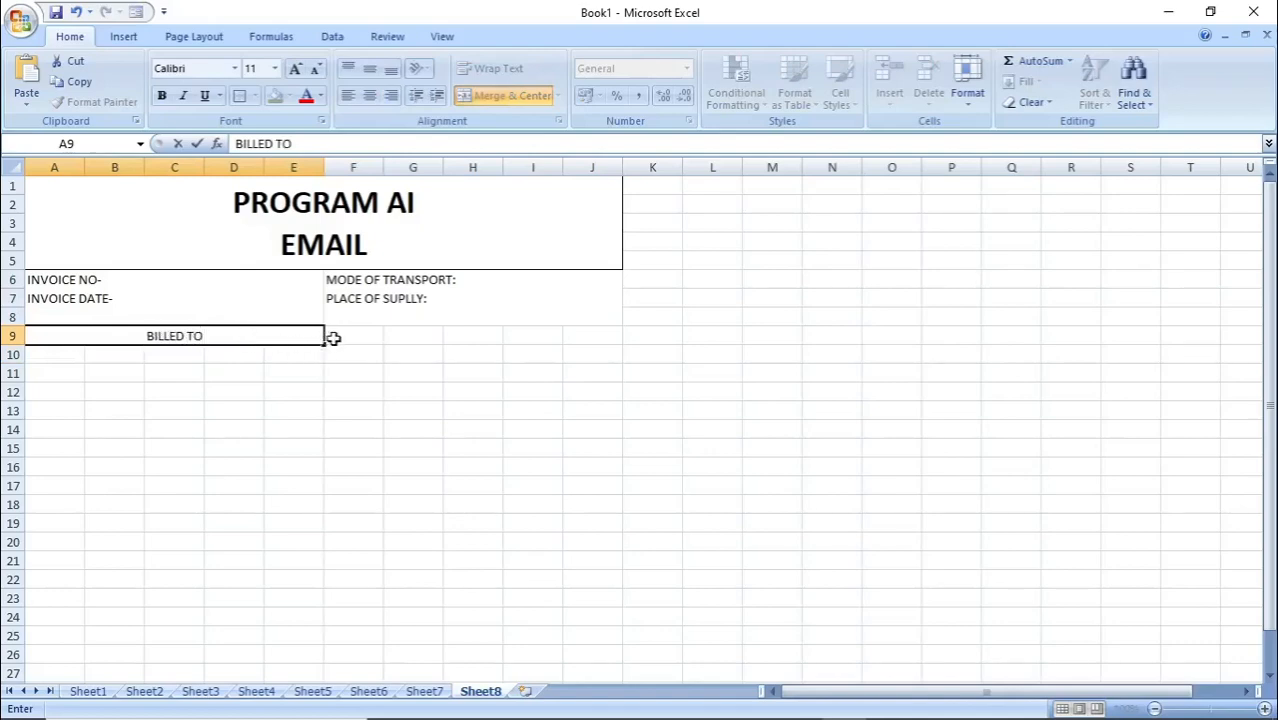
# Merge and center cells F9 to J9 and enter the heading BILLED FROM
pyautogui.moveTo(330, 337); pyautogui.dragTo(583, 337)
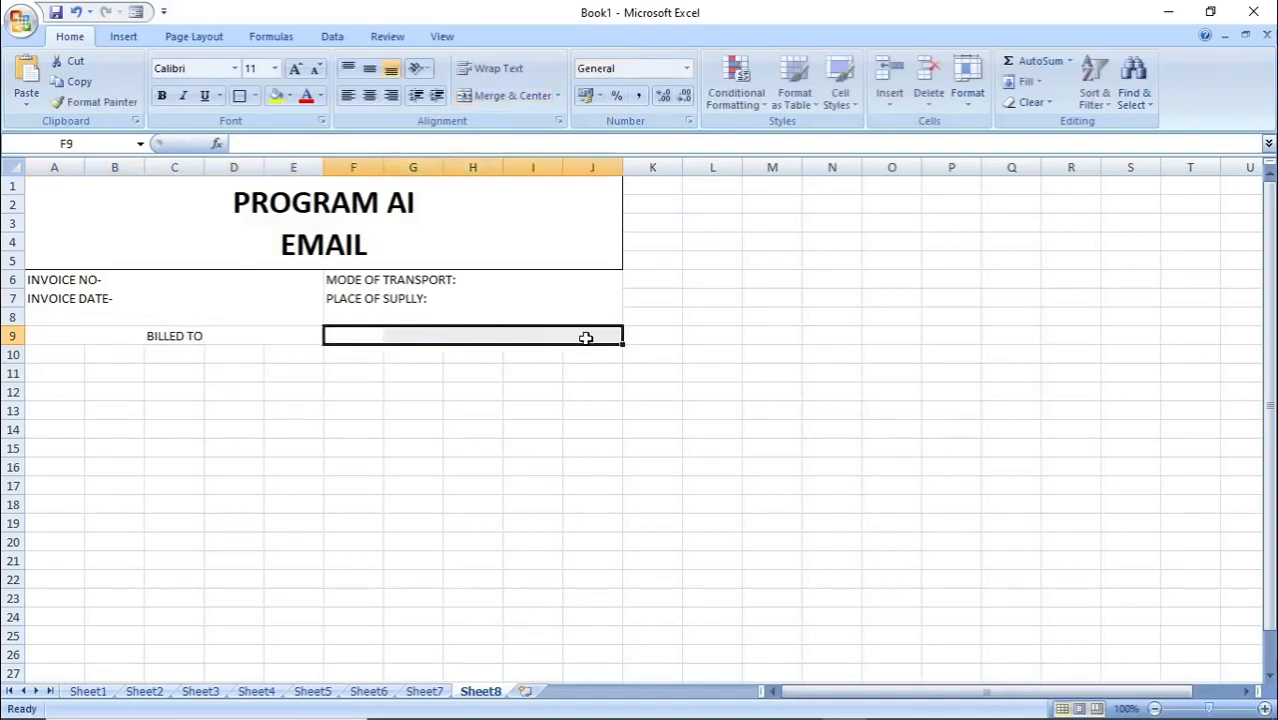
pyautogui.click(508, 100)
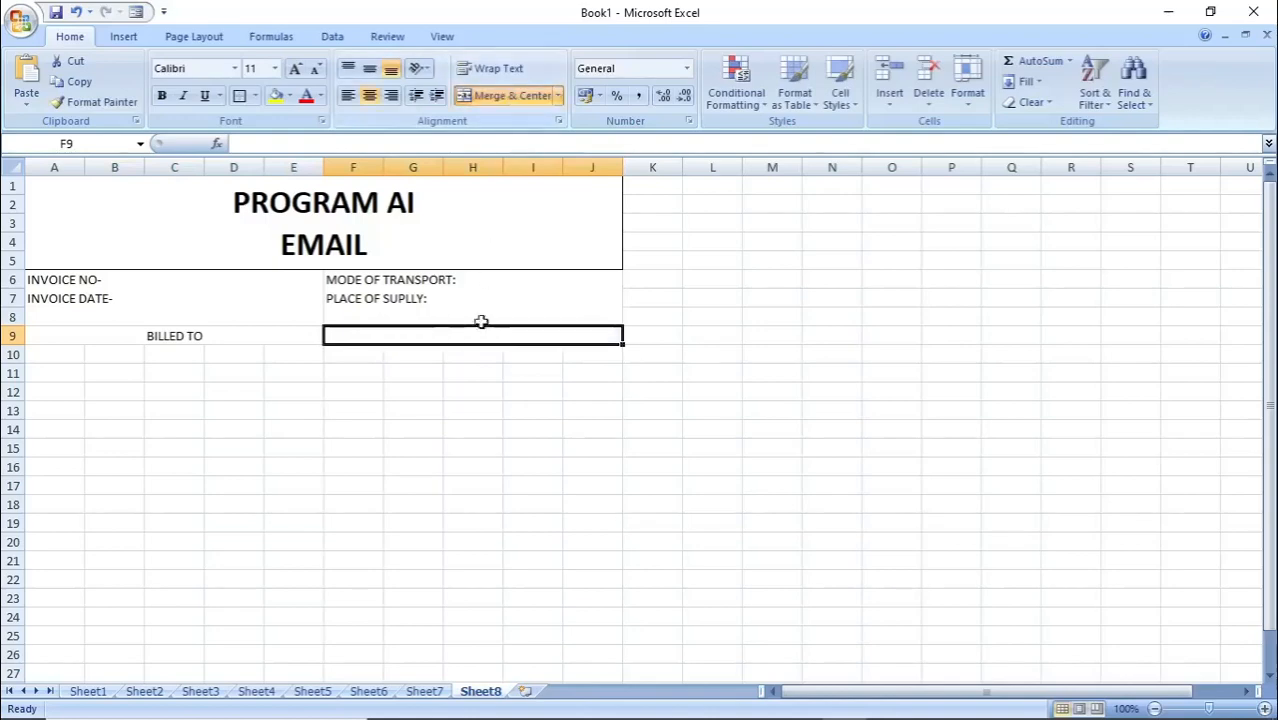
pyautogui.write('BILL')
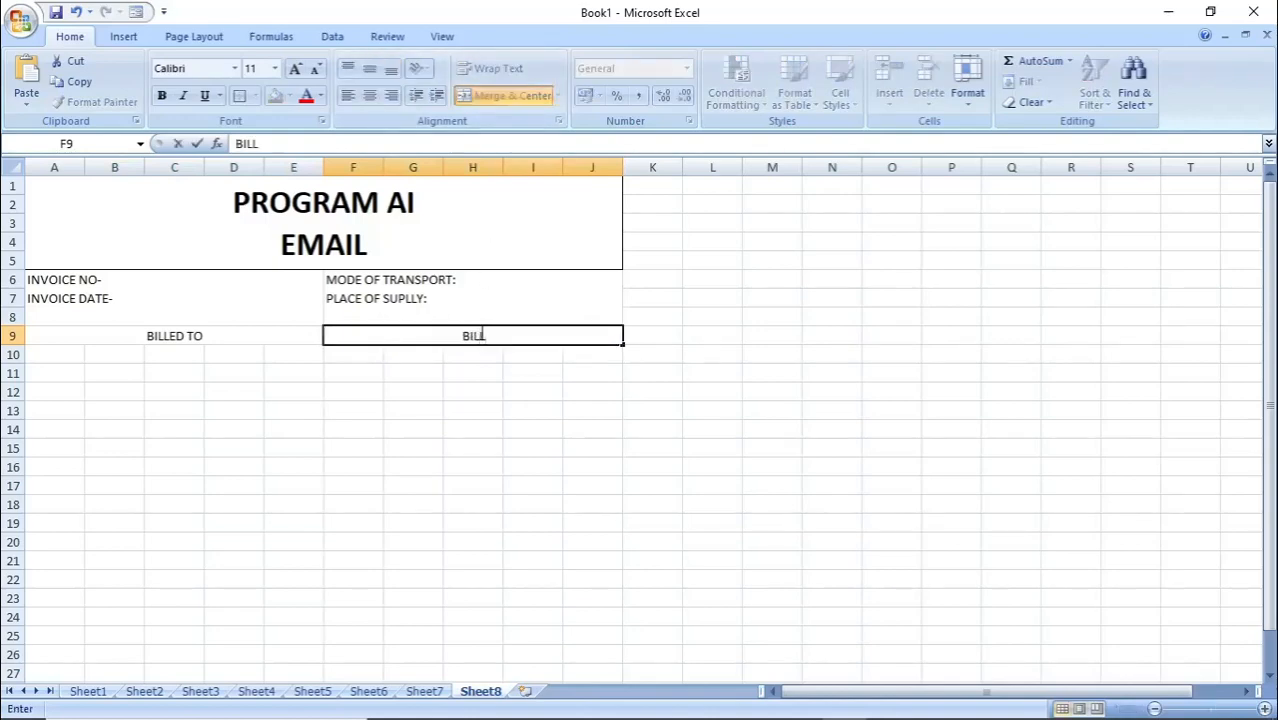
pyautogui.write('ED FROM')
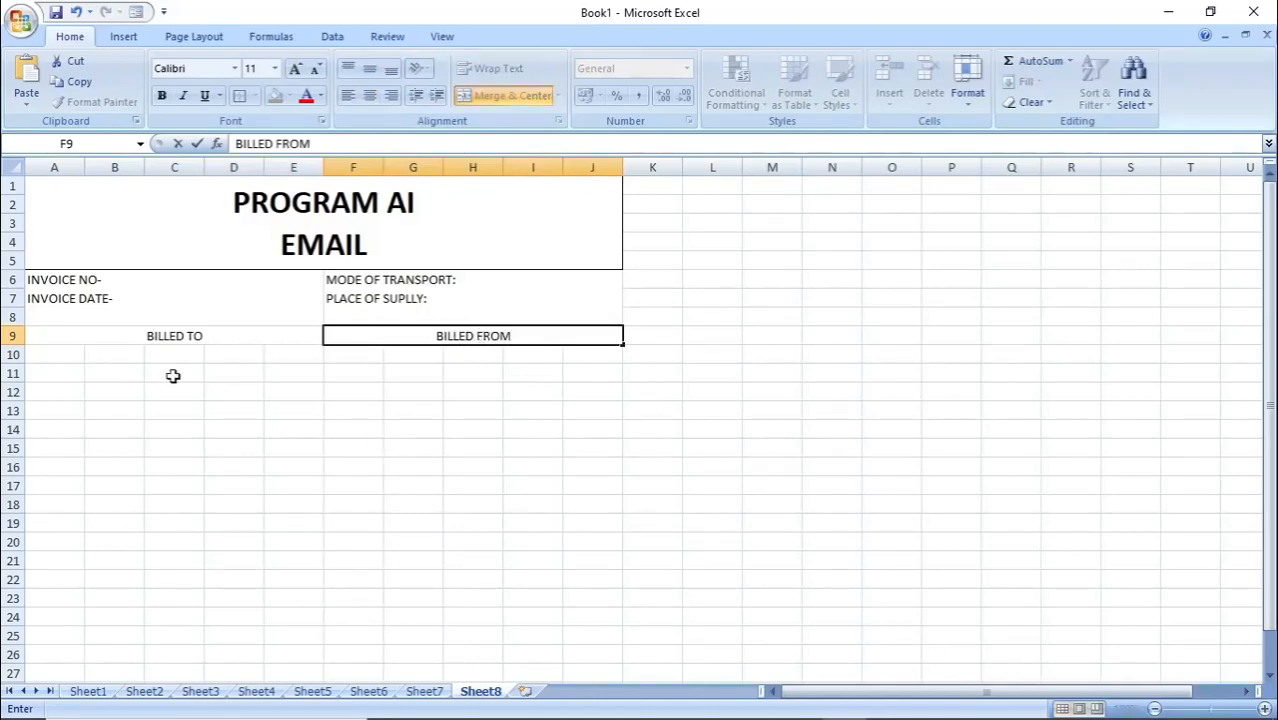
# Merge cells A10 to E14 below BILLED TO with wrapped text, aligned to the top and left
pyautogui.moveTo(46, 357); pyautogui.dragTo(308, 433)
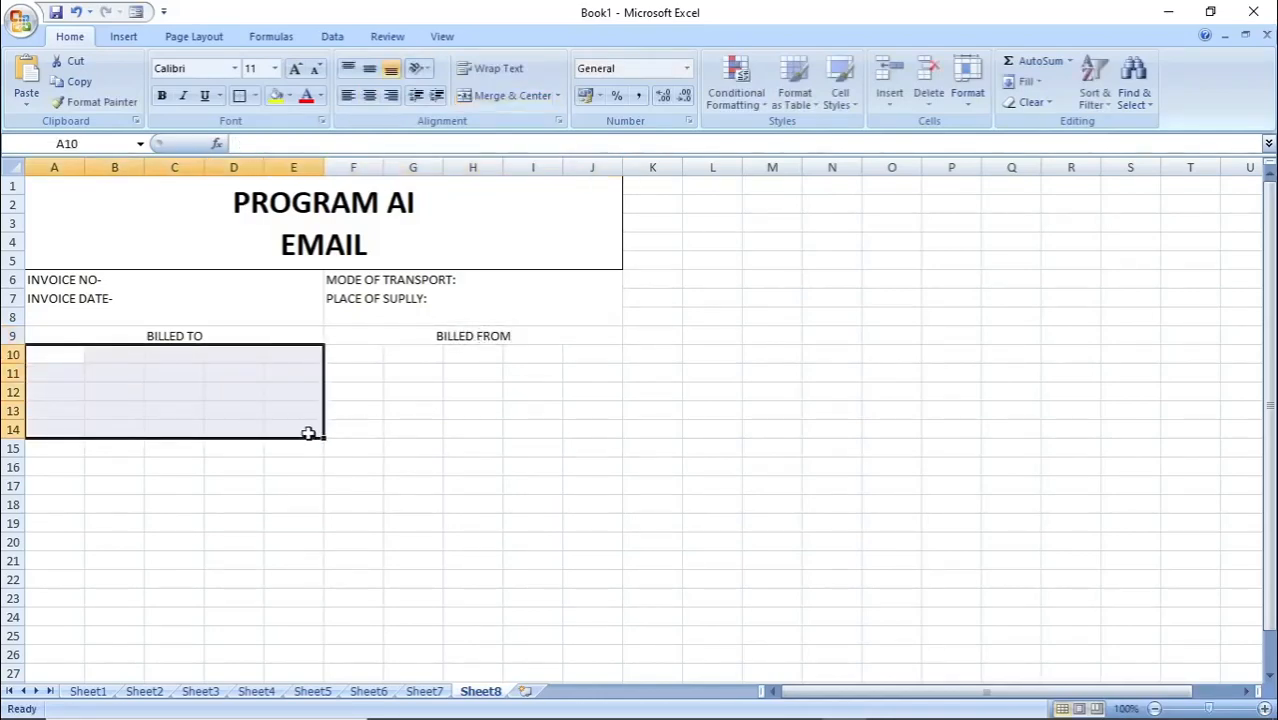
pyautogui.click(516, 95)
pyautogui.click(497, 68)
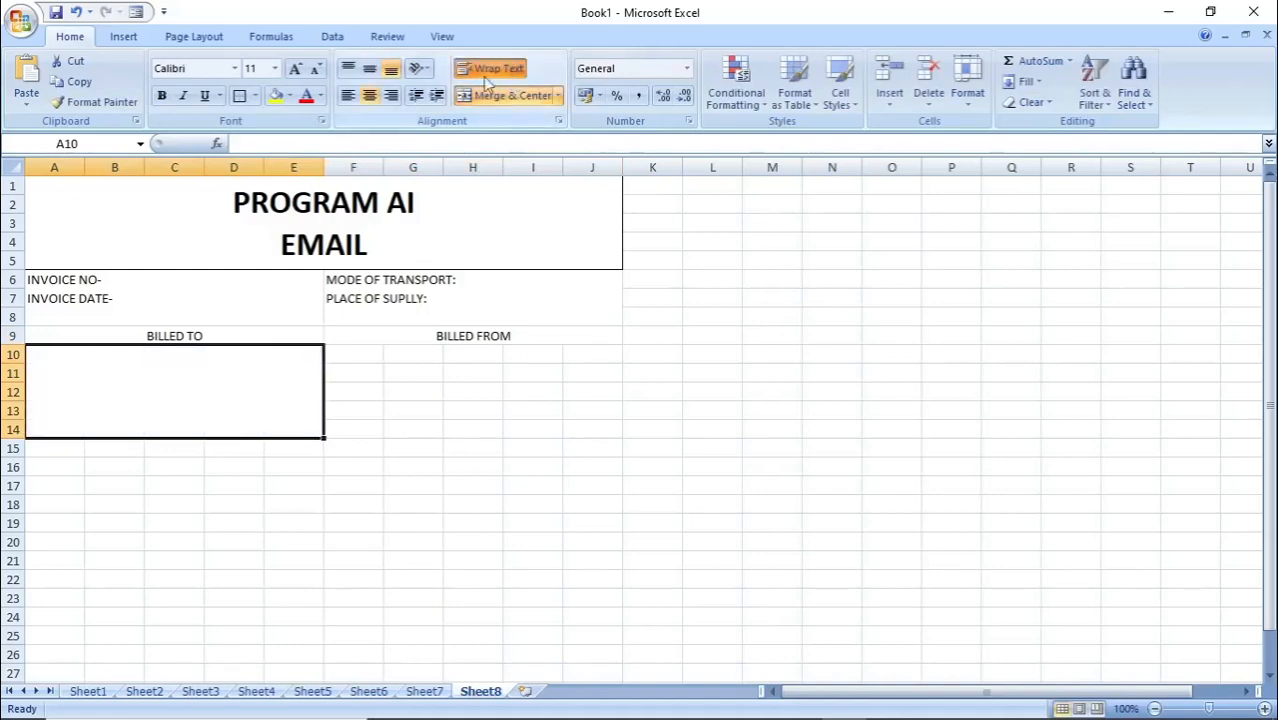
pyautogui.click(350, 74)
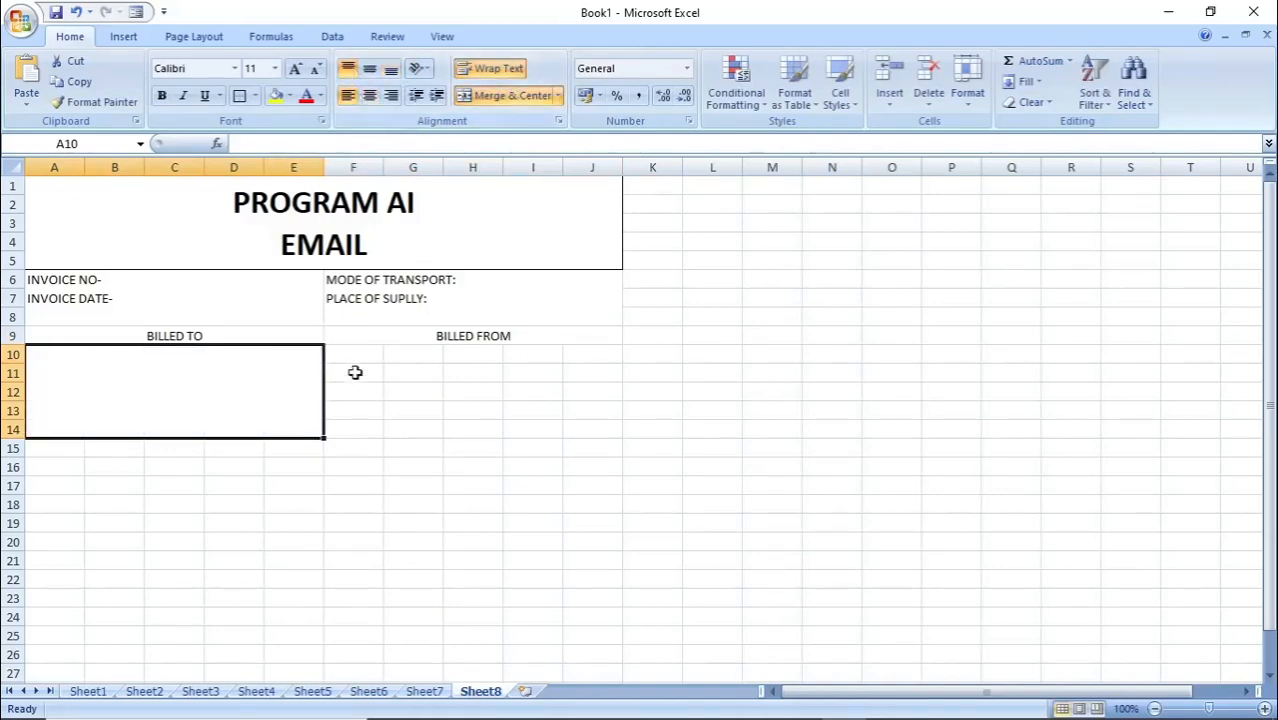
# Merge cells F10 to J14 below BILLED FROM with wrapped text, aligned to the top and left
pyautogui.moveTo(354, 357); pyautogui.dragTo(597, 433)
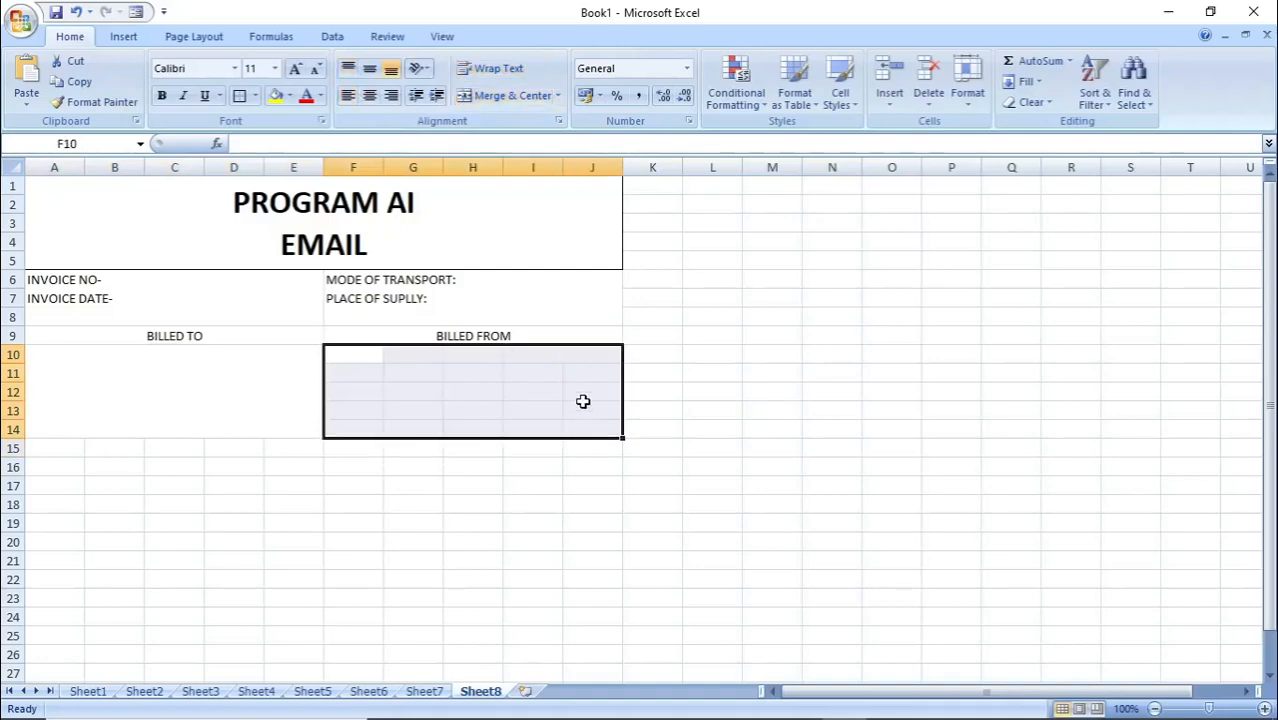
pyautogui.click(508, 95)
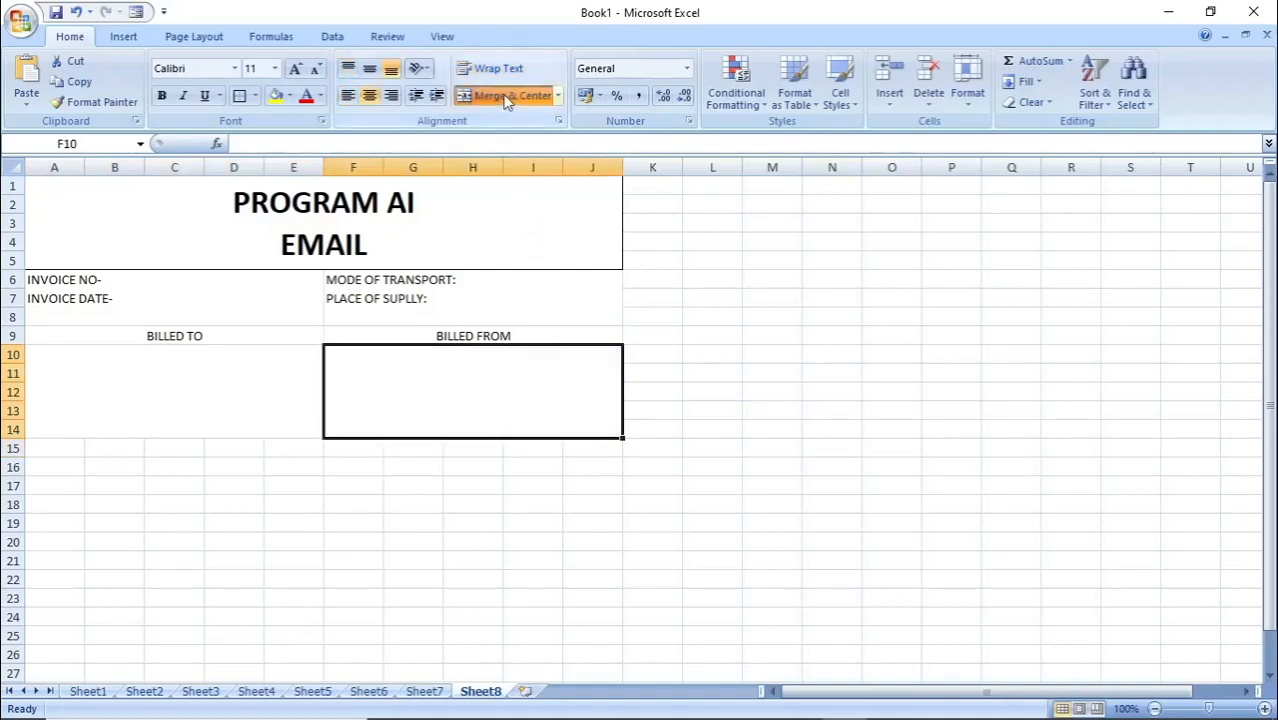
pyautogui.click(497, 68)
pyautogui.click(347, 68)
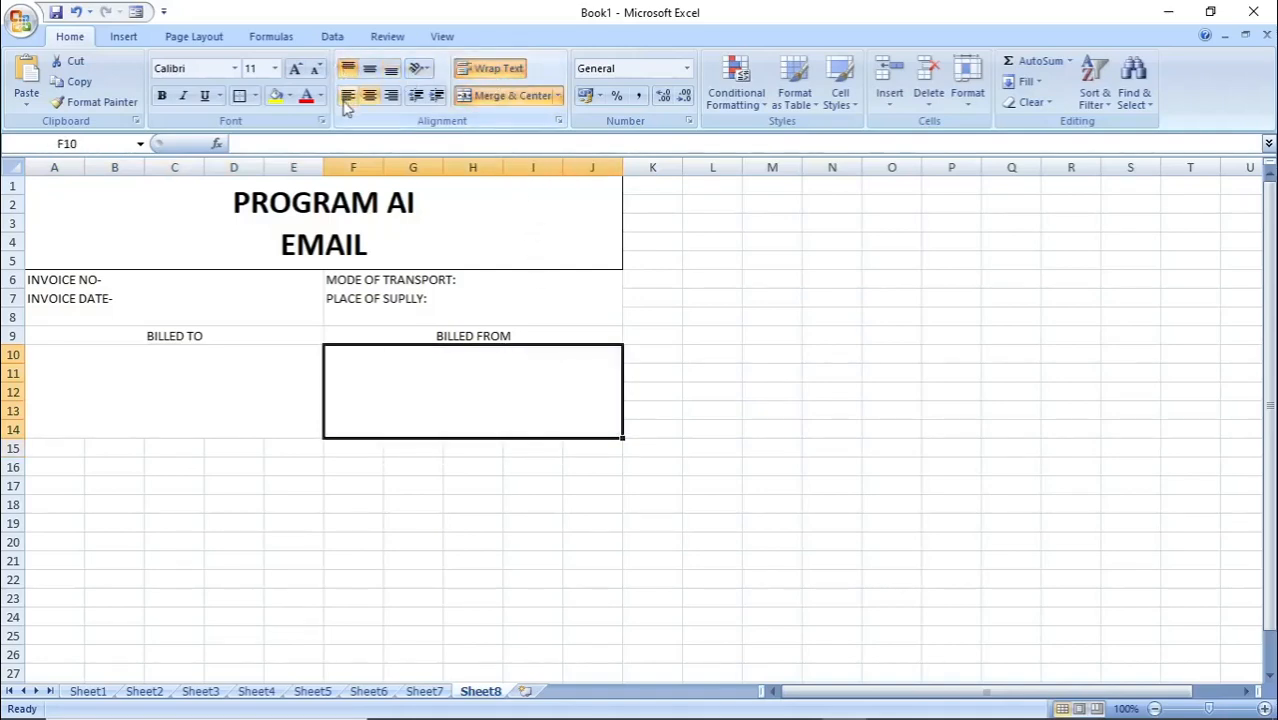
pyautogui.click(347, 95)
# Add borders to the BILLED TO and BILLED FROM headings and to the merged blocks A10 to E14 and F10 to J14
pyautogui.click(257, 391)
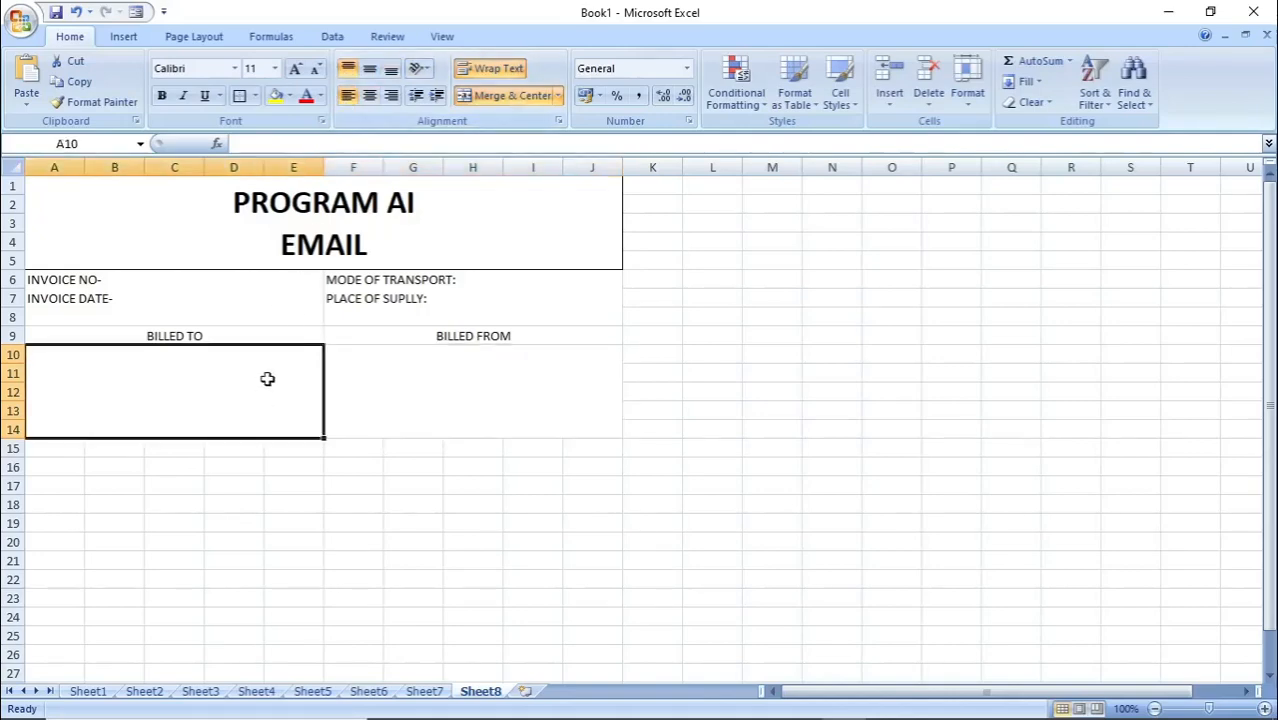
pyautogui.click(239, 99)
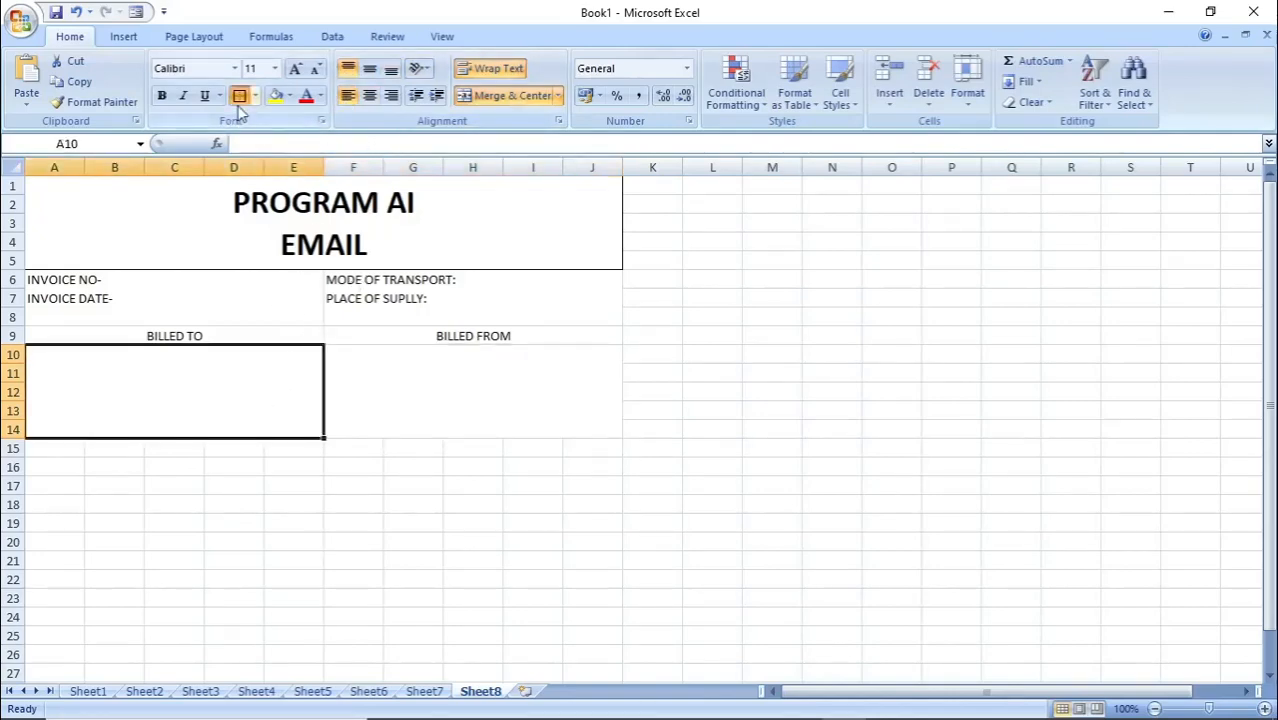
pyautogui.click(194, 336)
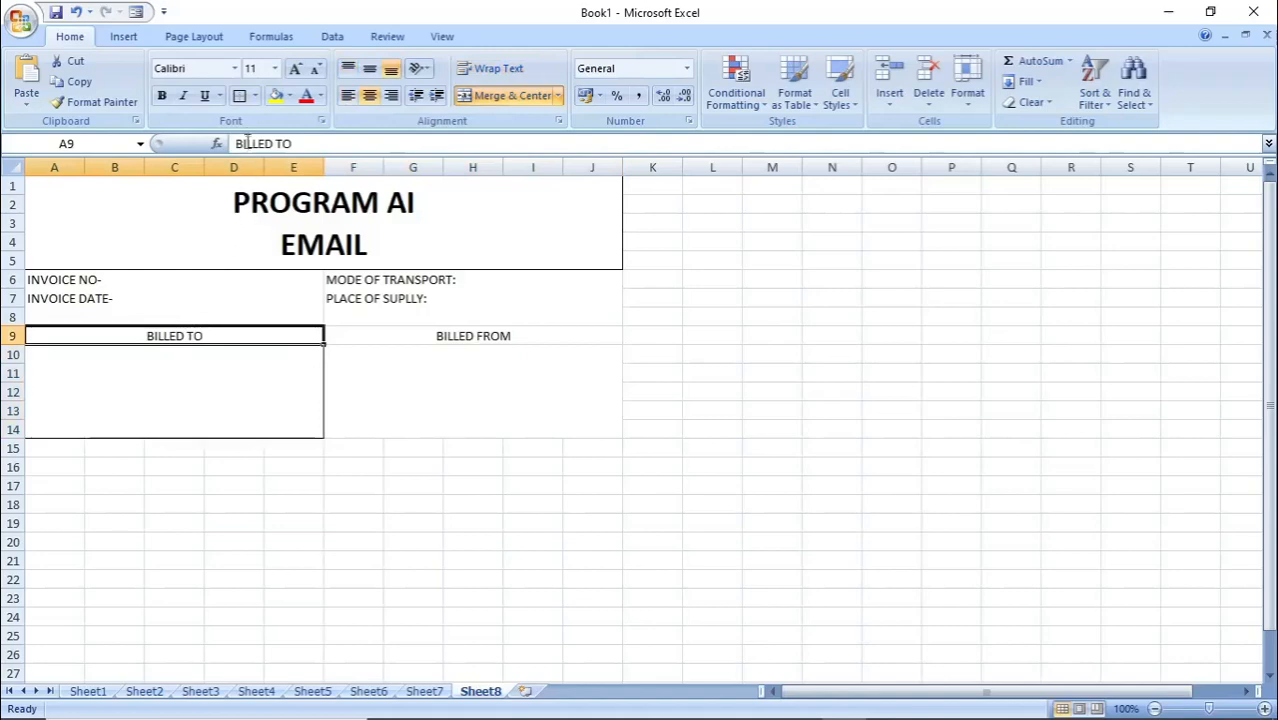
pyautogui.click(240, 98)
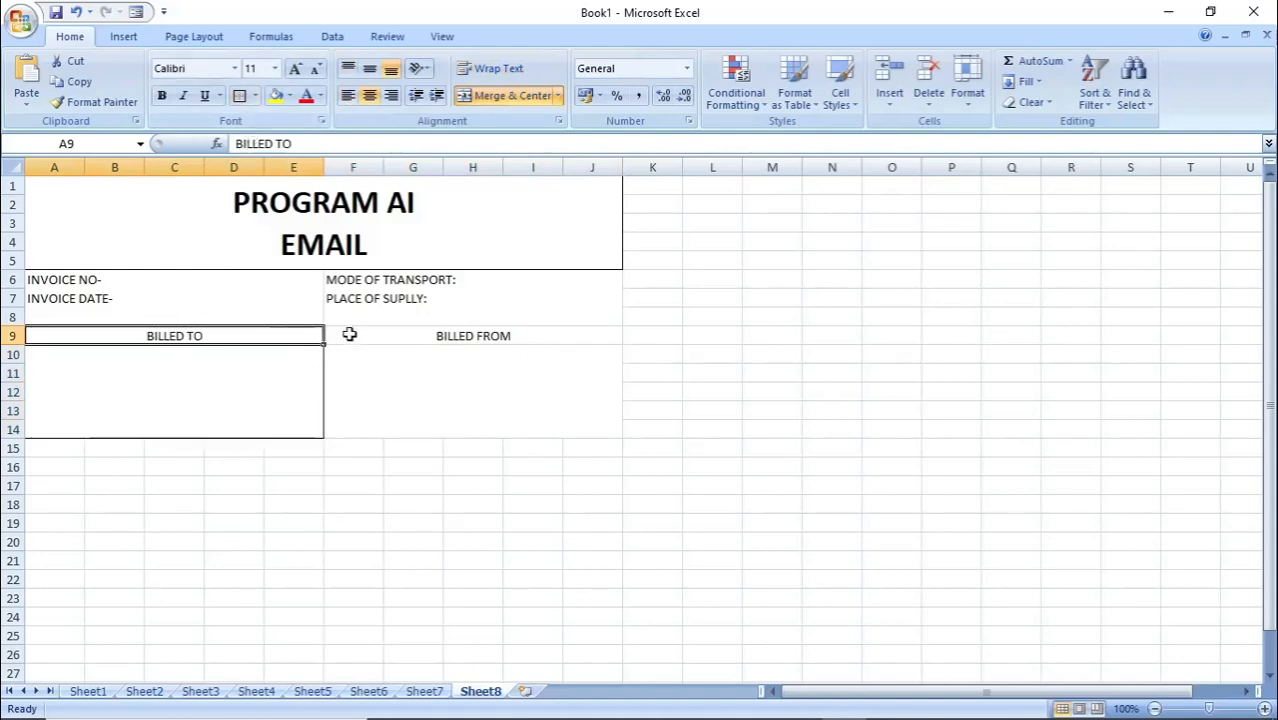
pyautogui.click(347, 336)
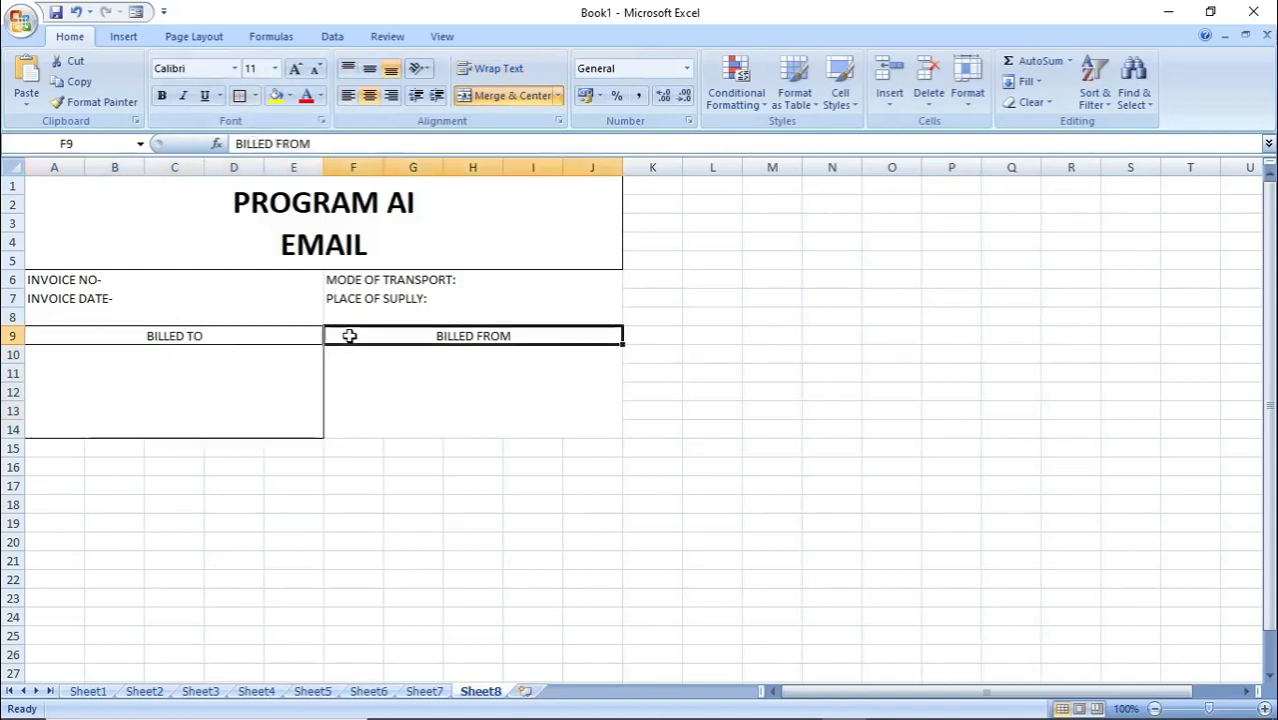
pyautogui.click(239, 99)
pyautogui.click(401, 393)
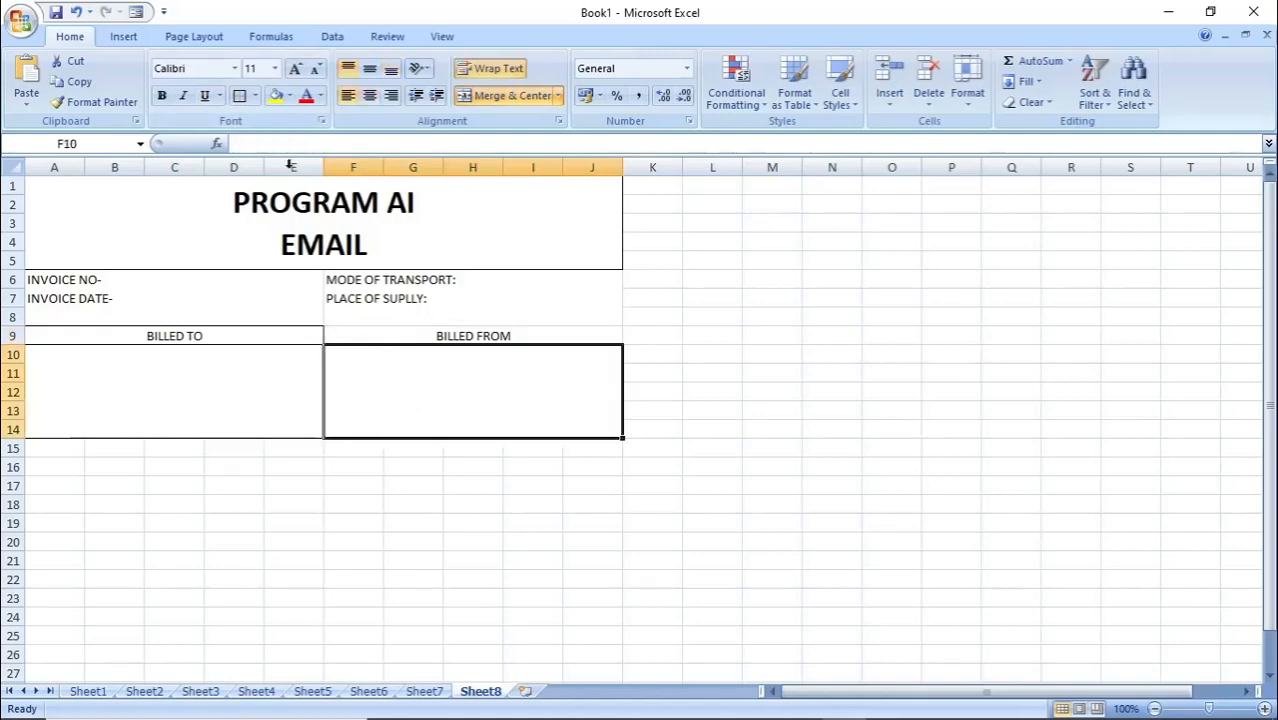
pyautogui.click(240, 96)
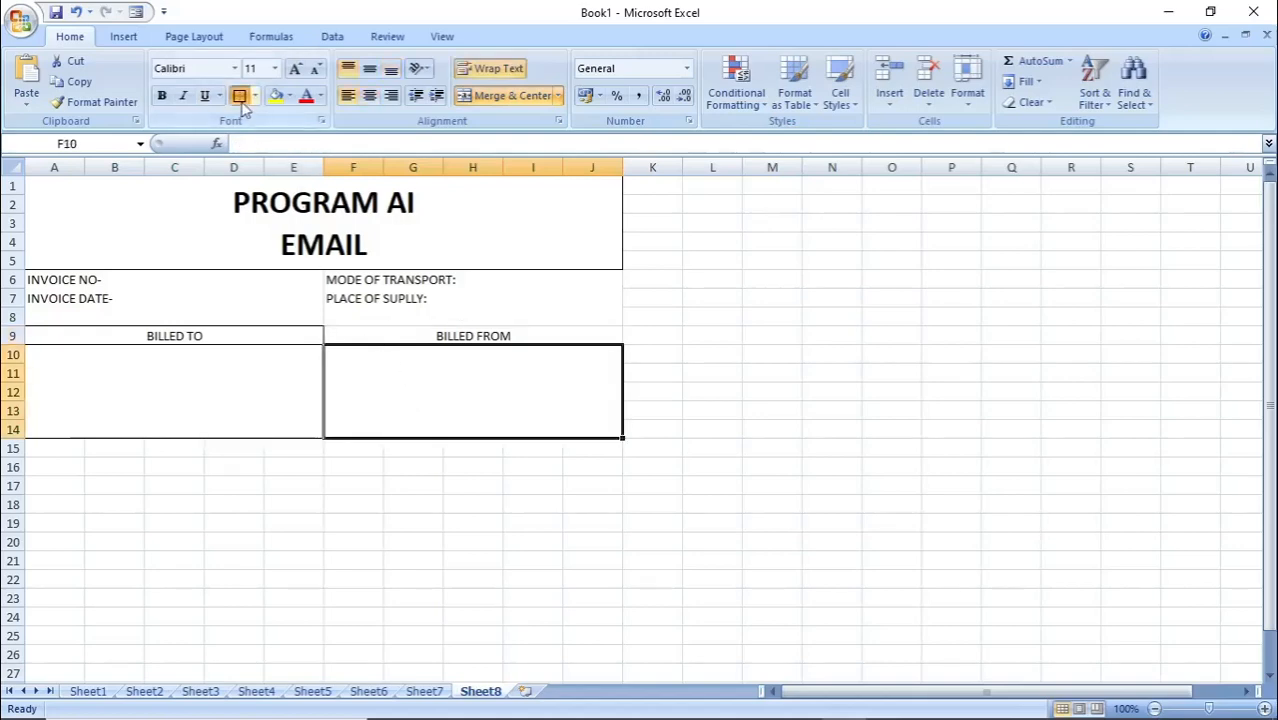
pyautogui.click(380, 337)
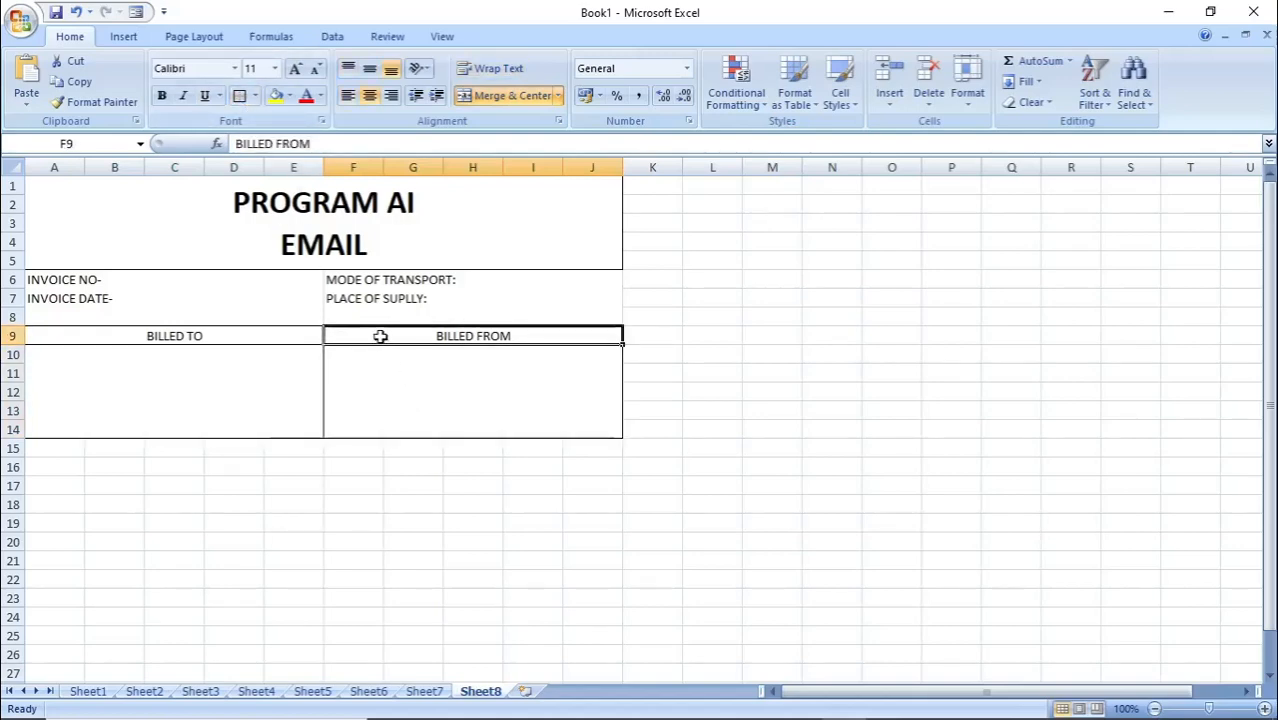
pyautogui.click(240, 96)
pyautogui.moveTo(51, 449); pyautogui.dragTo(285, 449)
pyautogui.write('D')
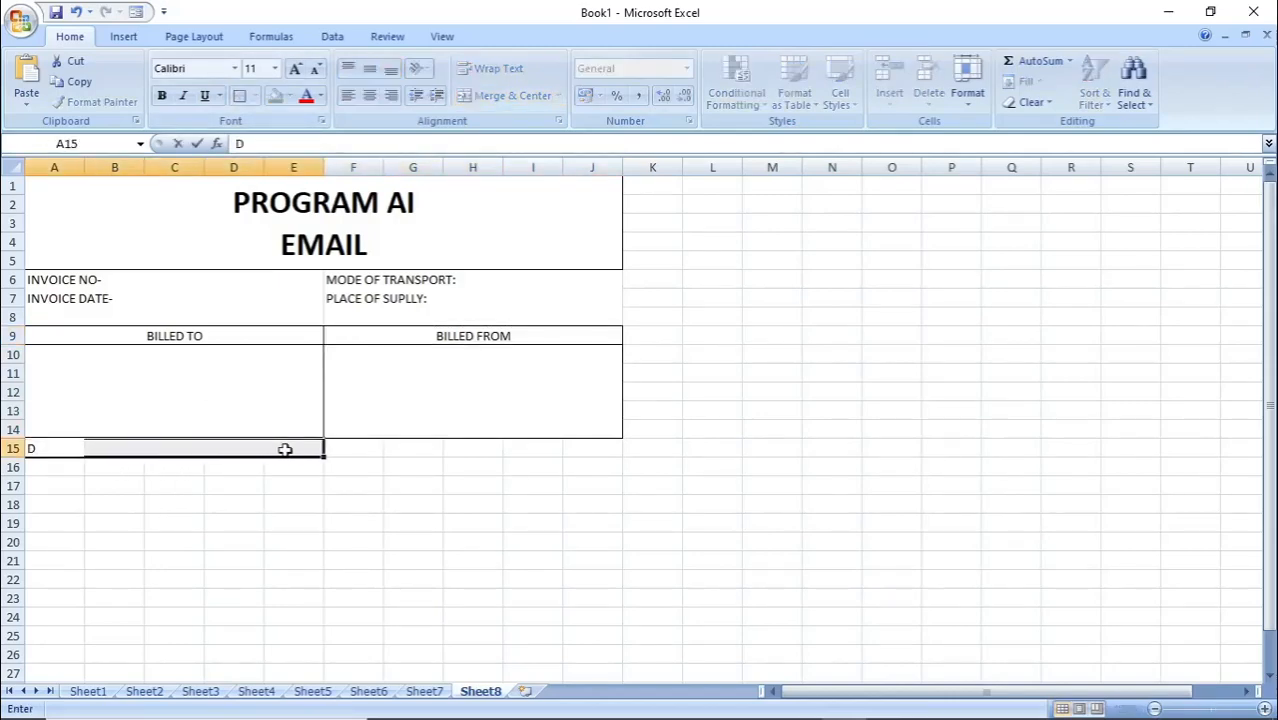
pyautogui.click(352, 504)
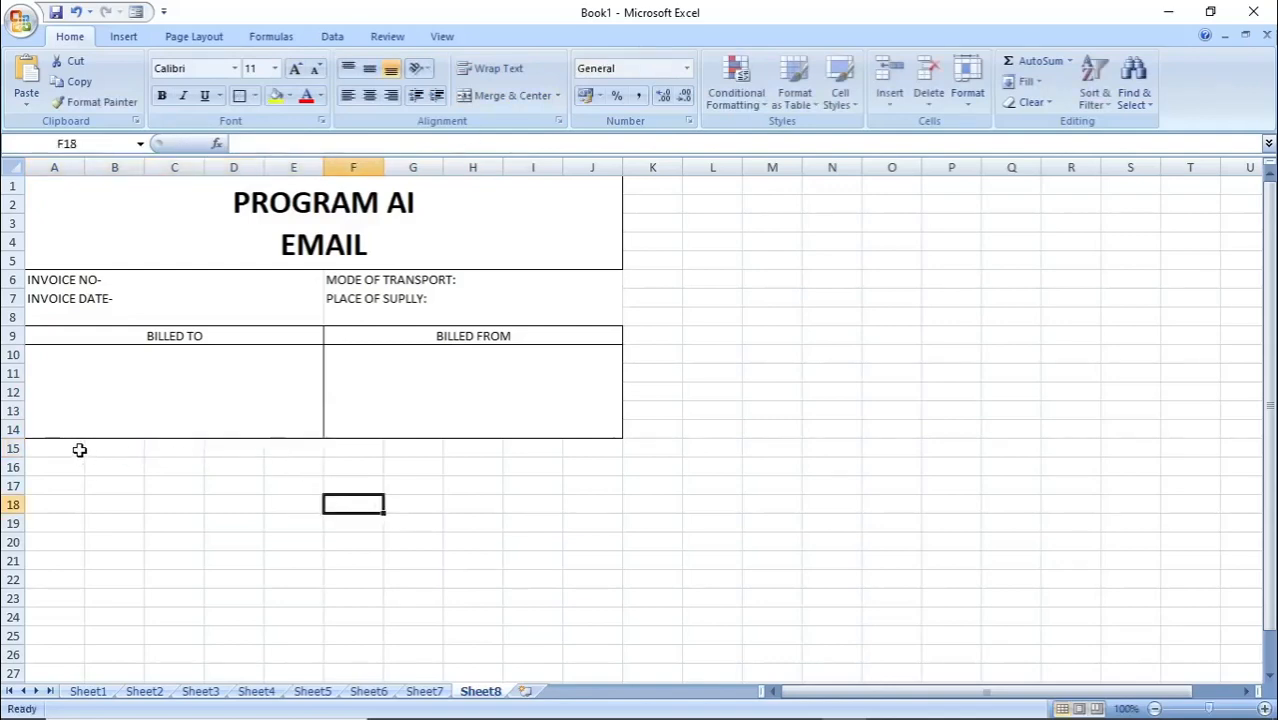
# Merge cells A15 to E15 with wrapped text, aligned to the top and left, and enter DESCRIPTION
pyautogui.moveTo(79, 450); pyautogui.dragTo(290, 453)
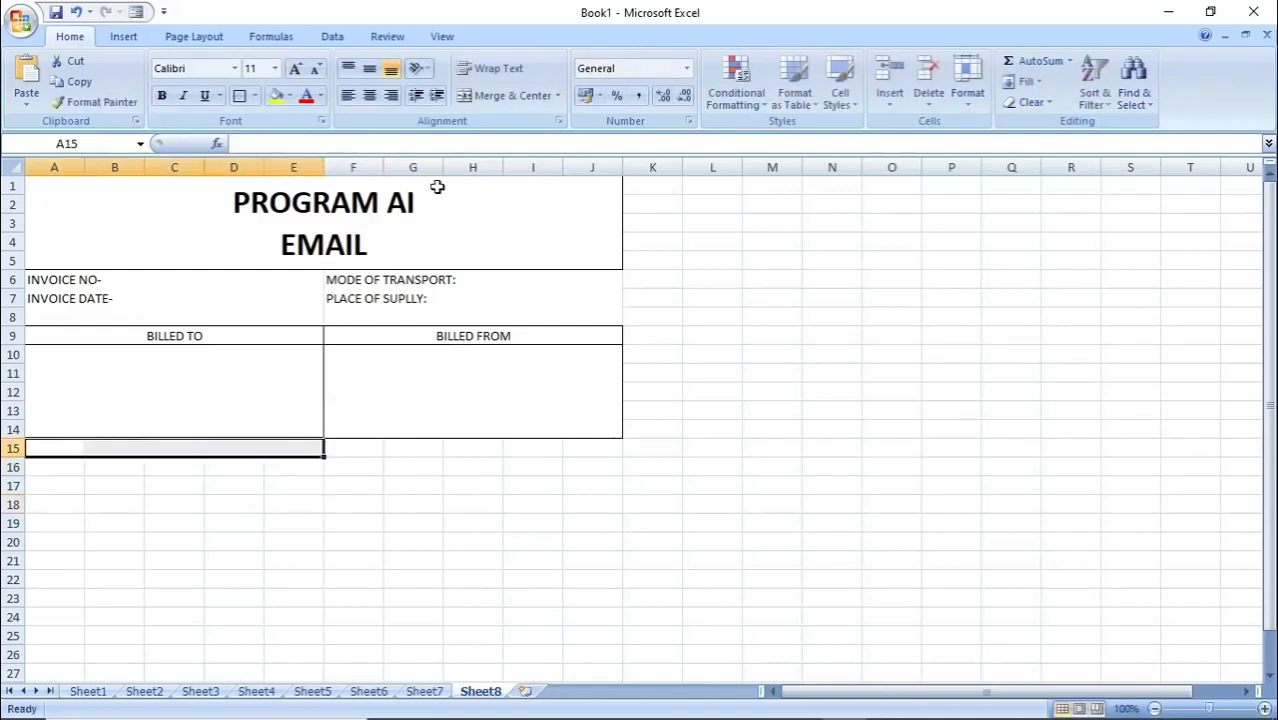
pyautogui.click(500, 96)
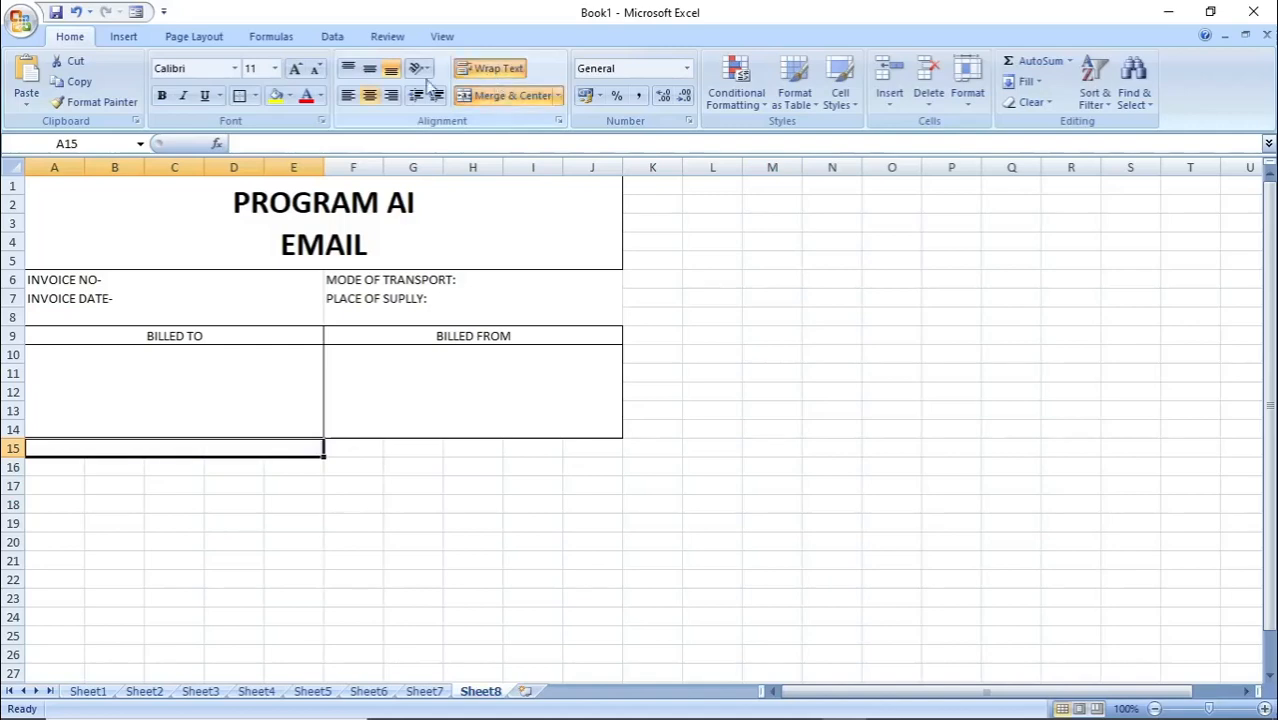
pyautogui.click(347, 68)
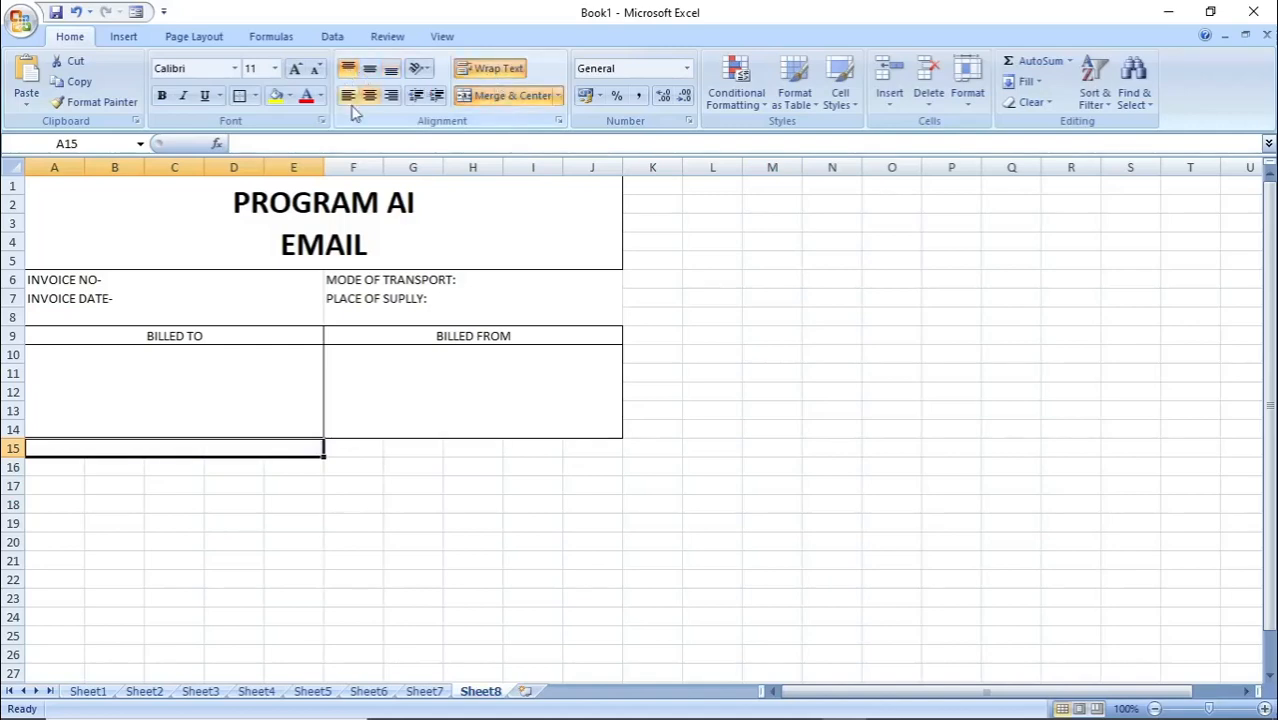
pyautogui.write('DESCR')
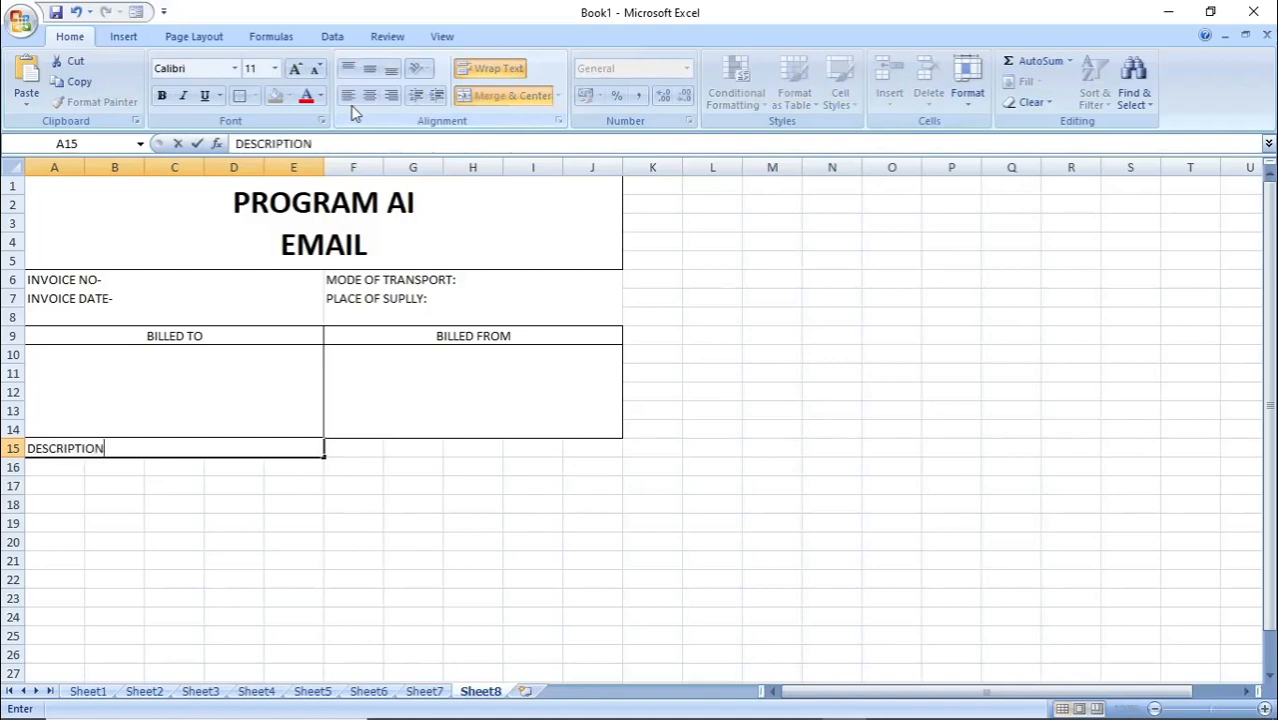
pyautogui.write('IPTION')
pyautogui.press('Tab')
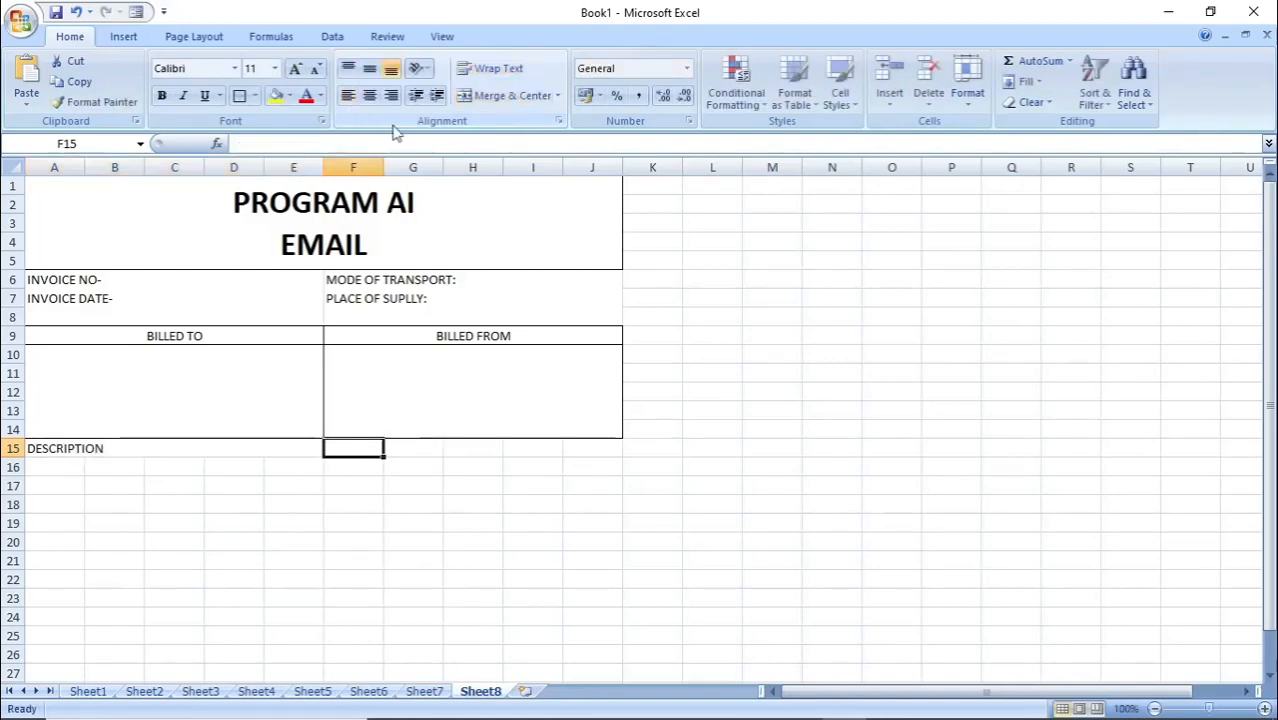
# Merge and center cells F15 to G15 with wrapped text and fill this merged format down to row 26
pyautogui.moveTo(355, 449); pyautogui.dragTo(394, 446)
pyautogui.click(505, 95)
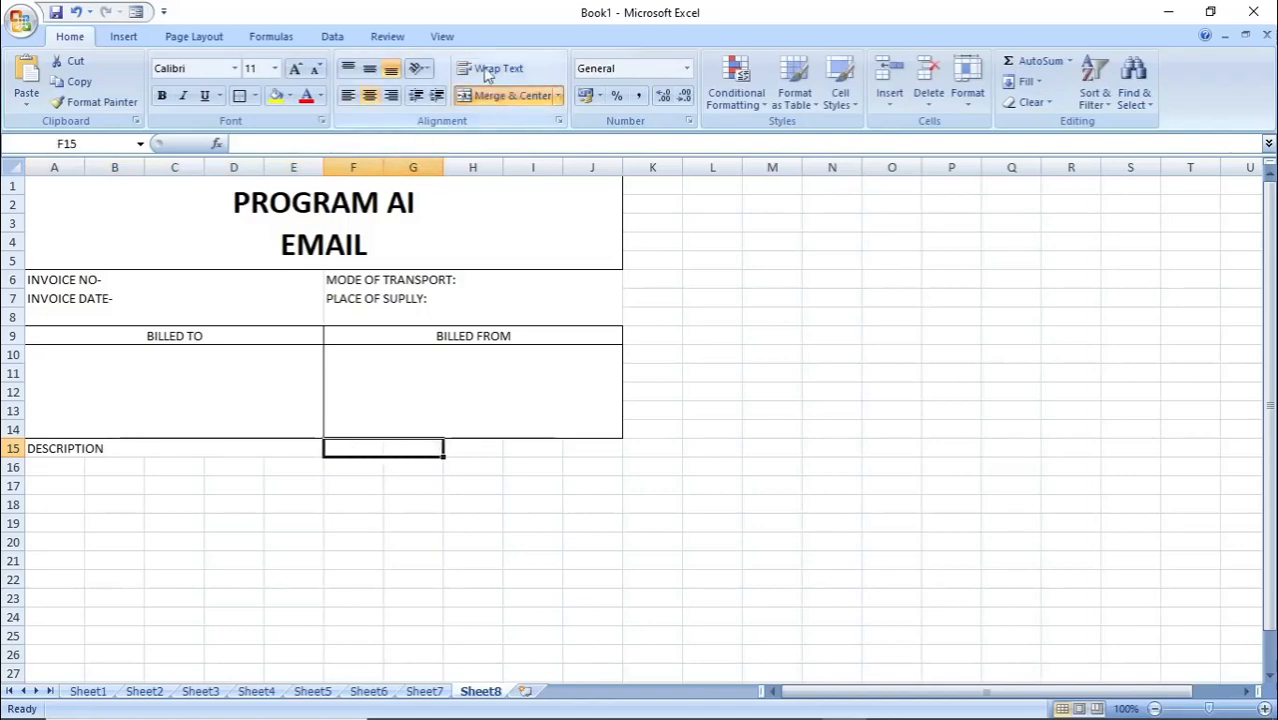
pyautogui.click(488, 68)
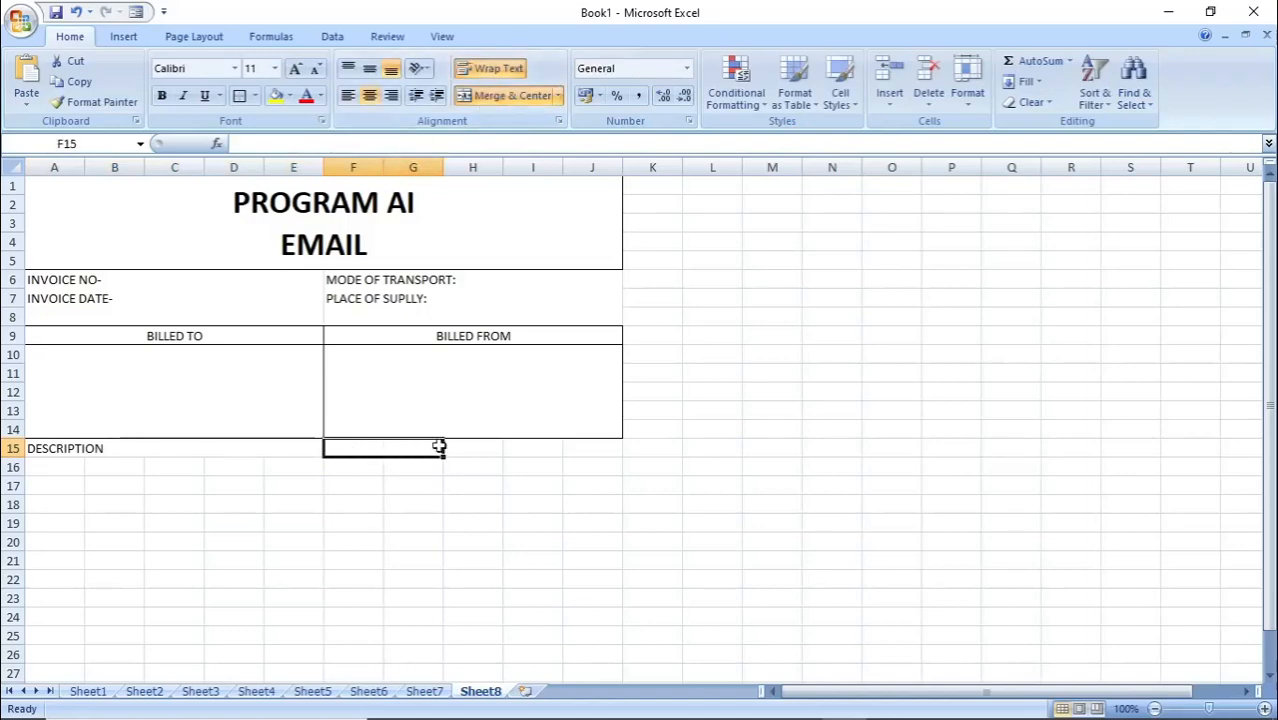
pyautogui.moveTo(446, 456); pyautogui.dragTo(446, 662)
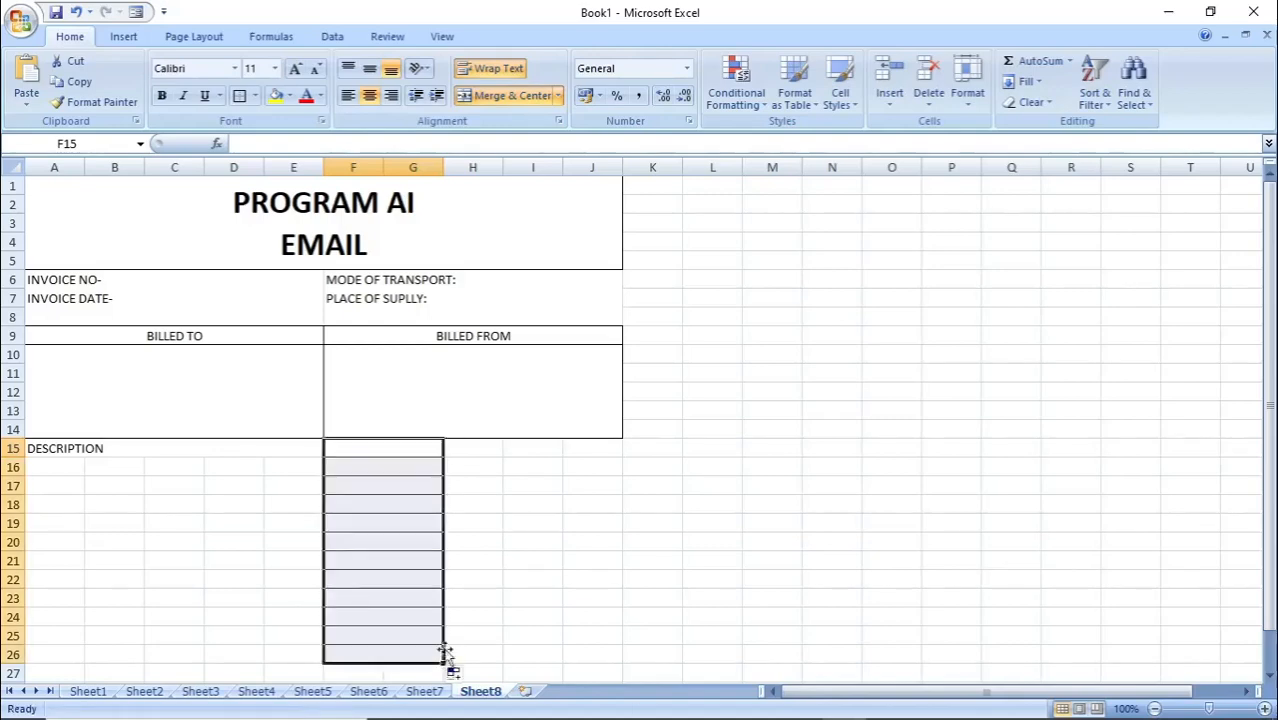
pyautogui.click(483, 452)
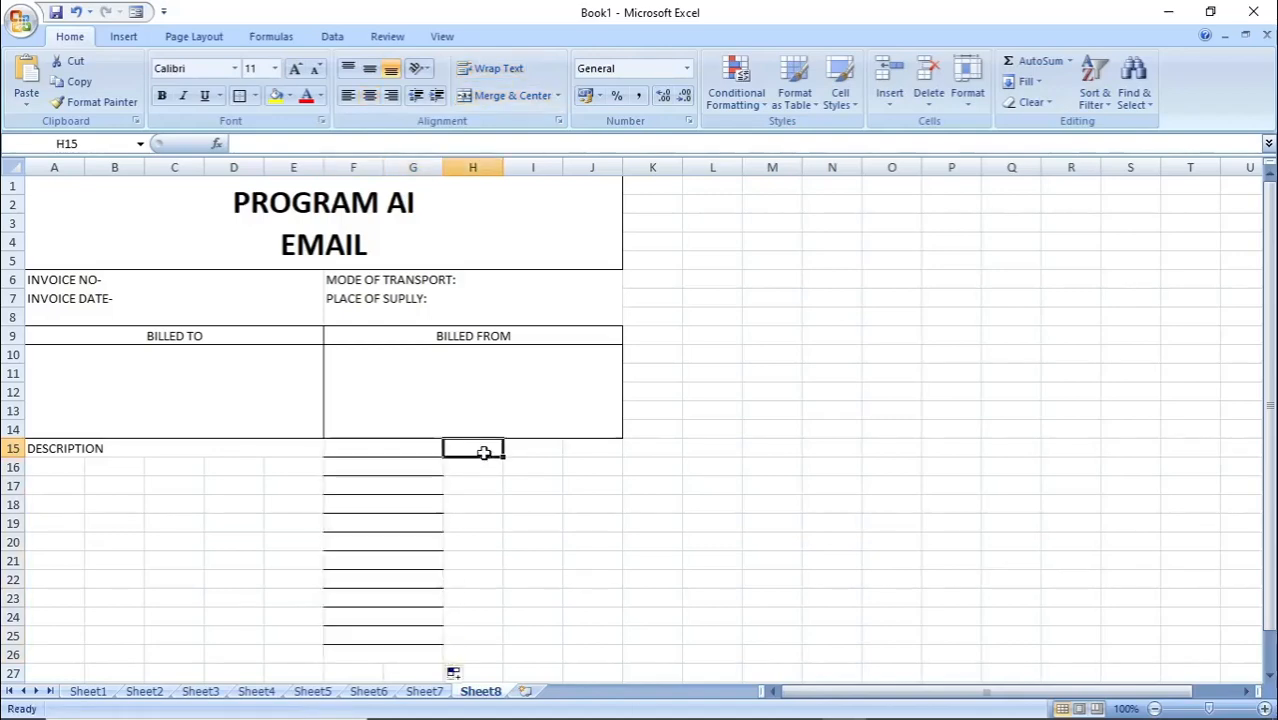
# Enter the column heading HSN in the merged cell F15 to G15
pyautogui.click(407, 449)
pyautogui.write('H')
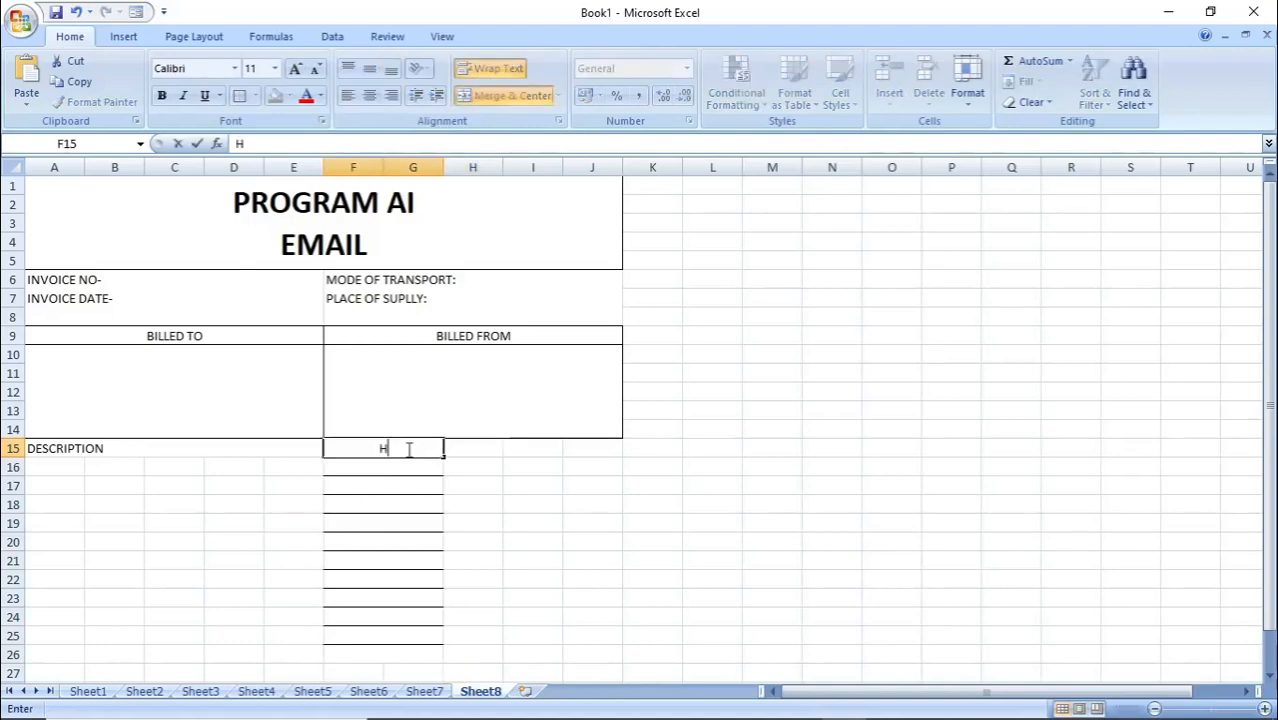
pyautogui.write('SN')
# Fill the merged DESCRIPTION cell A15 to E15 down to row 25
pyautogui.click(298, 447)
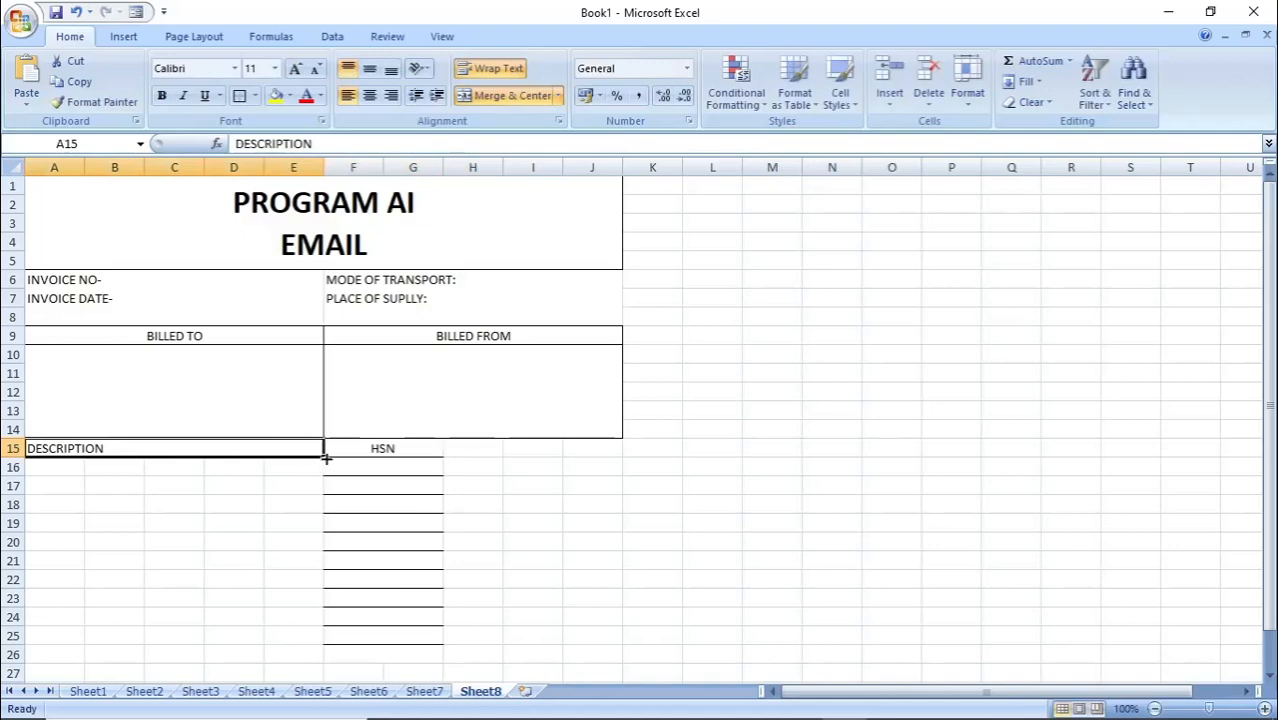
pyautogui.moveTo(325, 457); pyautogui.dragTo(297, 637)
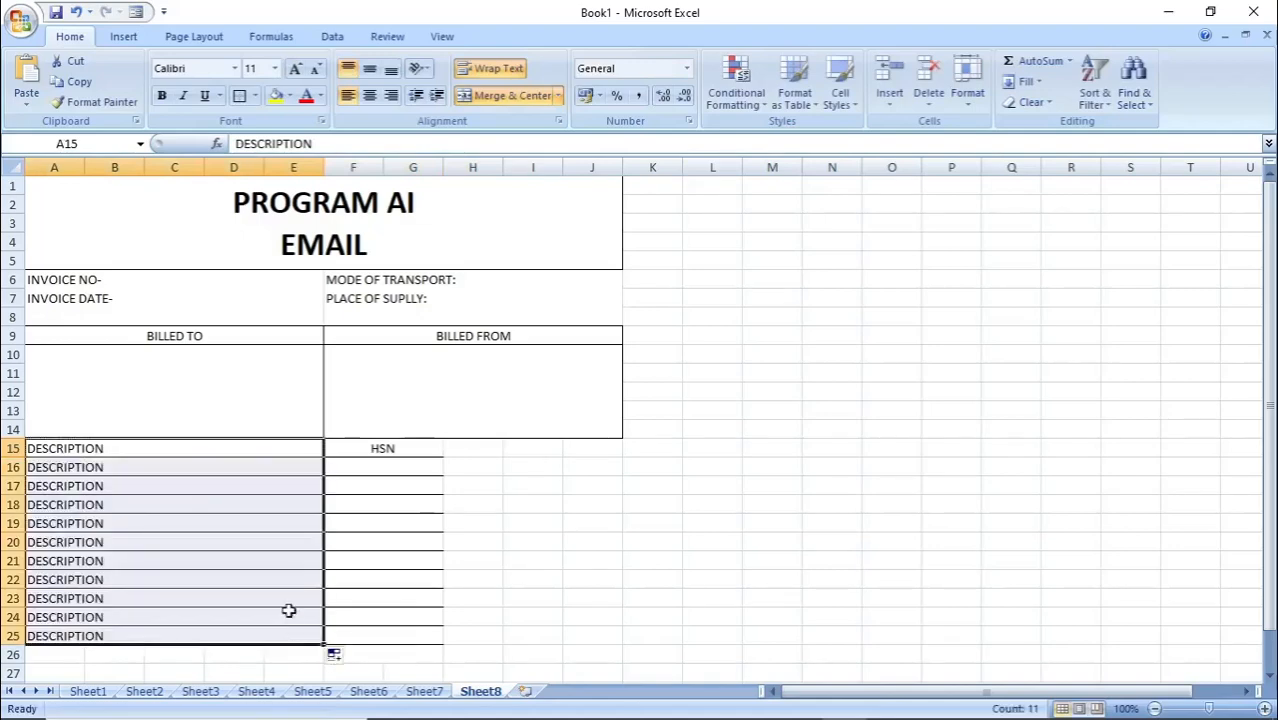
# Clear the repeated DESCRIPTION text below the heading by emptying merged cell A16 to E16 and filling the blank down to row 25
pyautogui.moveTo(345, 578); pyautogui.dragTo(180, 473)
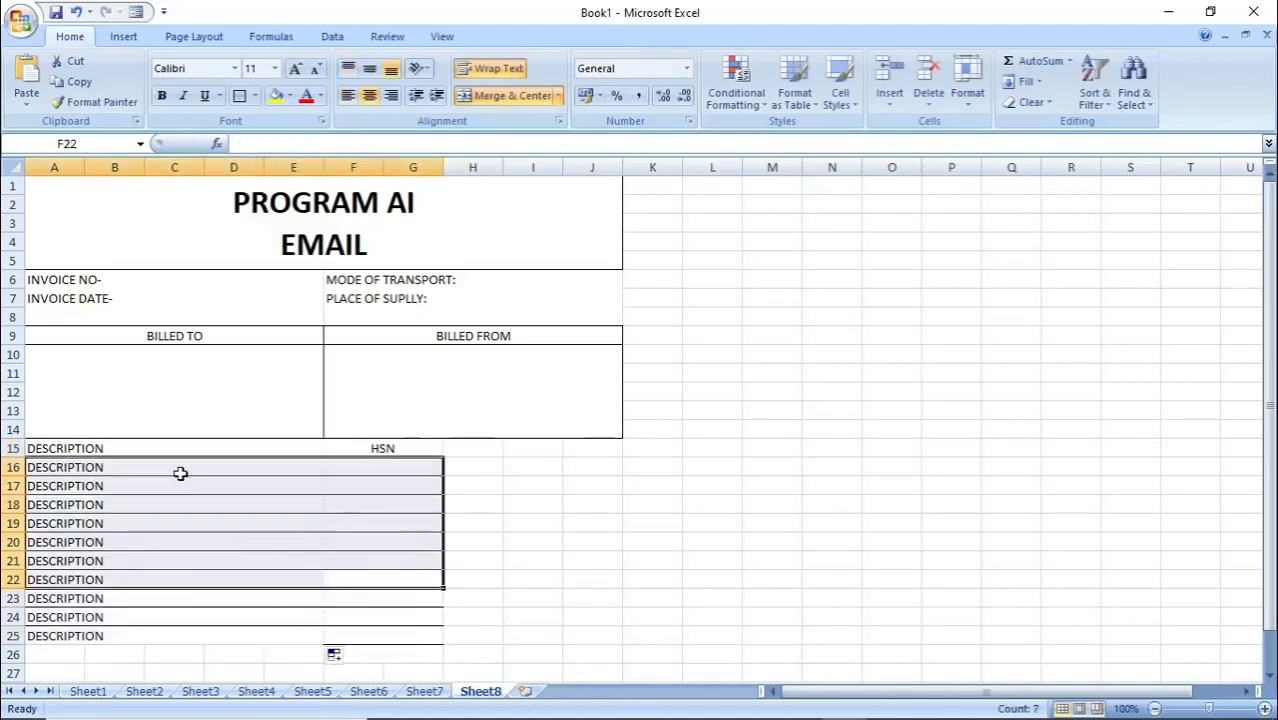
pyautogui.click(180, 473)
pyautogui.press('BackSpace')
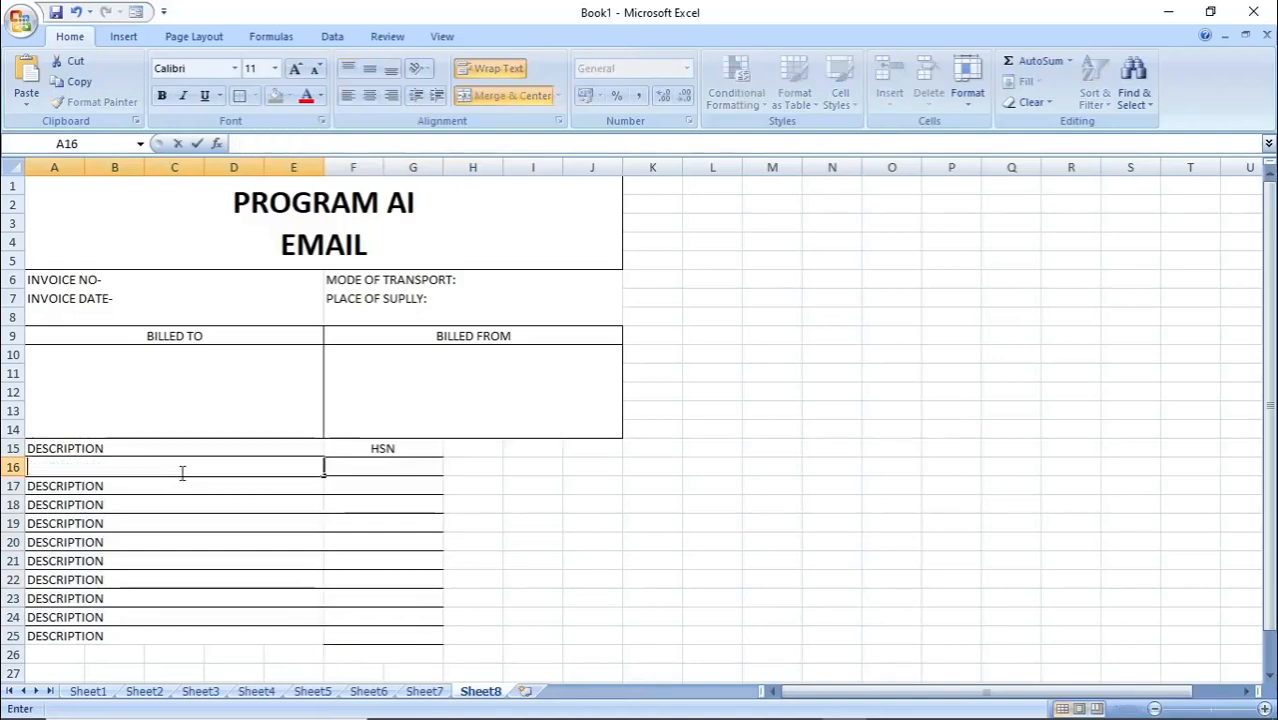
pyautogui.moveTo(324, 477); pyautogui.dragTo(325, 645)
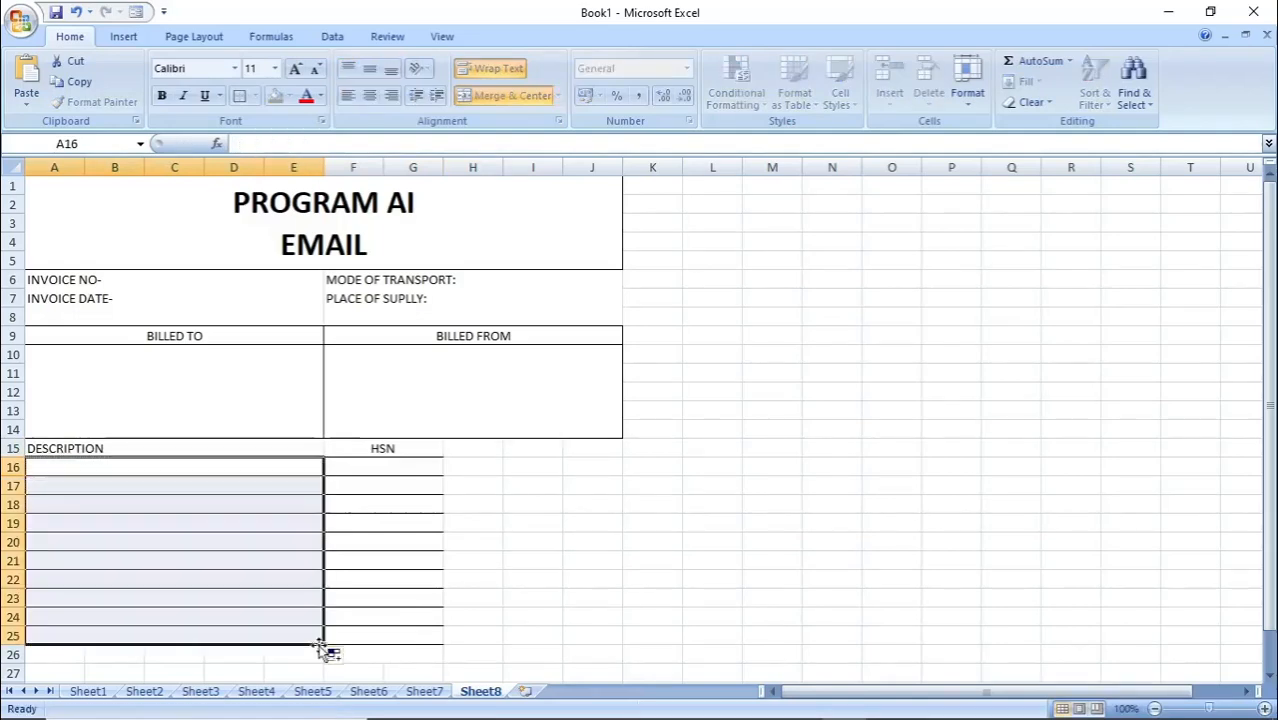
# Enter the column heading Rate in cell H15 and fill it down to row 25
pyautogui.click(469, 450)
pyautogui.write('Rate')
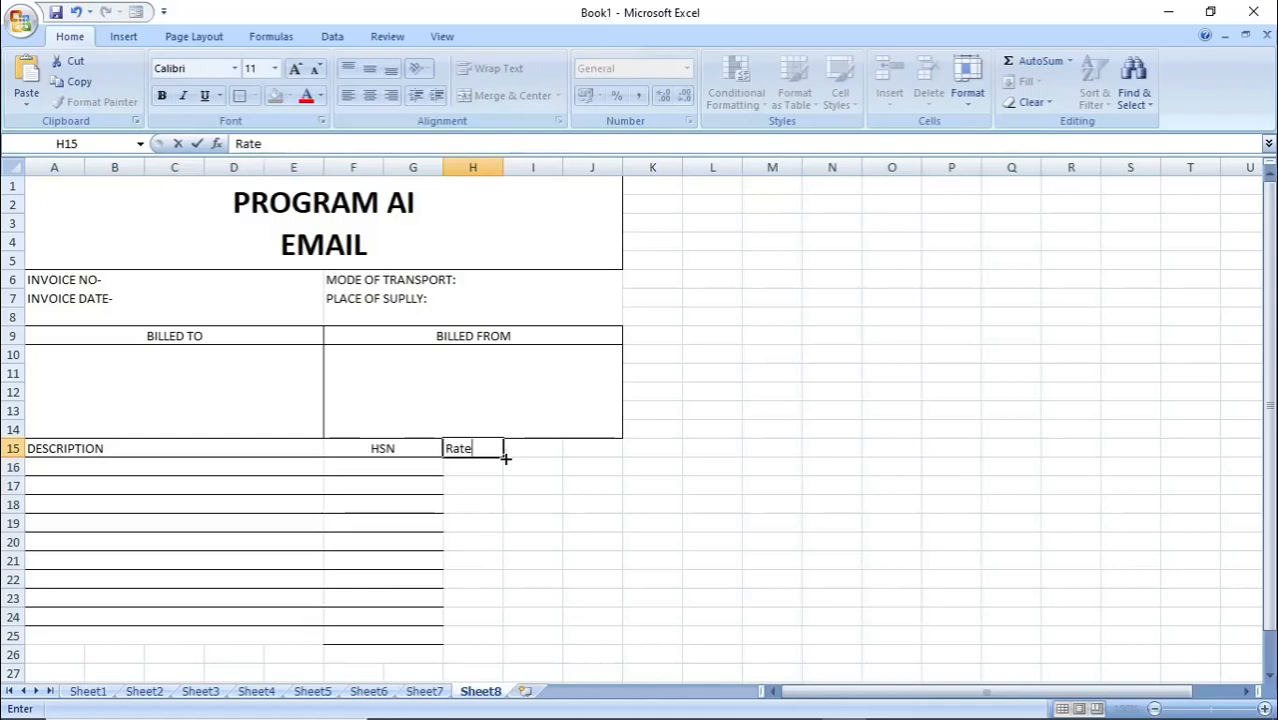
pyautogui.moveTo(505, 458); pyautogui.dragTo(517, 643)
# Put outside borders on merged cell A25 to E25 and on H15, filling the bordered H15 down to row 25
pyautogui.click(292, 634)
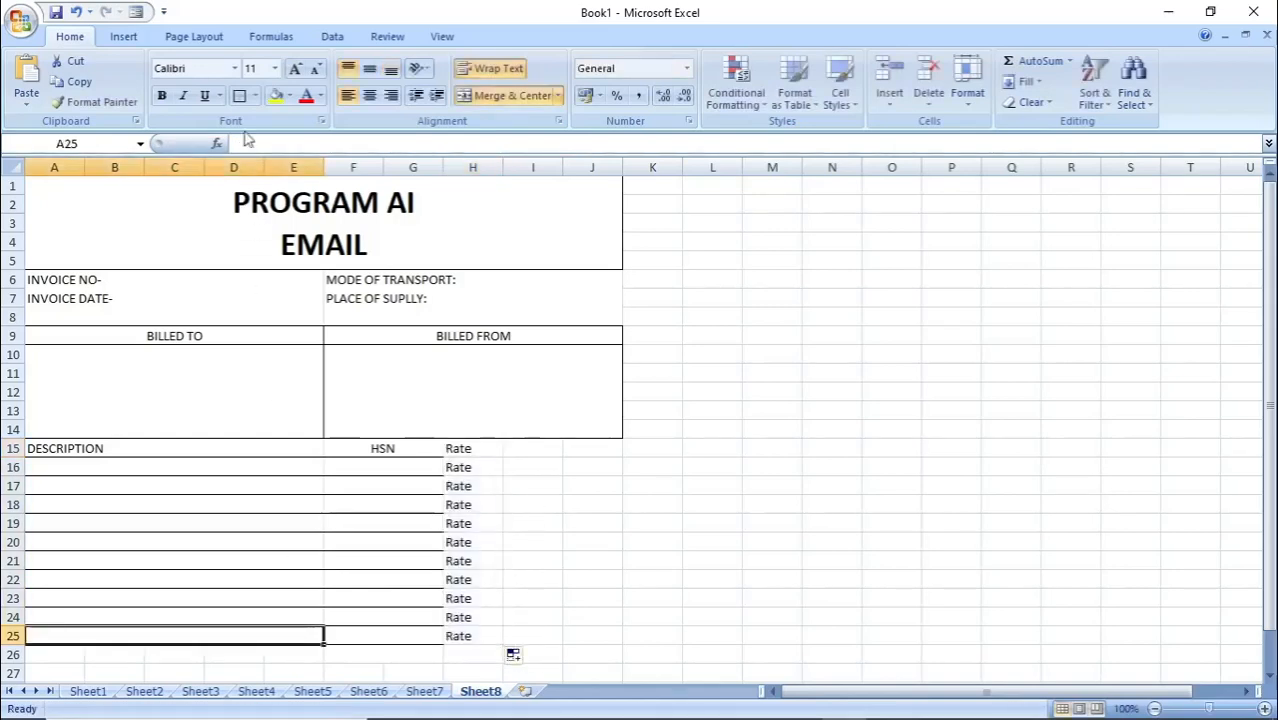
pyautogui.click(240, 97)
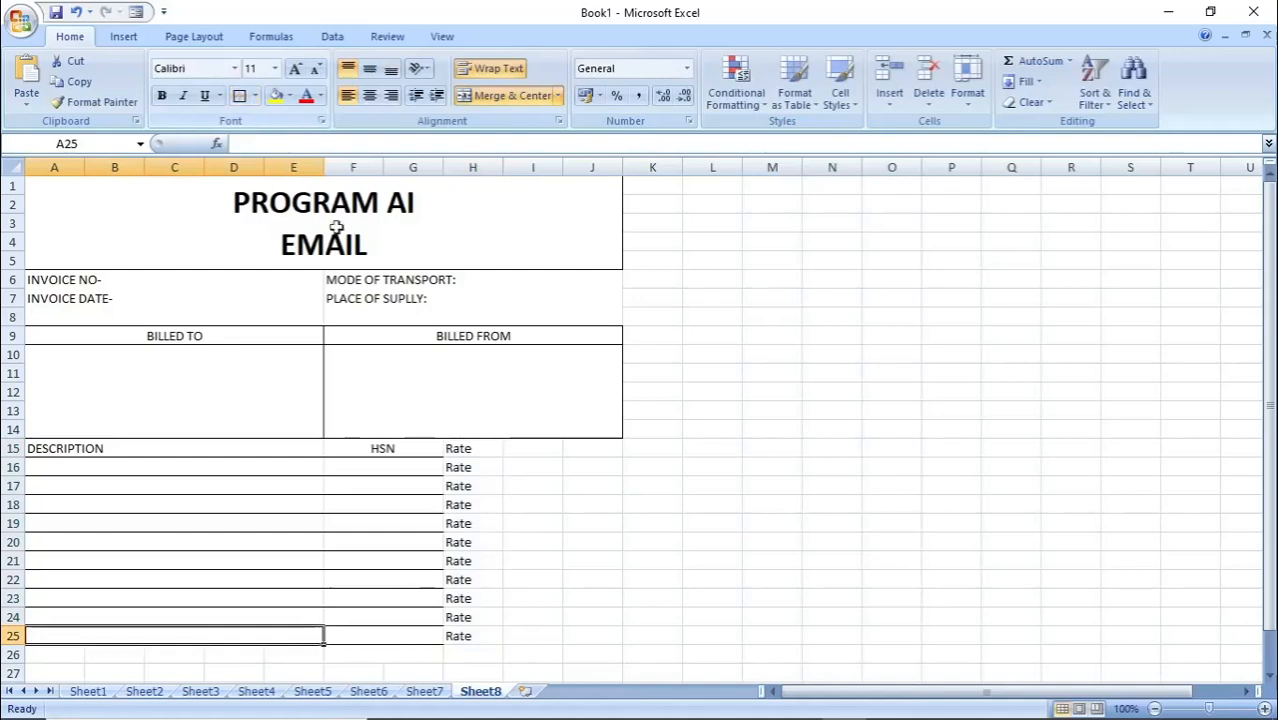
pyautogui.click(494, 449)
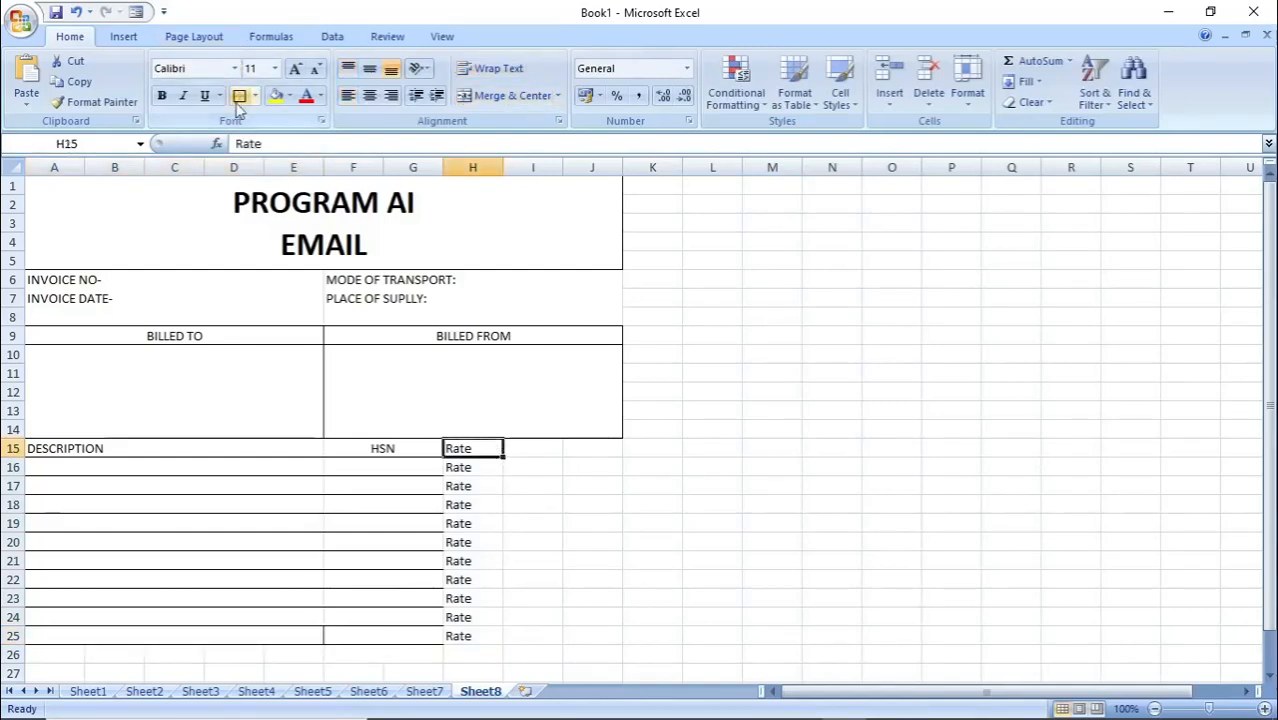
pyautogui.moveTo(504, 457); pyautogui.dragTo(503, 640)
# Clear the repeated Rate text by emptying cell H16 and filling the bordered blank down to row 25
pyautogui.click(472, 469)
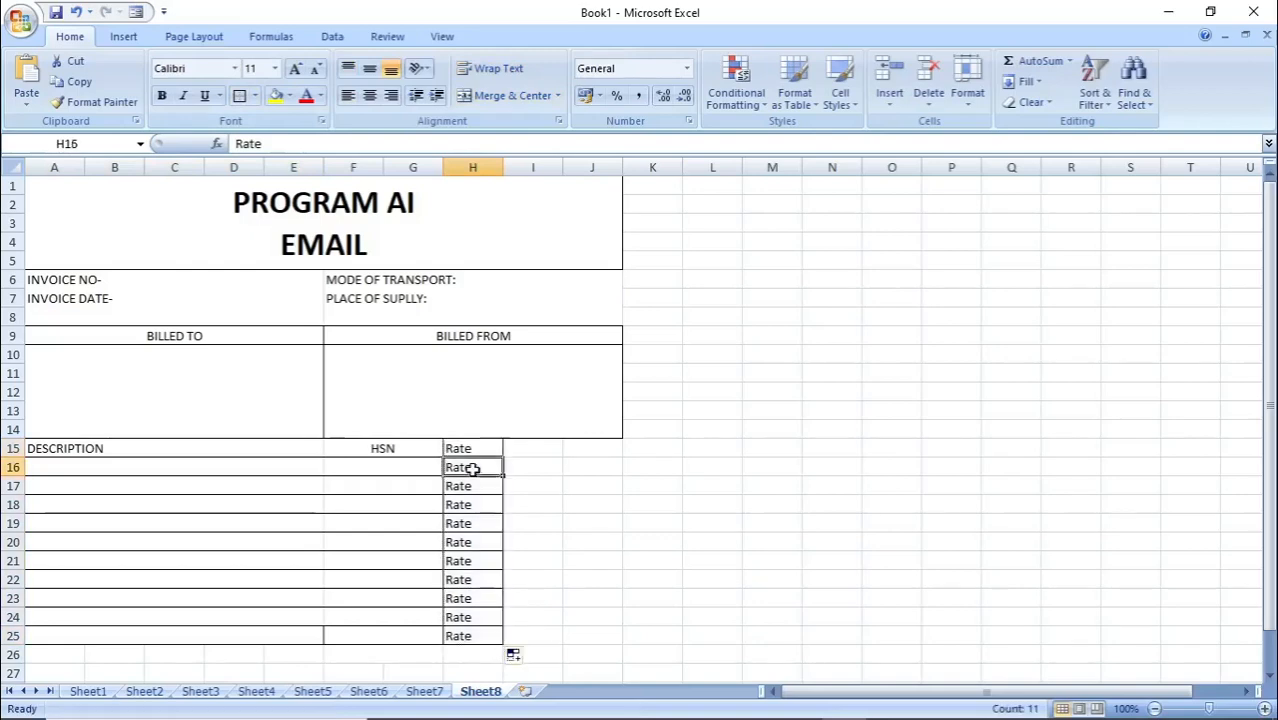
pyautogui.press('BackSpace')
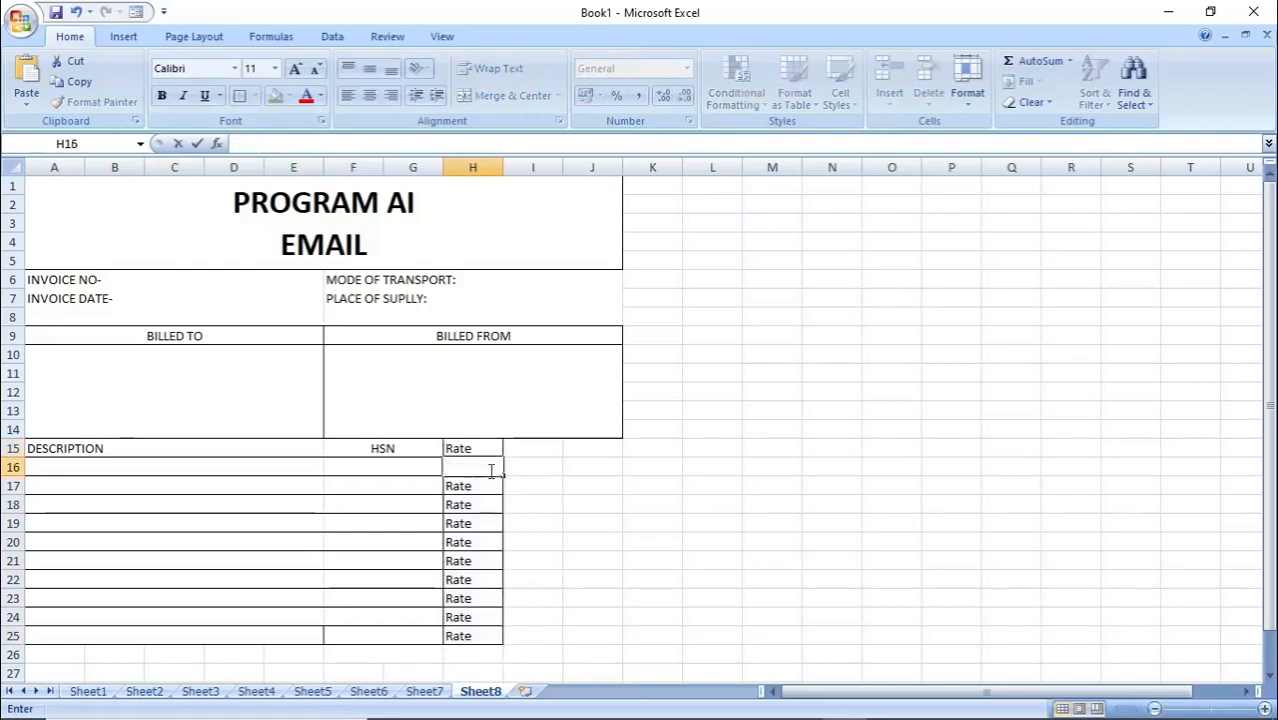
pyautogui.moveTo(505, 474); pyautogui.dragTo(505, 650)
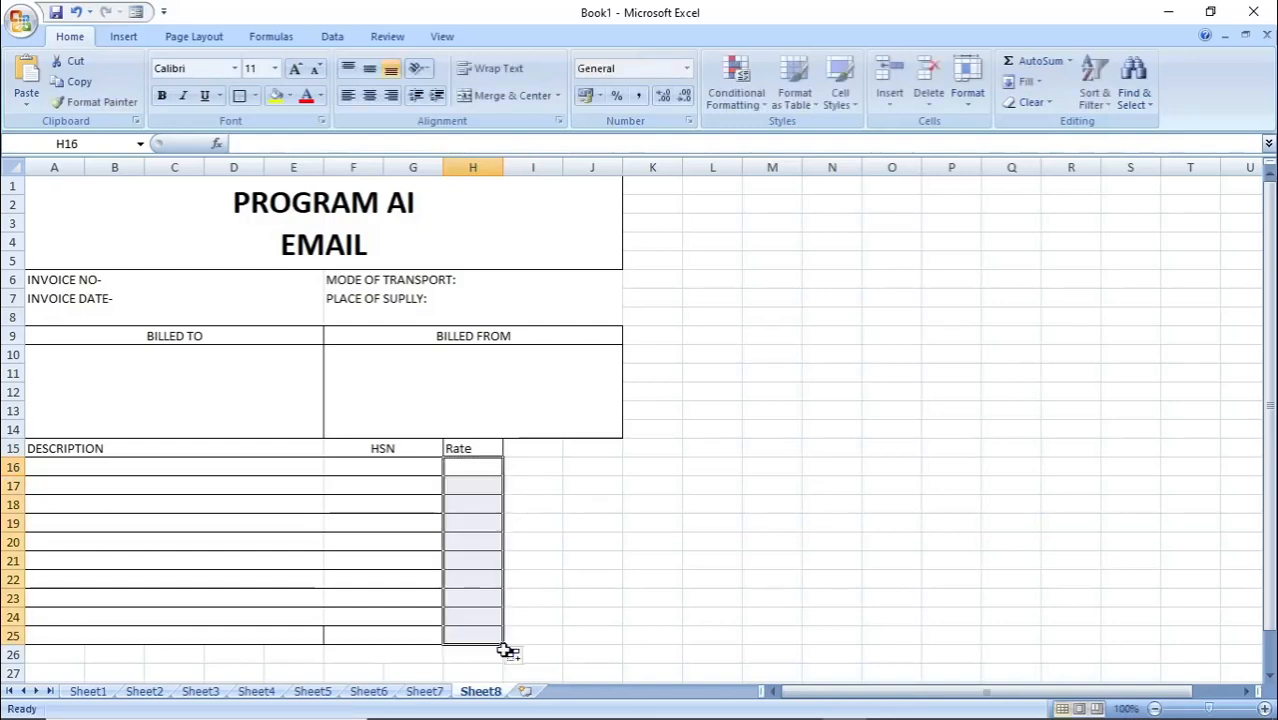
# Enter the column heading qty in cell I15
pyautogui.click(549, 452)
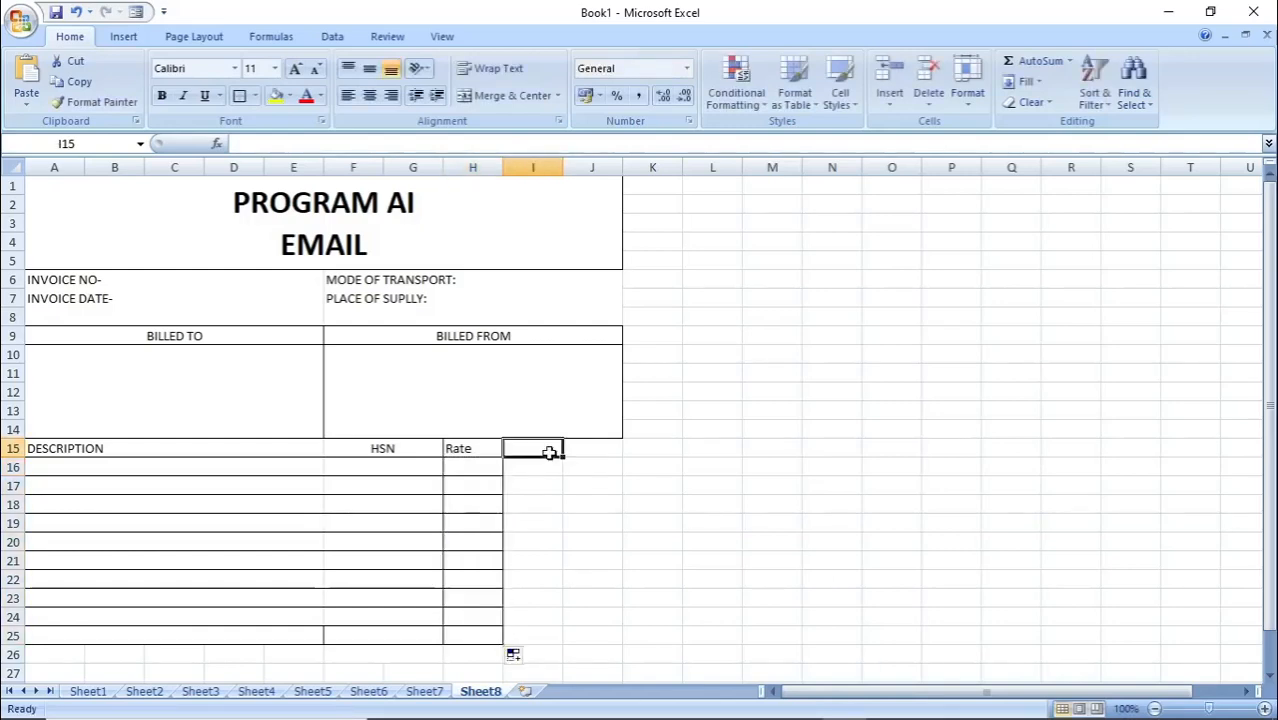
pyautogui.write('q')
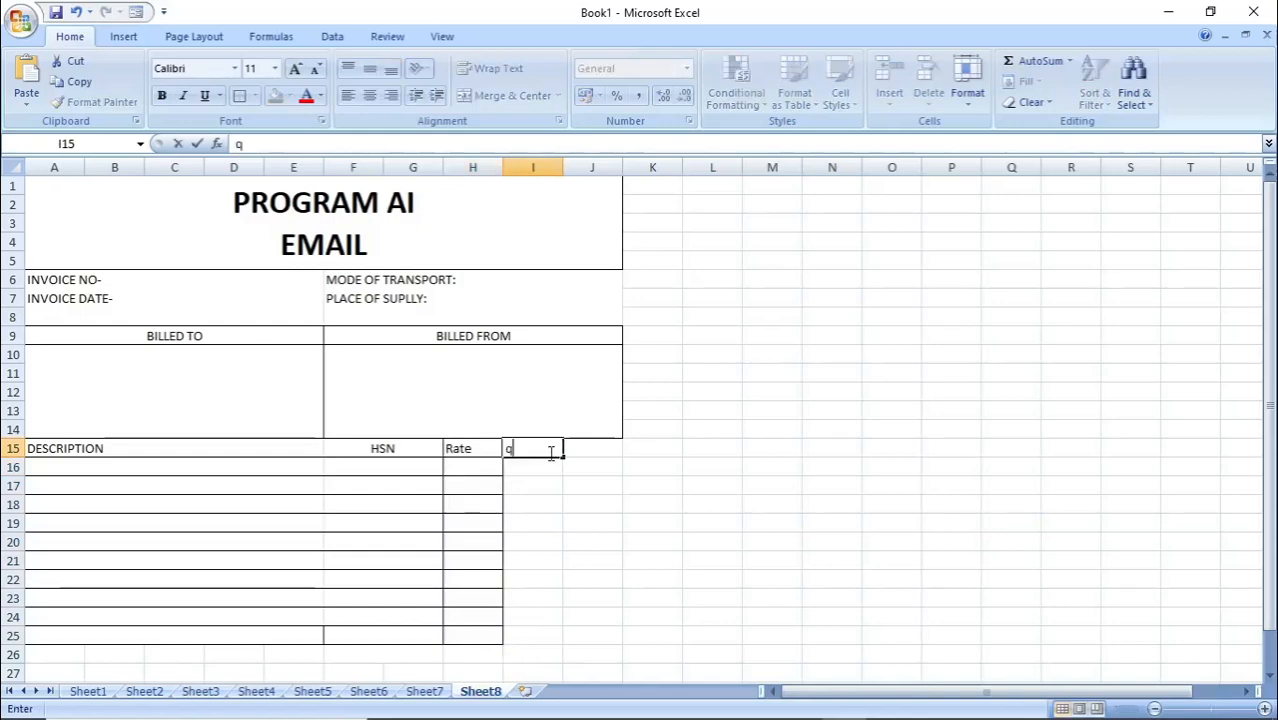
pyautogui.write('ty')
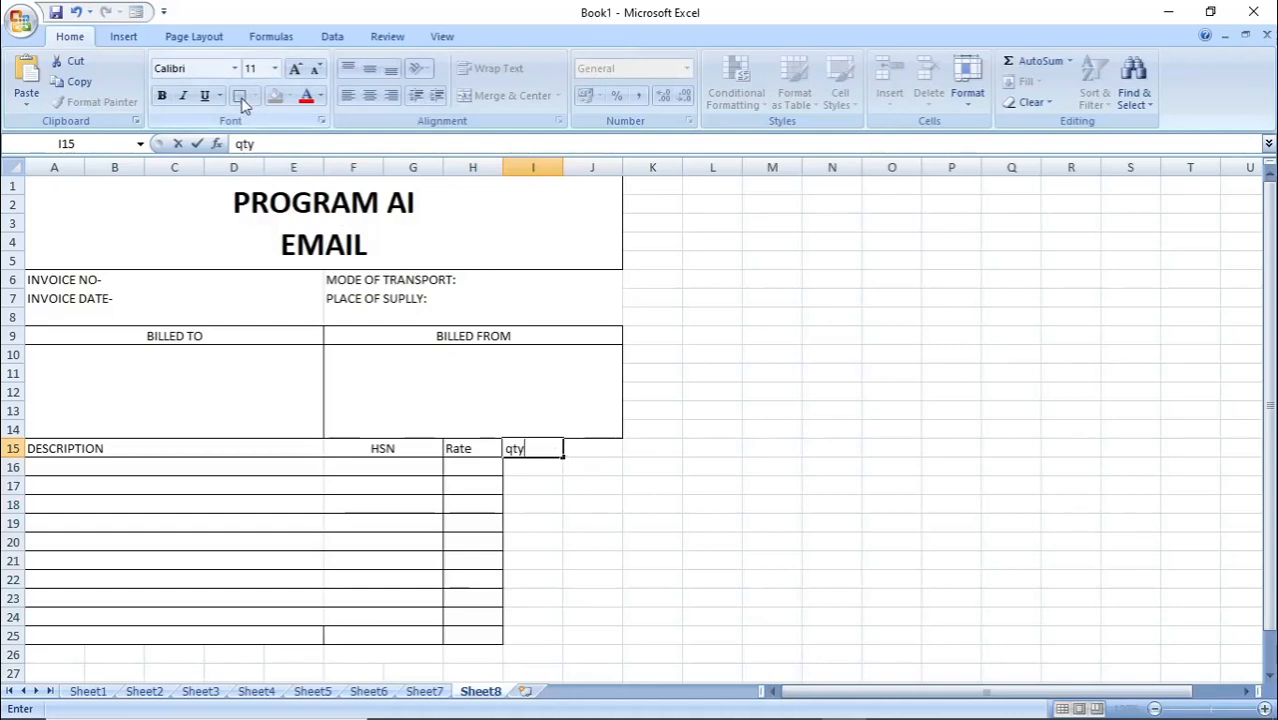
pyautogui.click(573, 484)
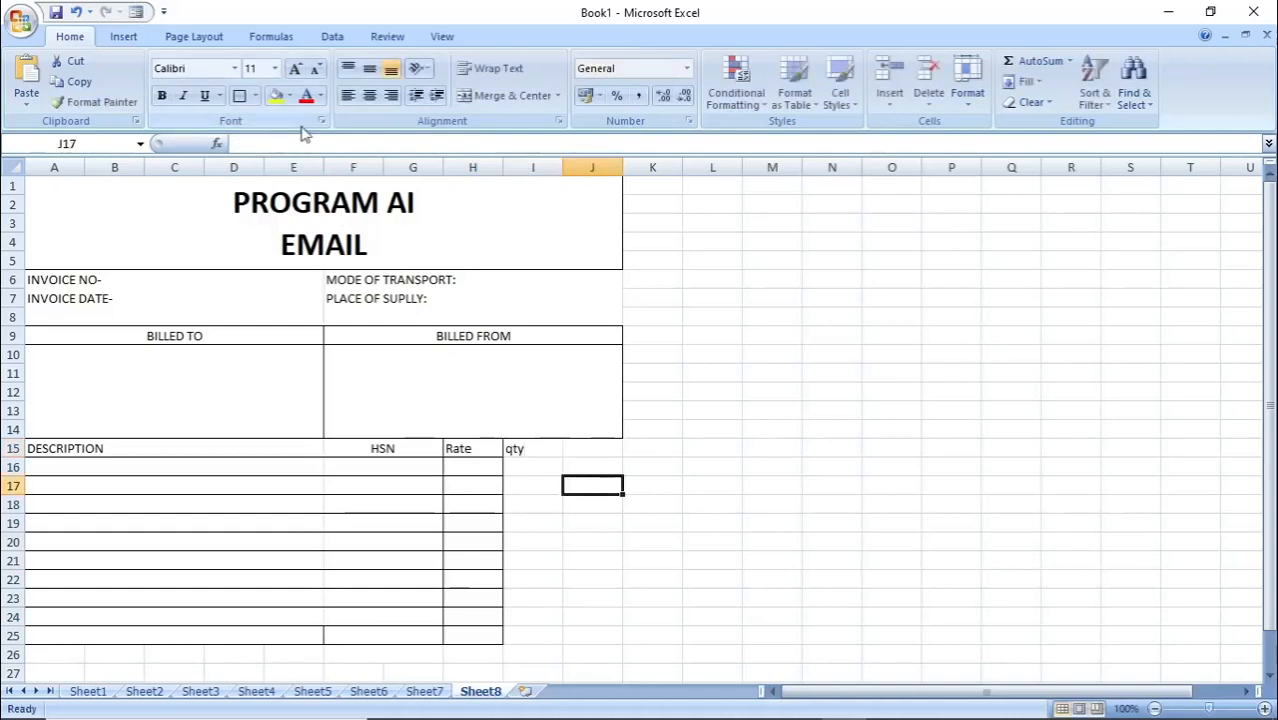
# Put an outside border on the qty heading cell I15 and fill it down to row 25
pyautogui.click(526, 449)
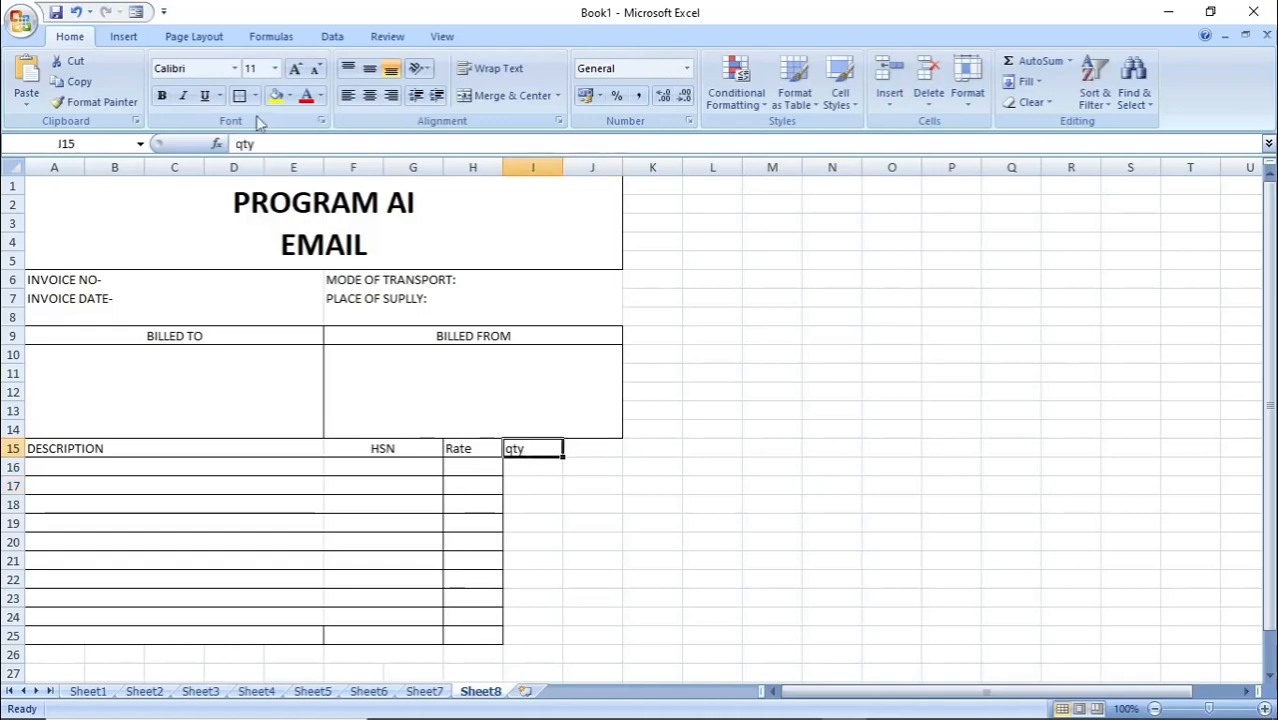
pyautogui.click(243, 93)
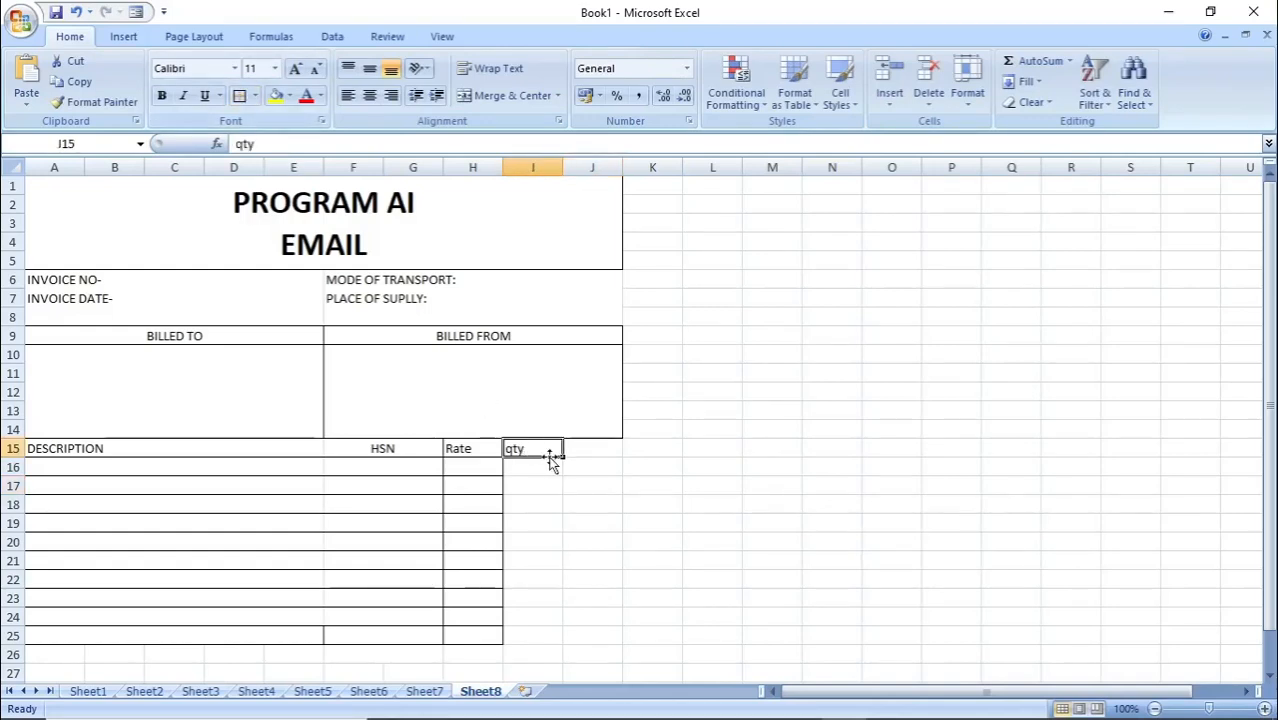
pyautogui.moveTo(560, 455); pyautogui.dragTo(571, 645)
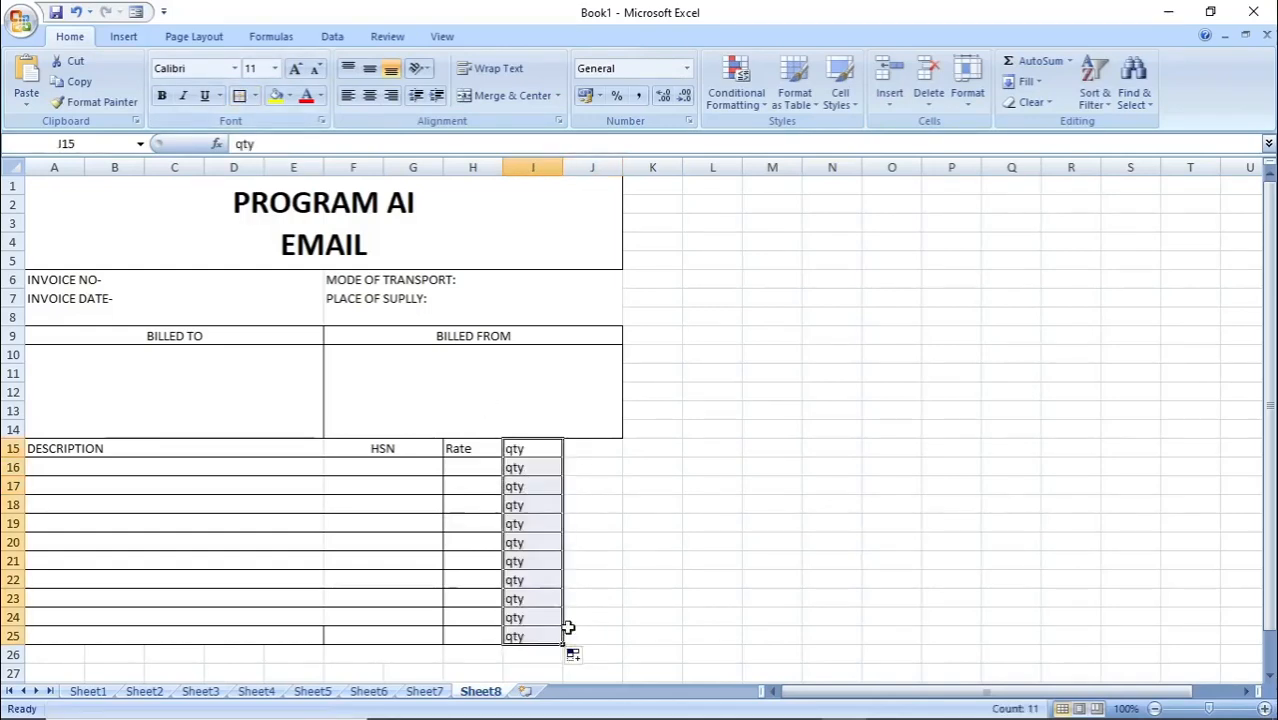
# Clear the repeated qty text by emptying cell I16 and filling the bordered blank down to row 25
pyautogui.click(531, 468)
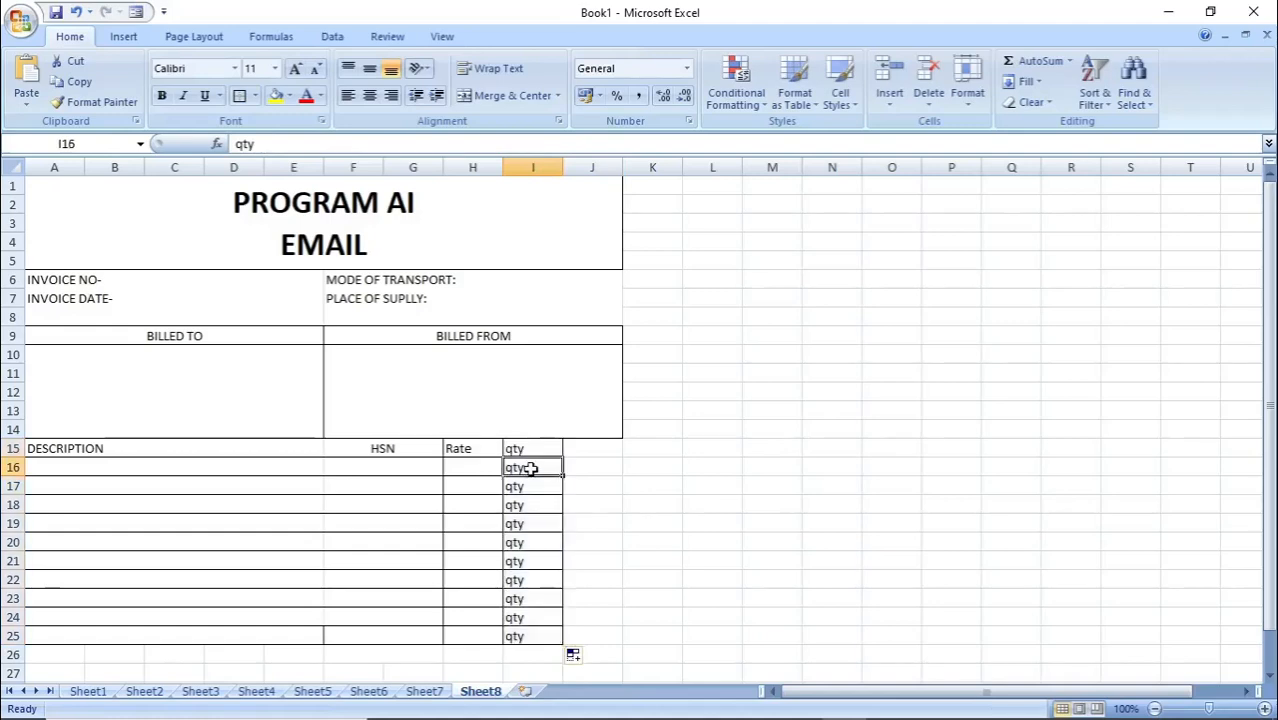
pyautogui.press('BackSpace')
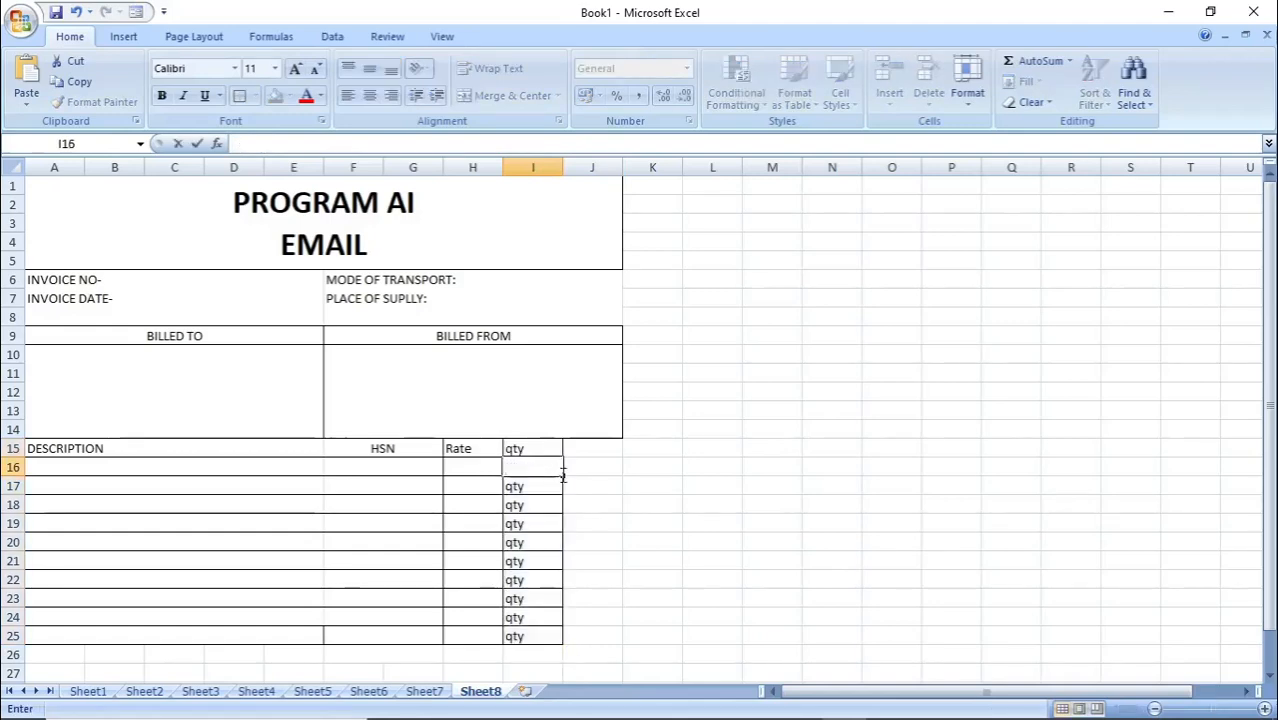
pyautogui.moveTo(564, 475); pyautogui.dragTo(571, 645)
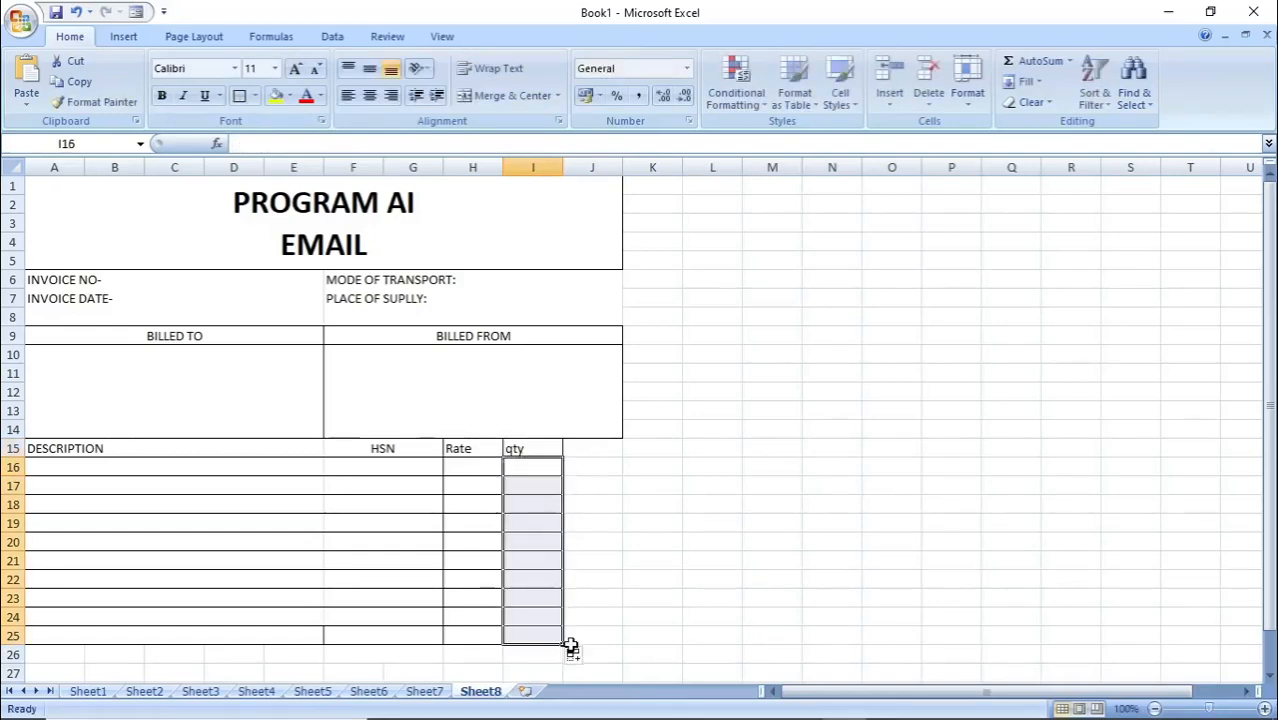
# Enter the column heading amt in cell J15
pyautogui.click(595, 448)
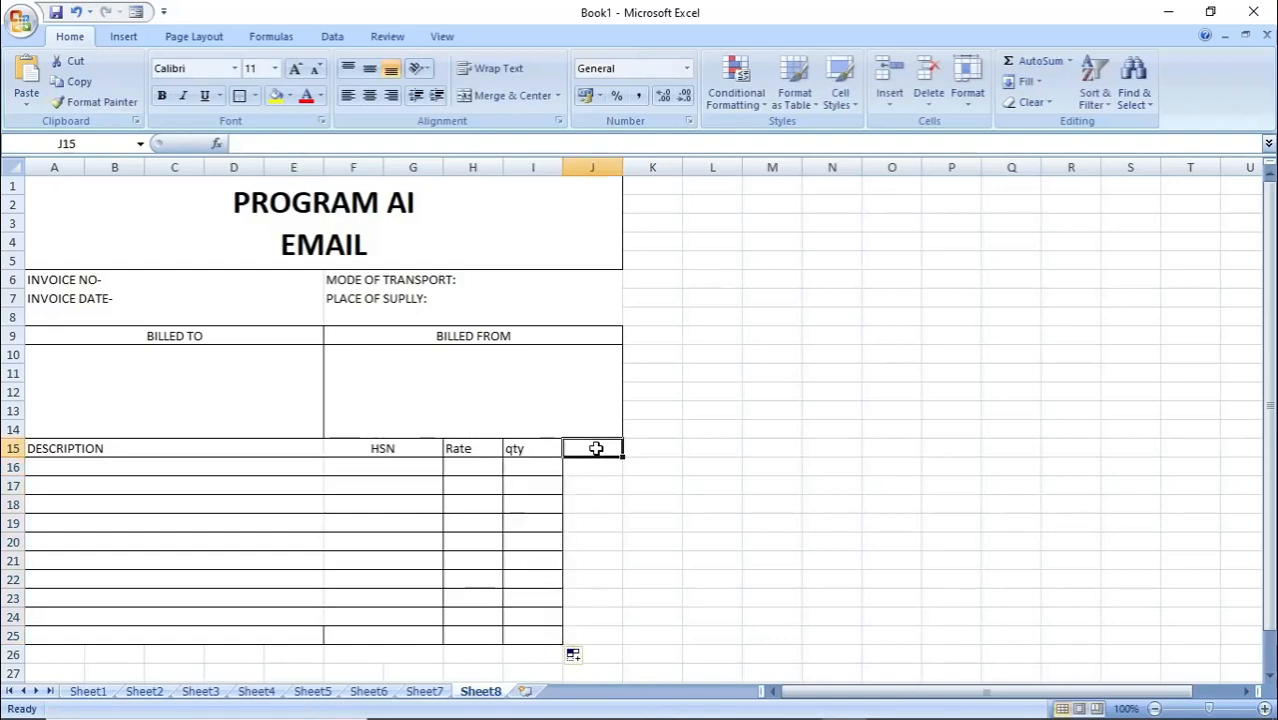
pyautogui.write('amt')
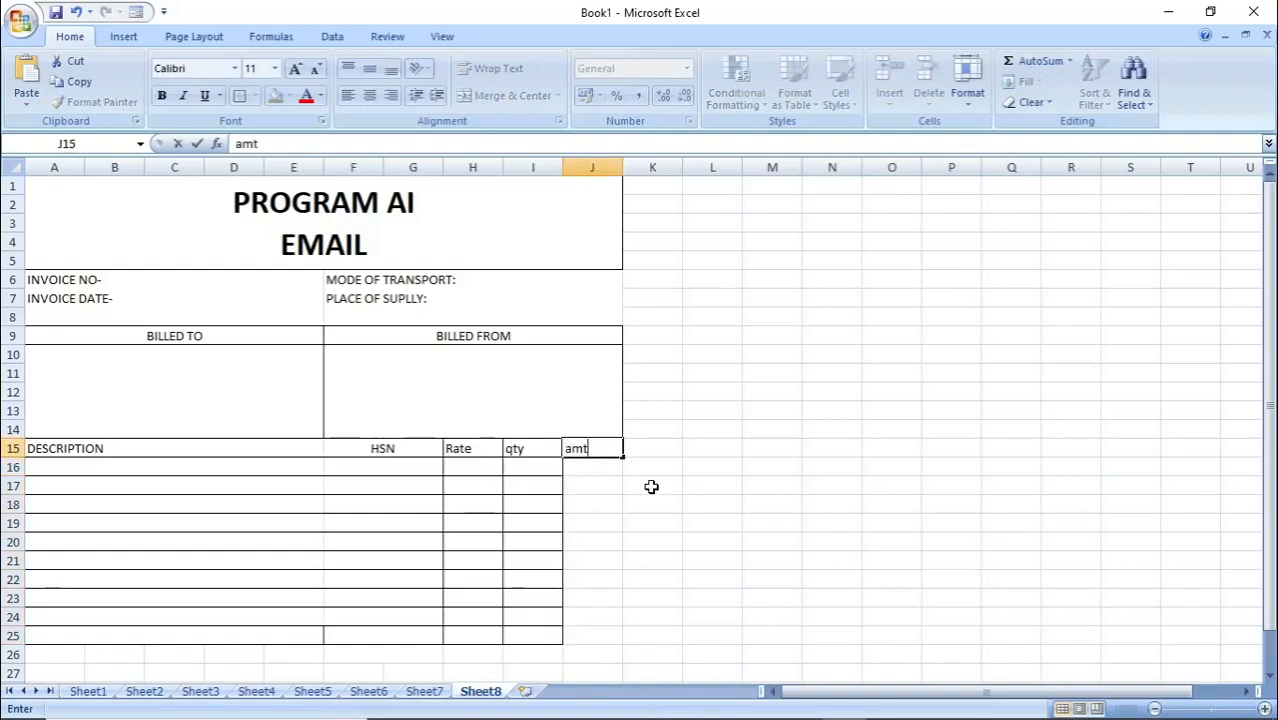
pyautogui.click(651, 485)
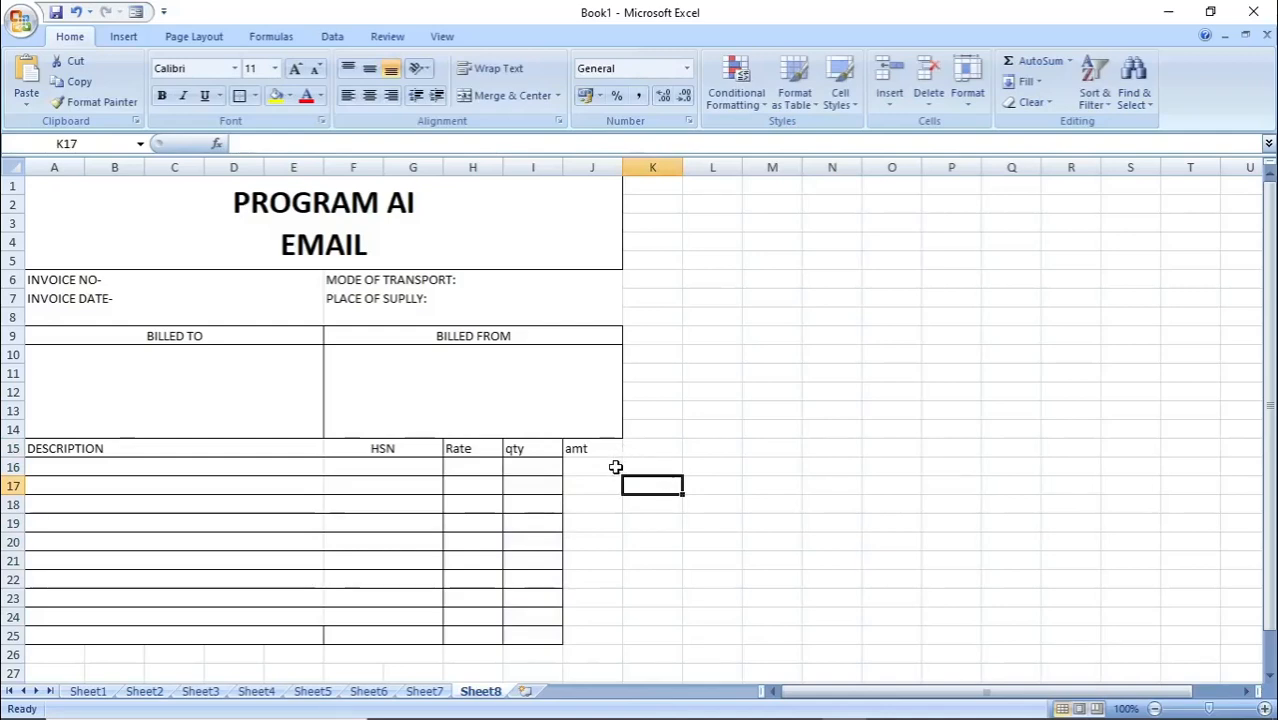
# Put outside borders on cells J15 and J16, and fill the blank bordered J16 down to row 25
pyautogui.click(613, 464)
pyautogui.click(611, 451)
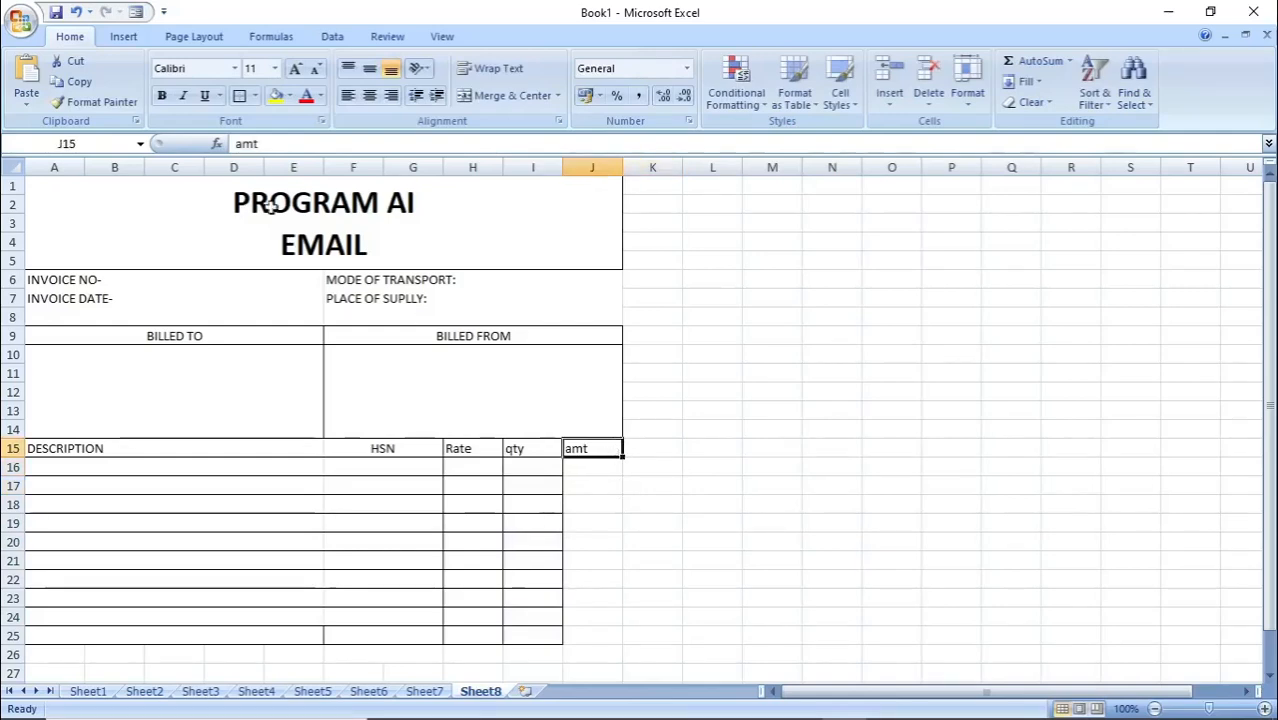
pyautogui.click(595, 468)
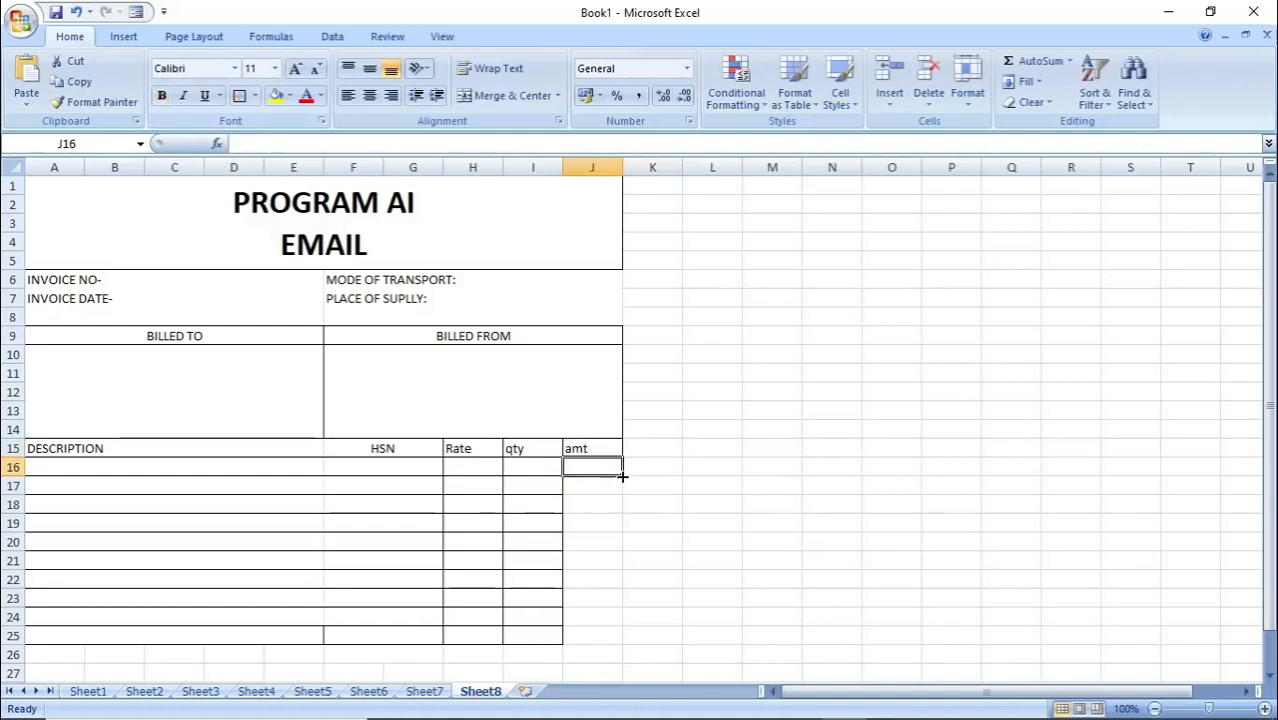
pyautogui.moveTo(622, 477); pyautogui.dragTo(625, 606)
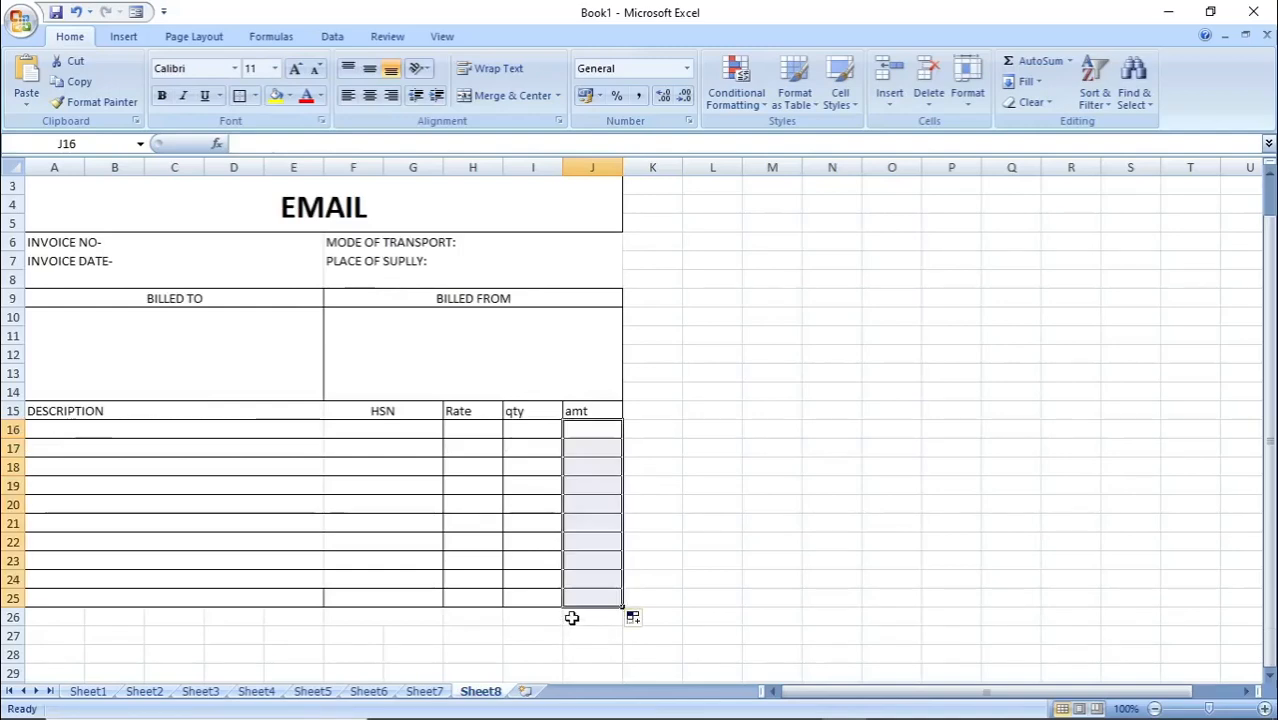
# Put an outside border on each of the cells I26 and J26 below the item table
pyautogui.moveTo(534, 614)
pyautogui.mouseDown()
pyautogui.moveTo(542, 626)
pyautogui.moveTo(570, 620)
pyautogui.moveTo(545, 618)
pyautogui.mouseUp()
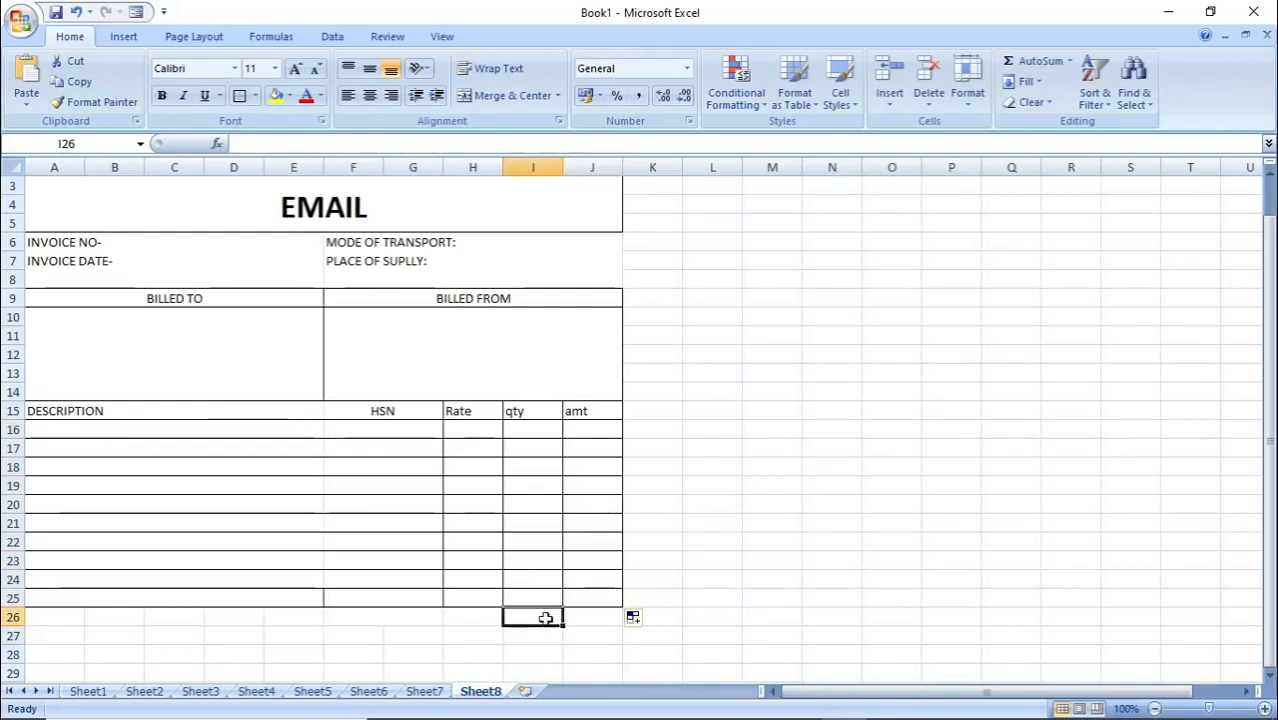
pyautogui.click(245, 97)
pyautogui.click(575, 616)
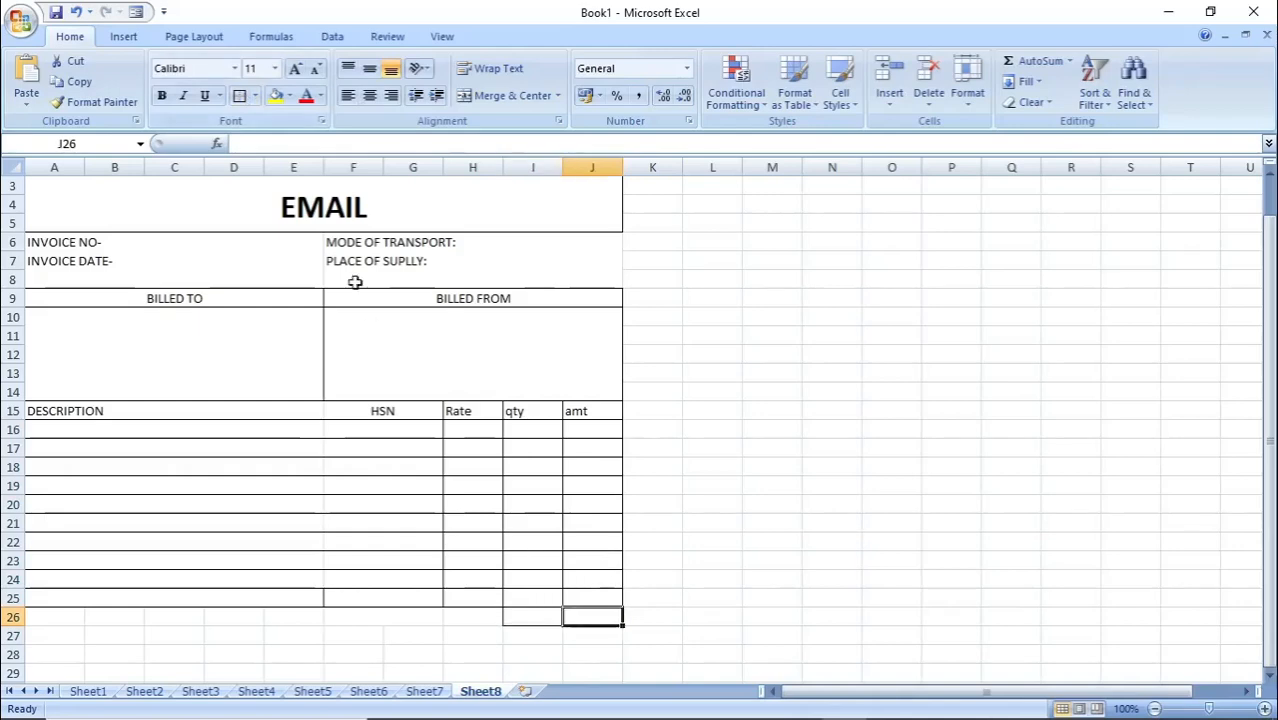
pyautogui.click(241, 96)
# Enter the label tax in merged cell F26 to G26 and the label net in cell I26
pyautogui.click(414, 617)
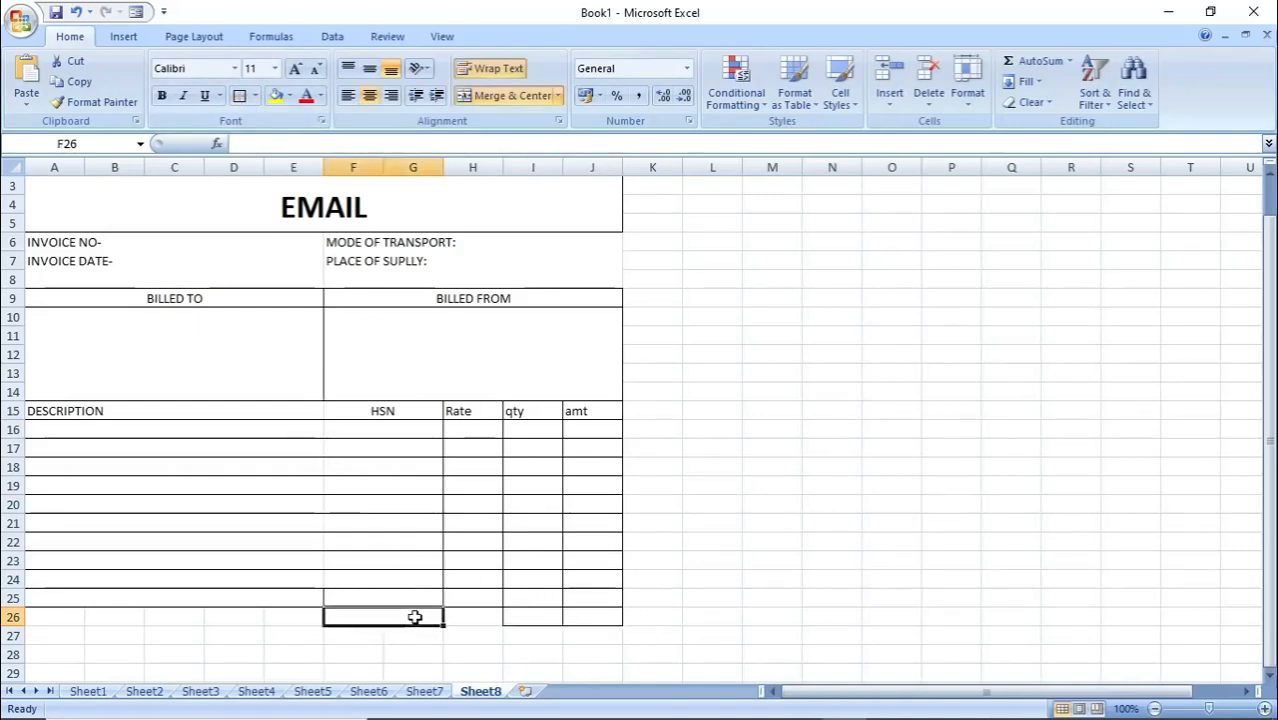
pyautogui.write('tax')
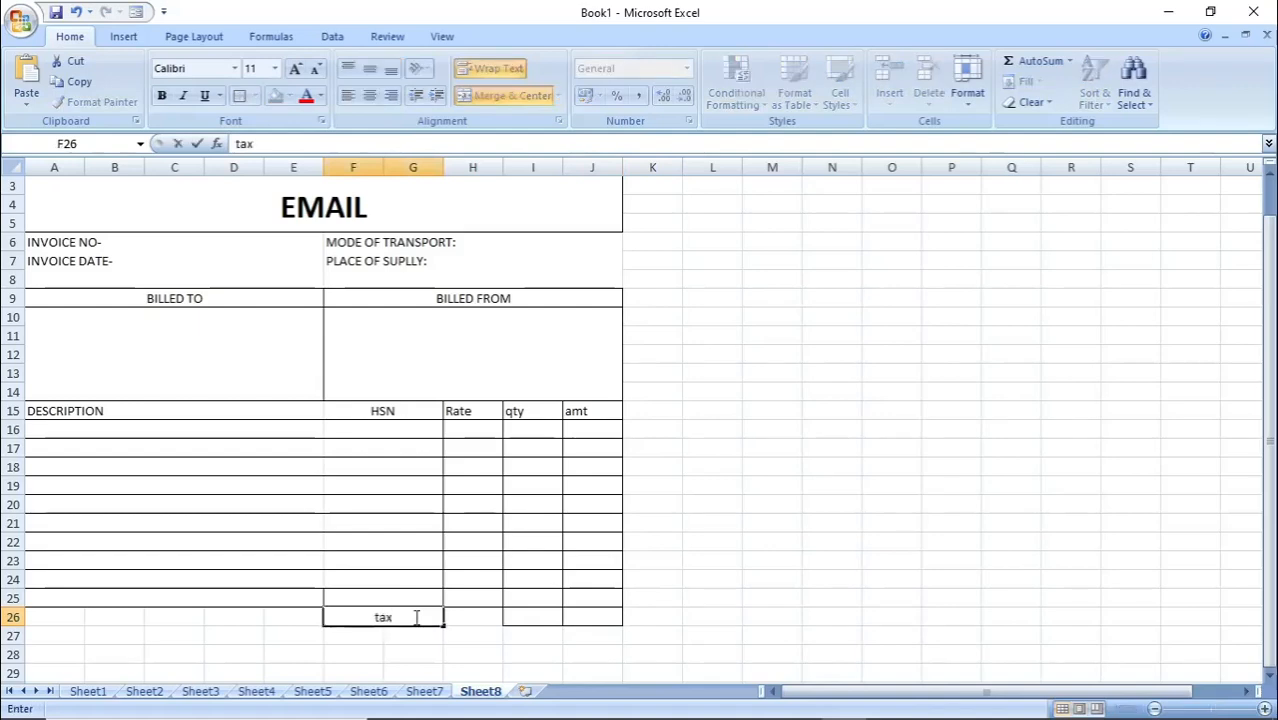
pyautogui.click(476, 617)
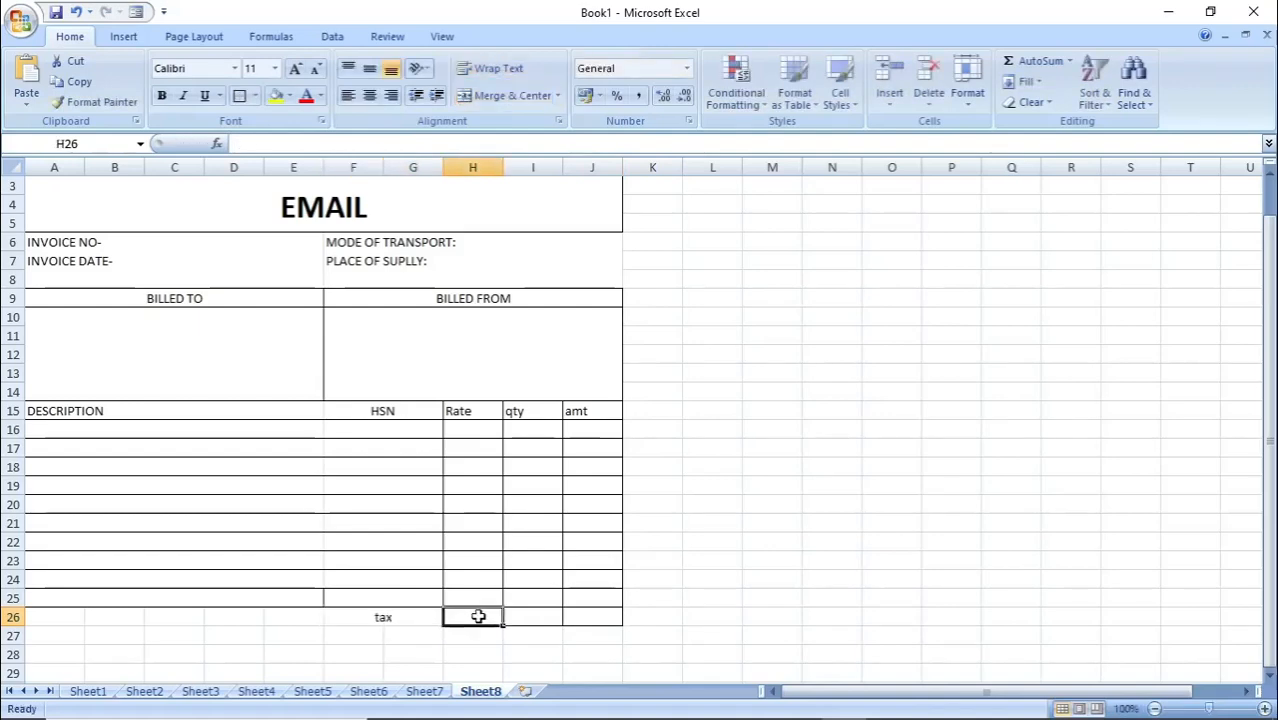
pyautogui.click(544, 617)
pyautogui.write('net')
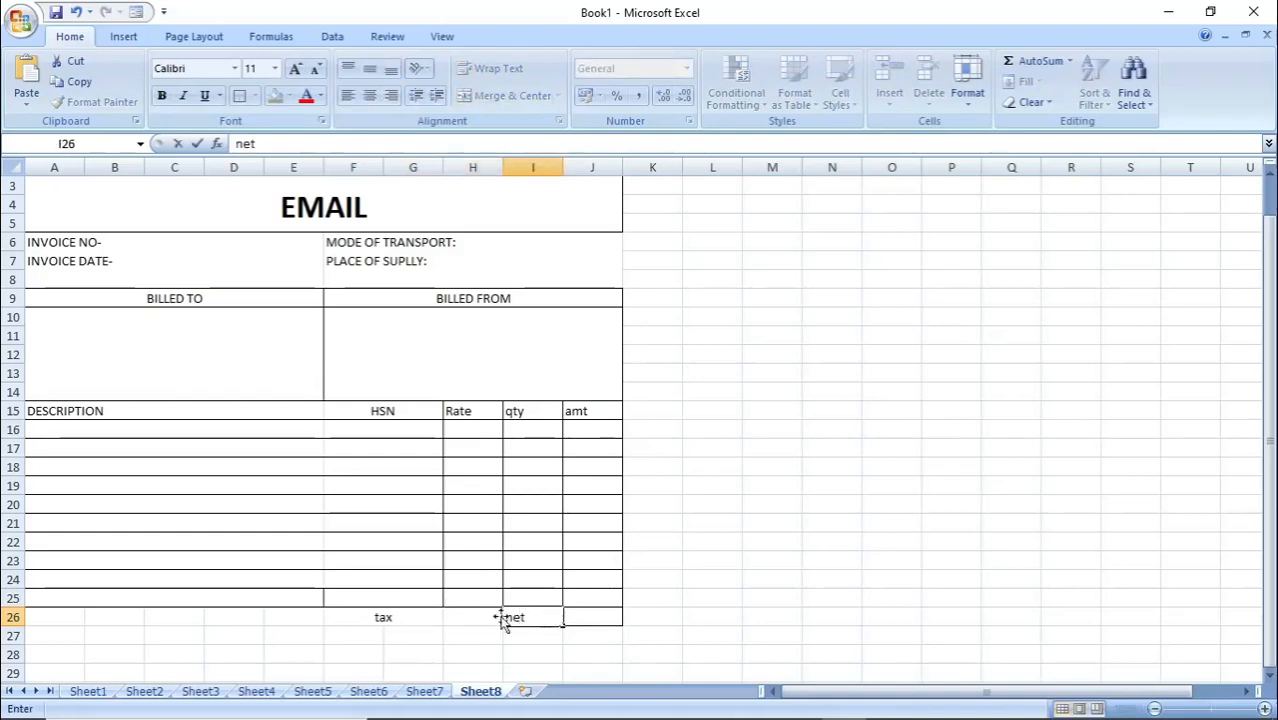
# Put outside borders on cell H26 and on the merged tax cell F26 to G26
pyautogui.click(465, 617)
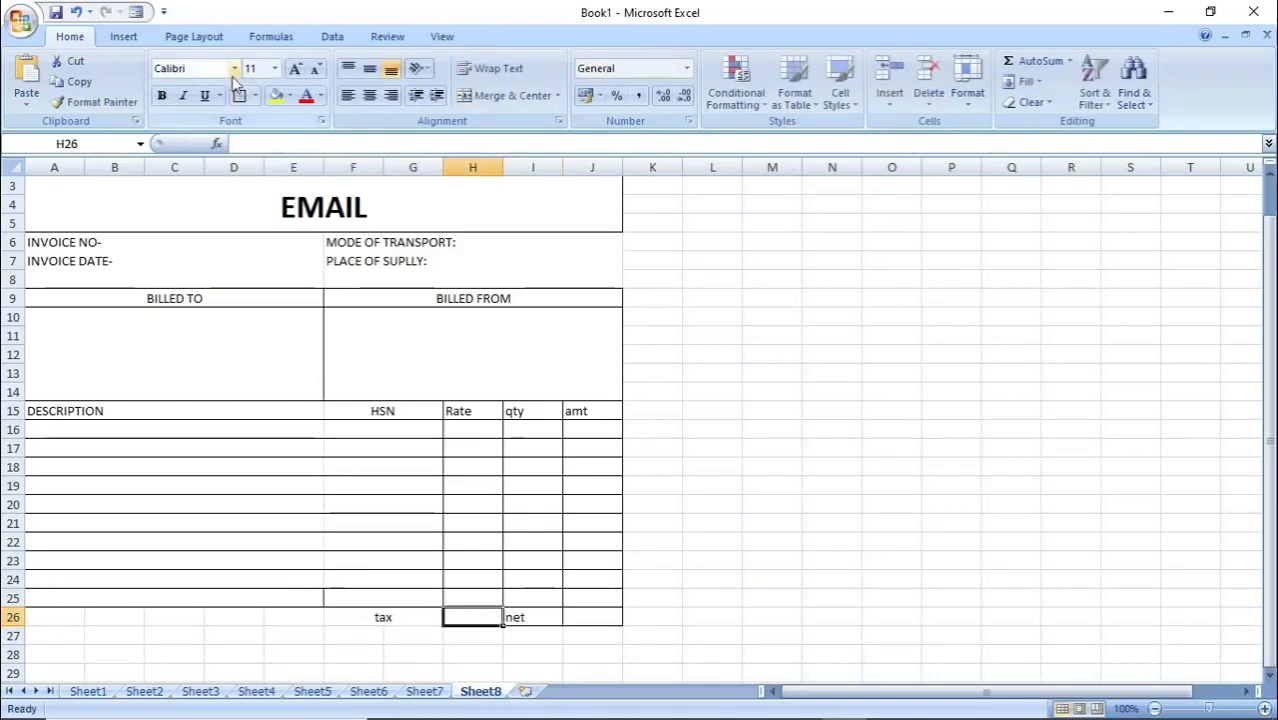
pyautogui.click(418, 617)
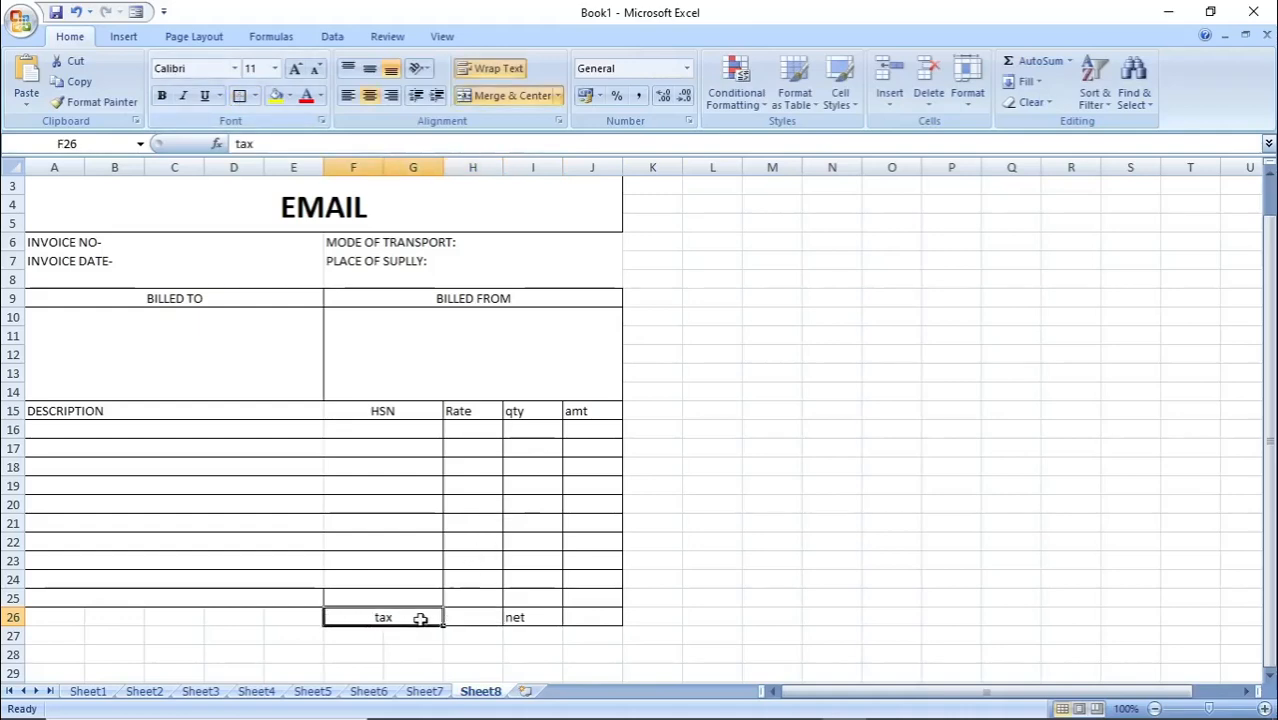
pyautogui.click(241, 99)
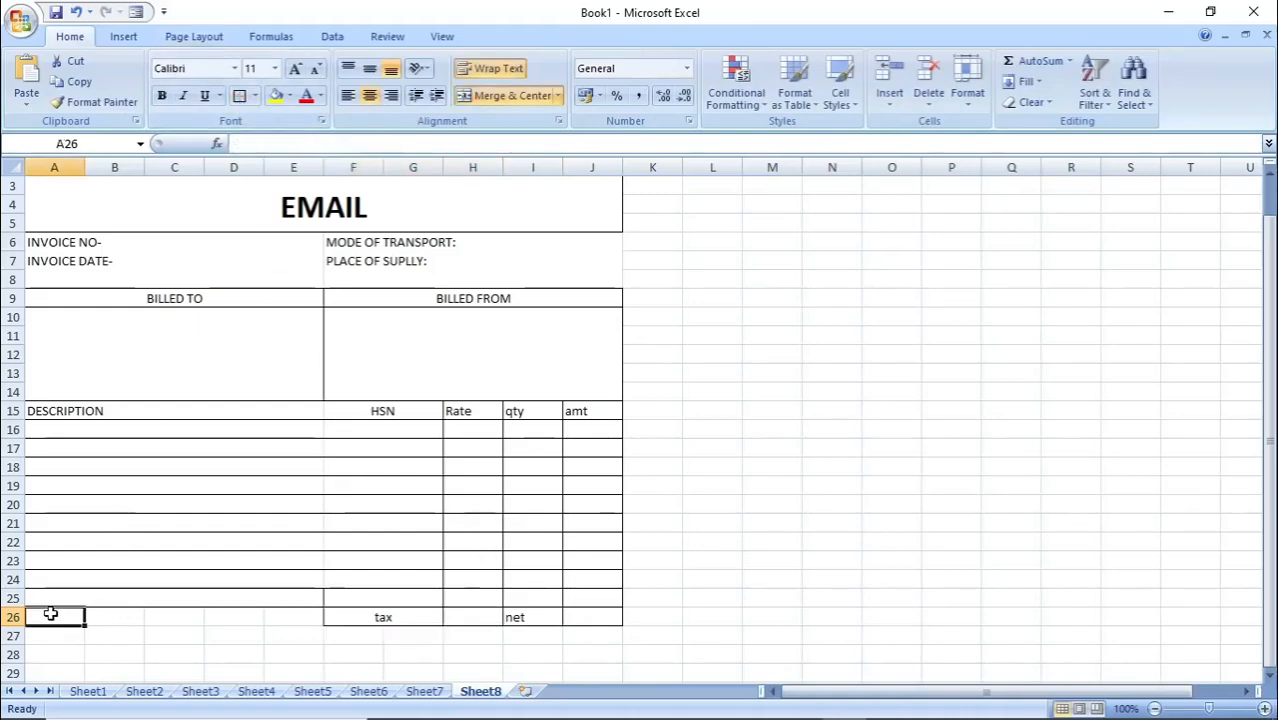
# Merge cells A26 to E27, turn on text wrapping and align the merged cell's content to the top and left
pyautogui.moveTo(48, 611); pyautogui.dragTo(286, 633)
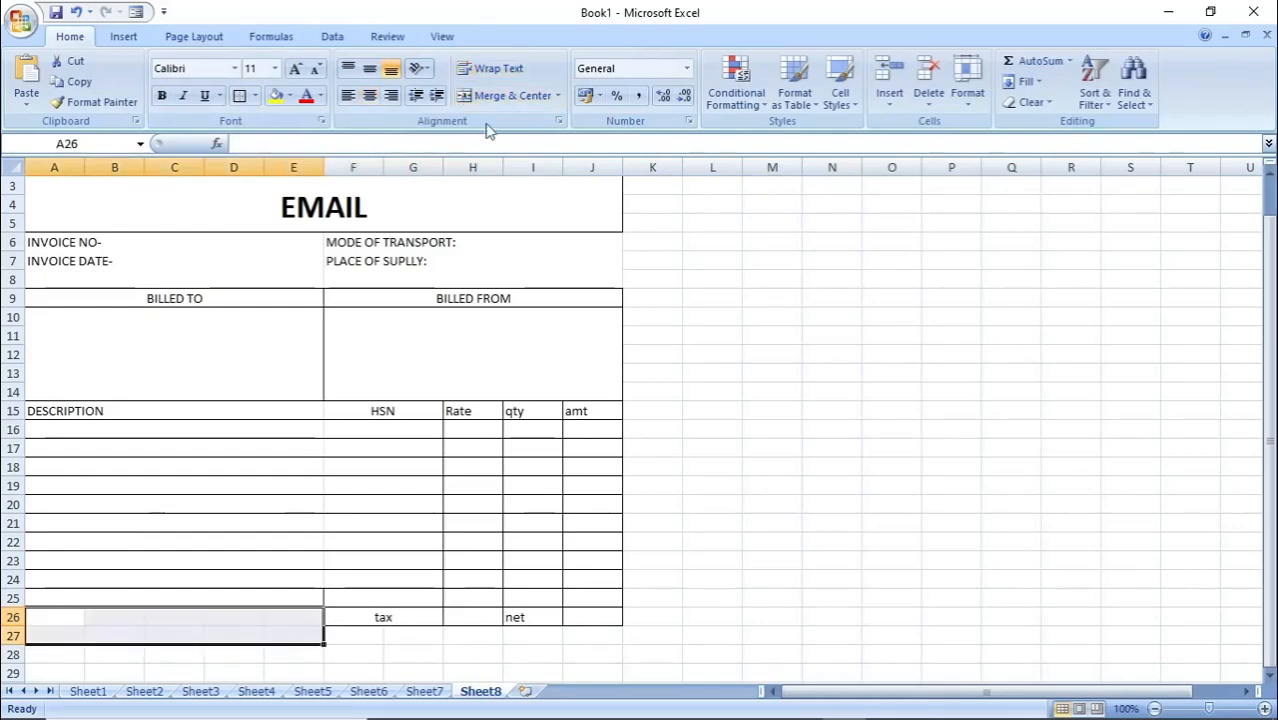
pyautogui.click(508, 96)
pyautogui.click(490, 68)
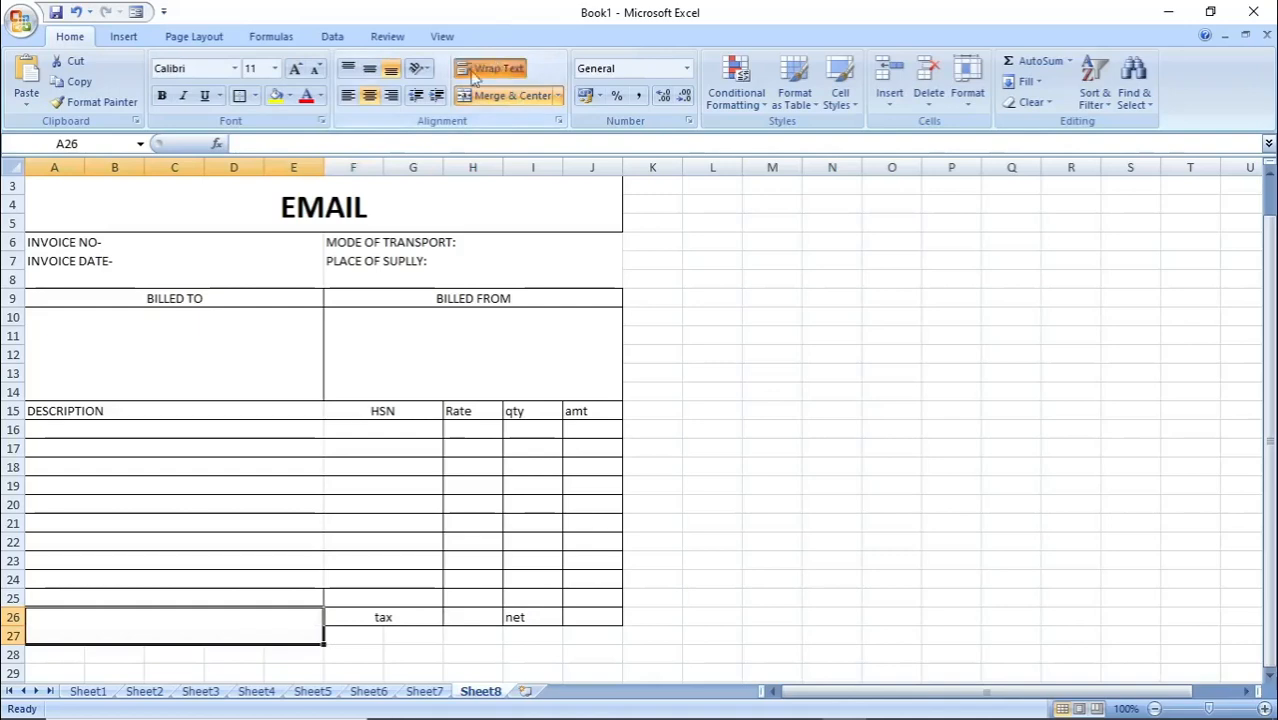
pyautogui.click(347, 95)
pyautogui.click(347, 66)
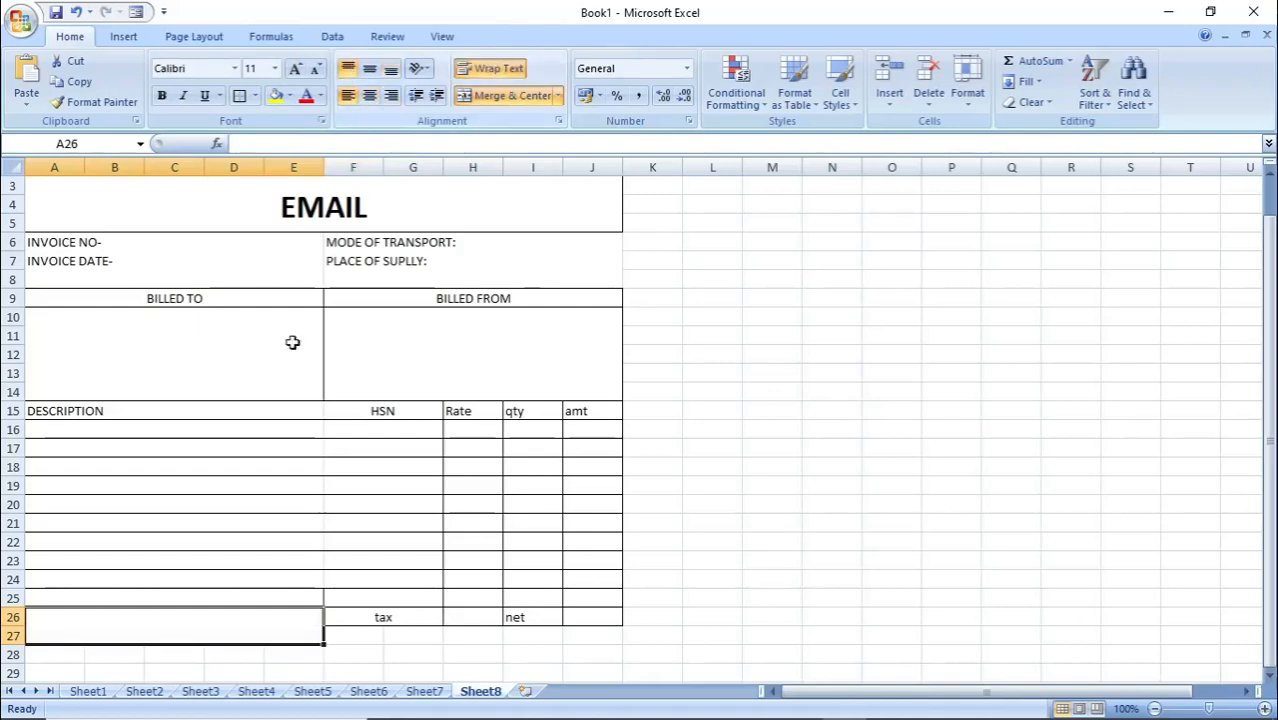
# Enter the label "amount in words:" in the merged cell A26 to E27
pyautogui.doubleClick(210, 625)
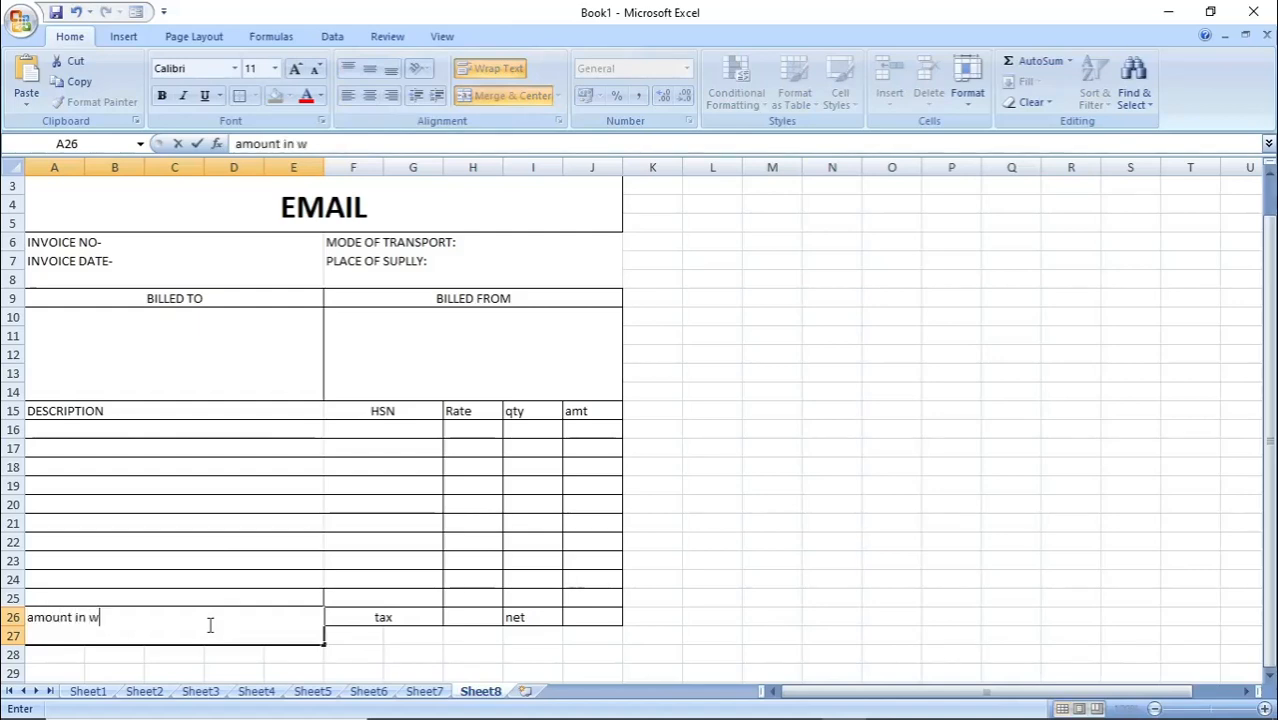
pyautogui.write('amount in words:')
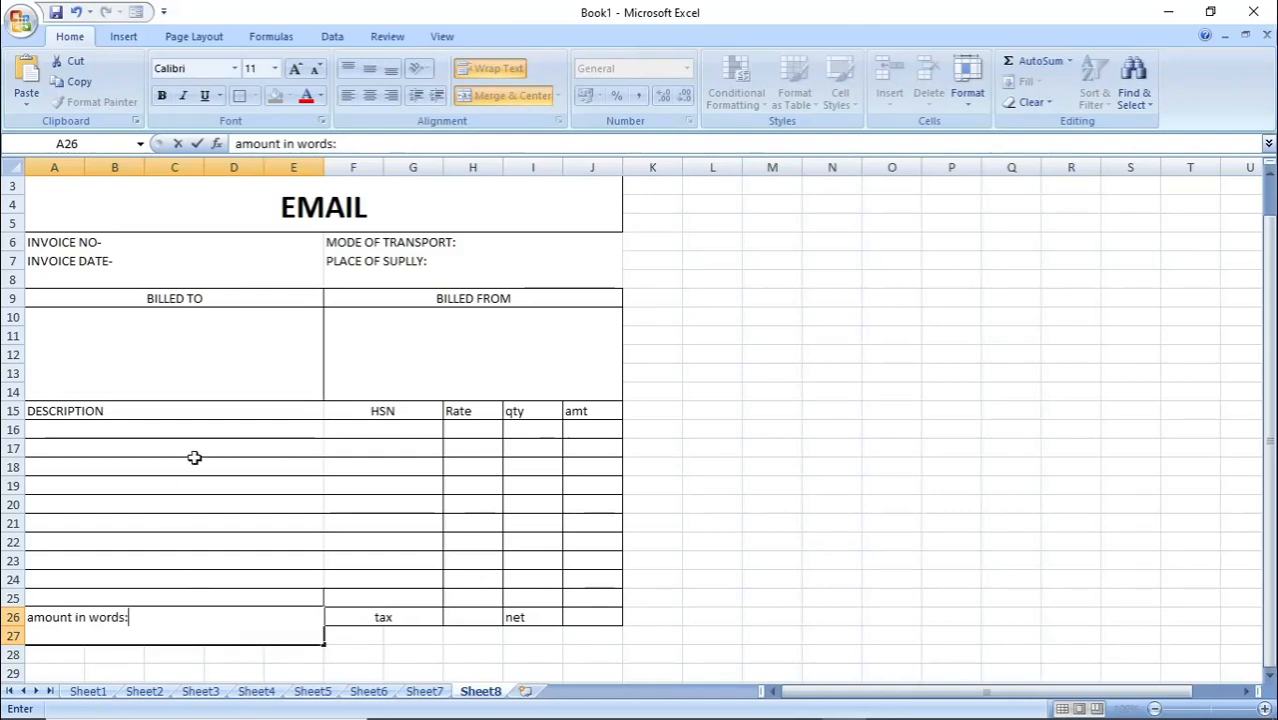
pyautogui.click(288, 436)
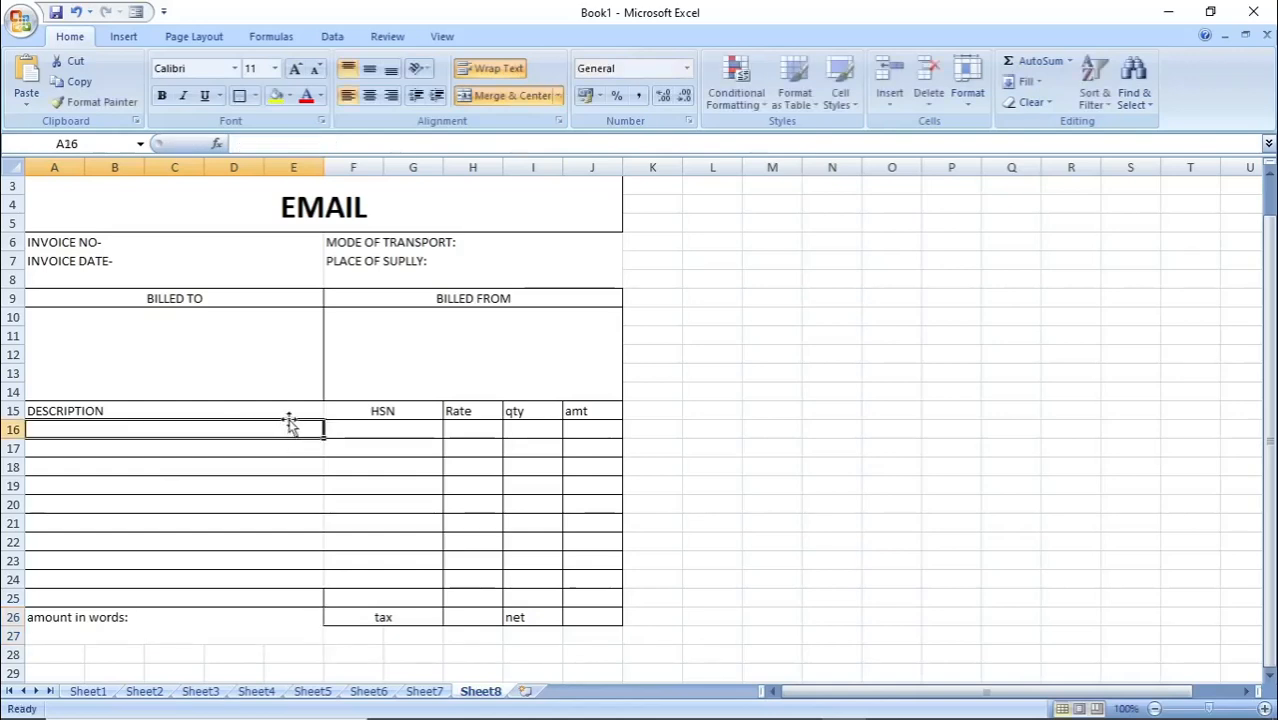
# Add a right border to the description column from row 15 through row 25
pyautogui.moveTo(287, 410); pyautogui.dragTo(291, 597)
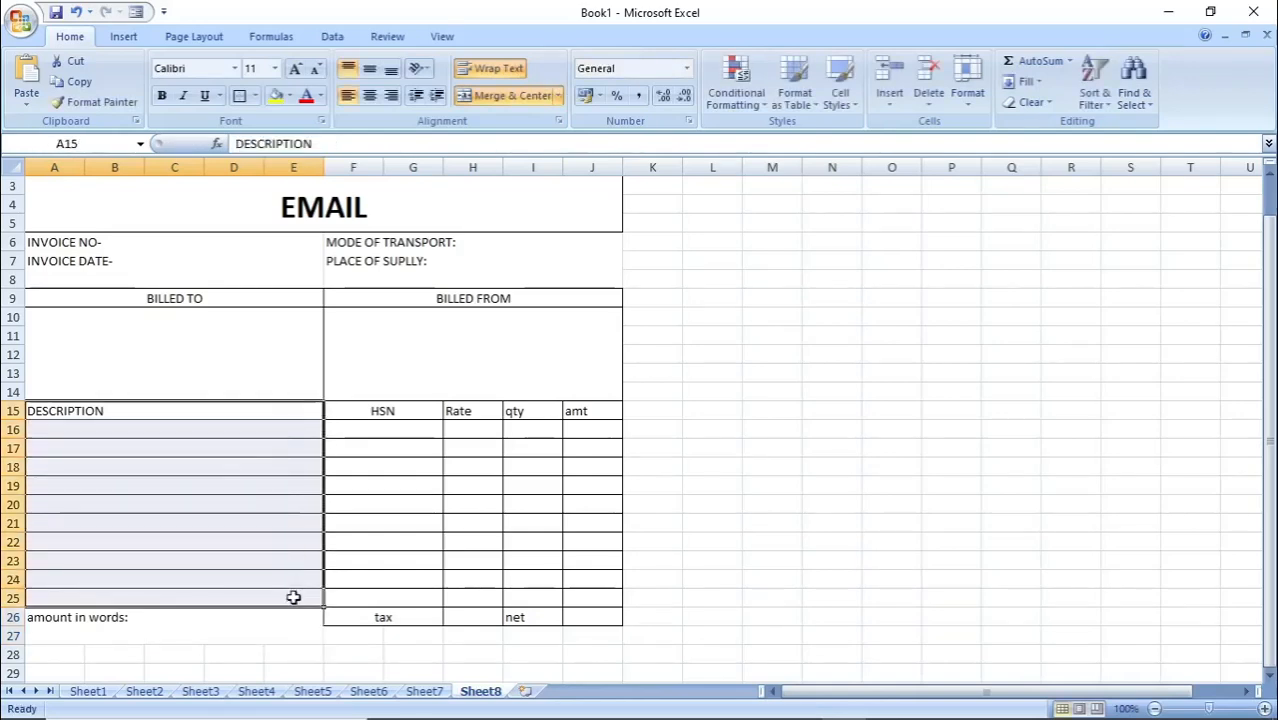
pyautogui.click(255, 96)
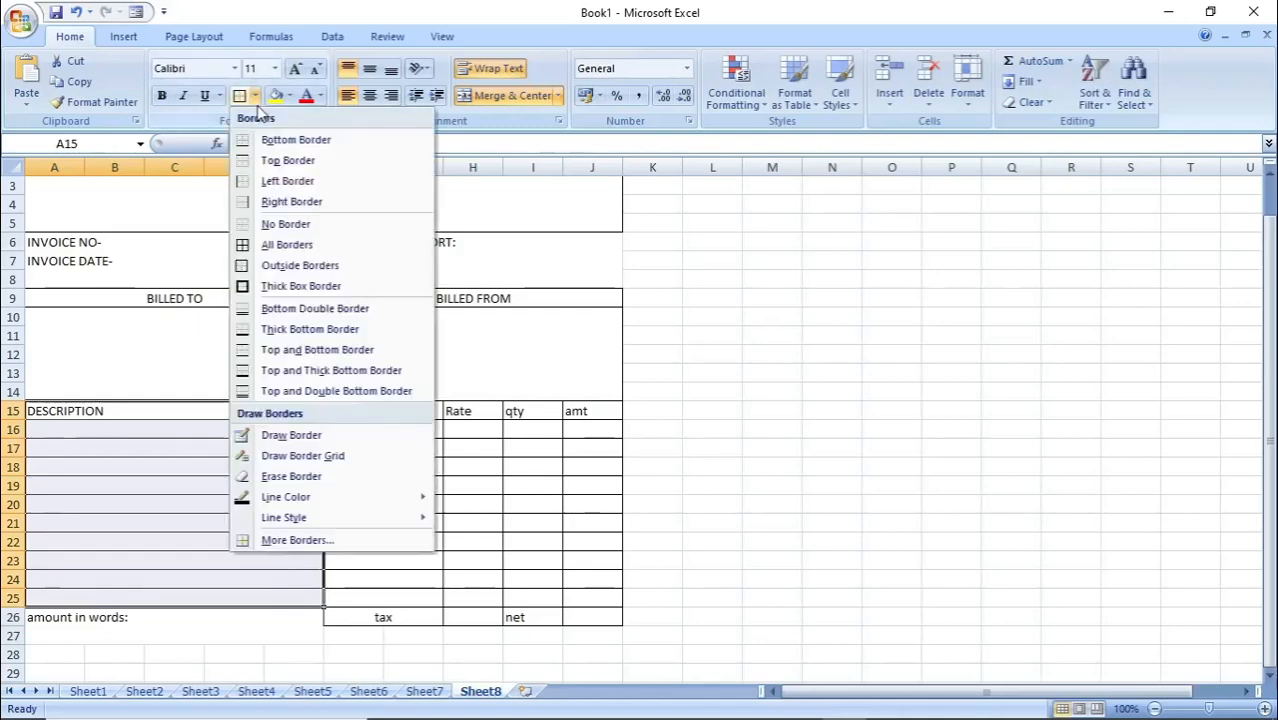
pyautogui.click(268, 202)
pyautogui.click(696, 519)
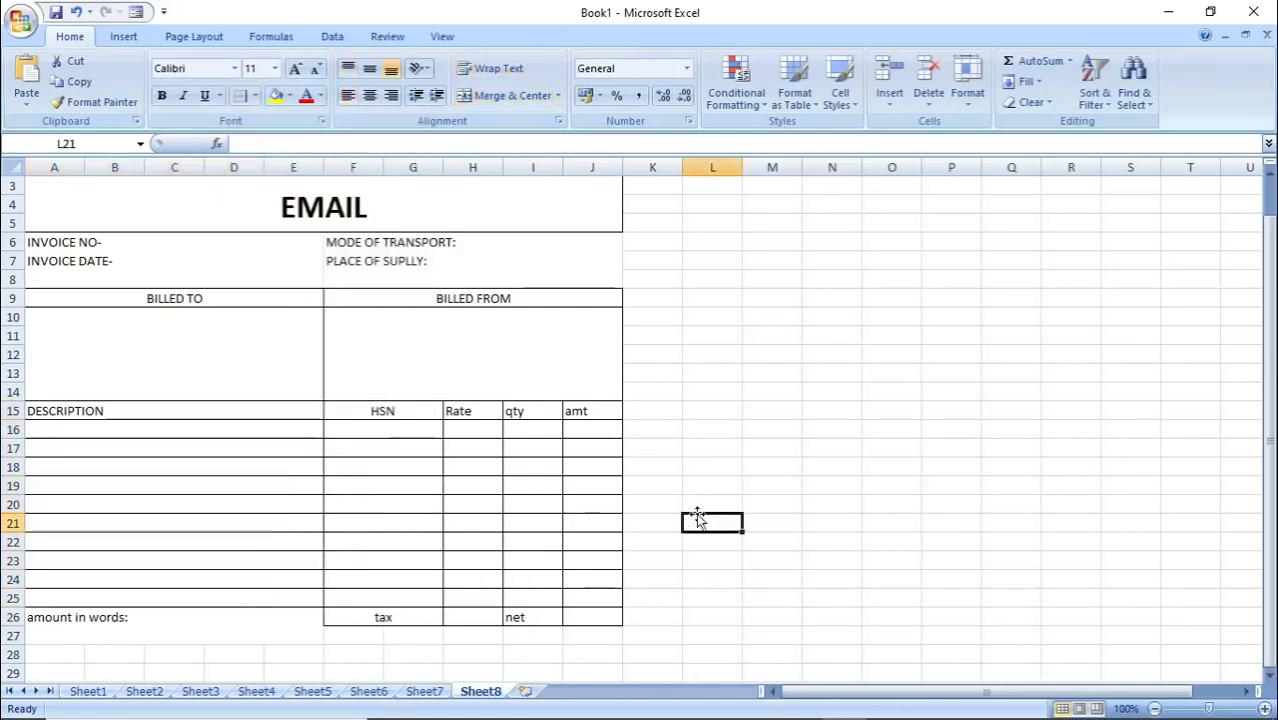
# Put an outside border around the merged amount in words cell
pyautogui.click(283, 619)
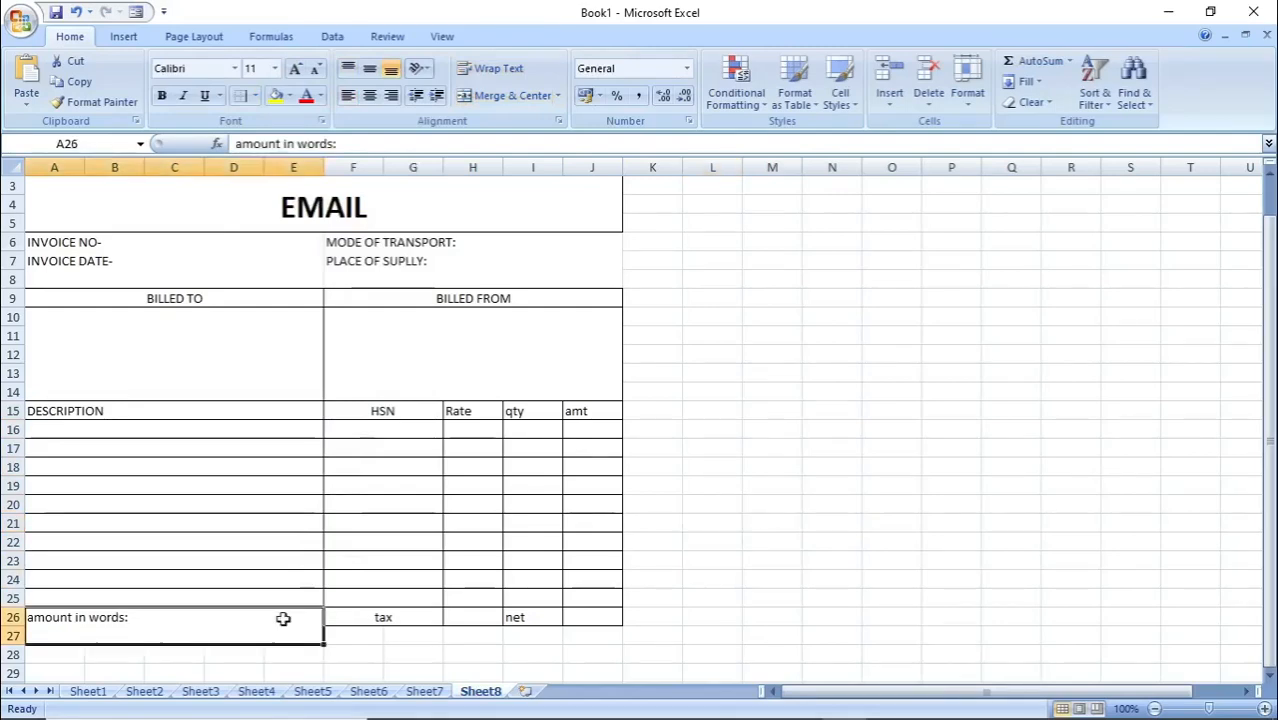
pyautogui.click(256, 96)
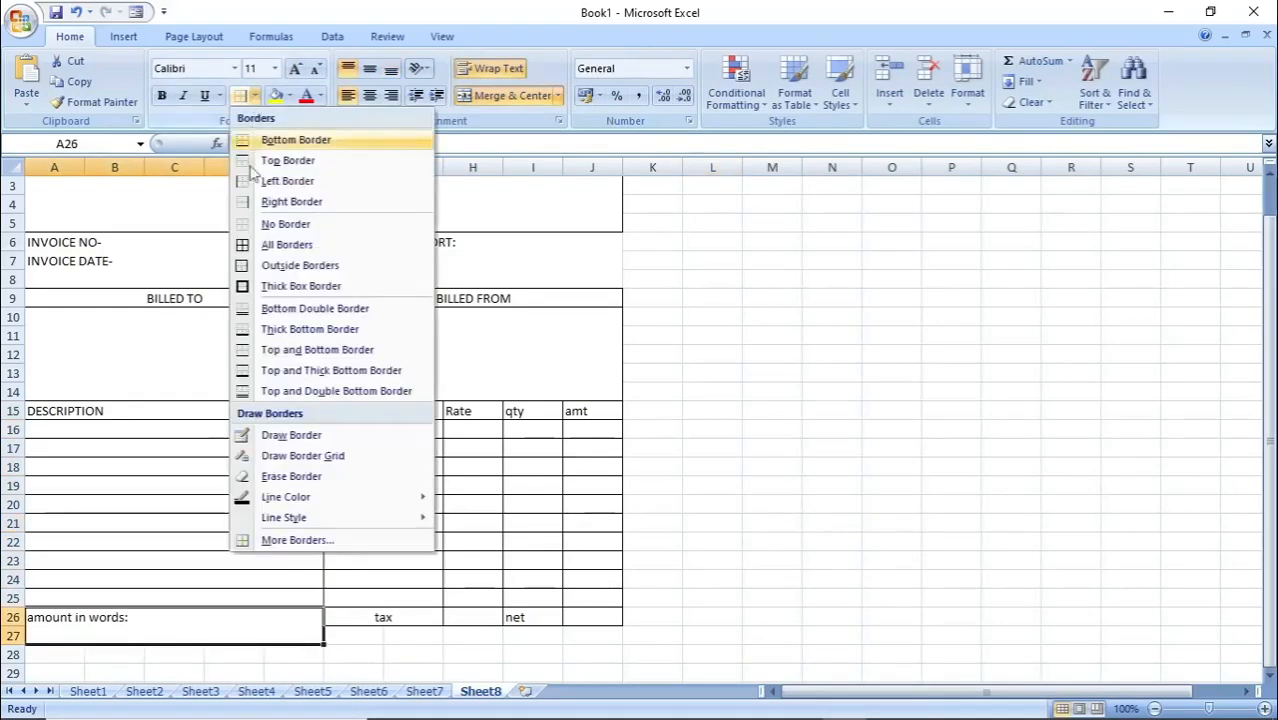
pyautogui.click(290, 265)
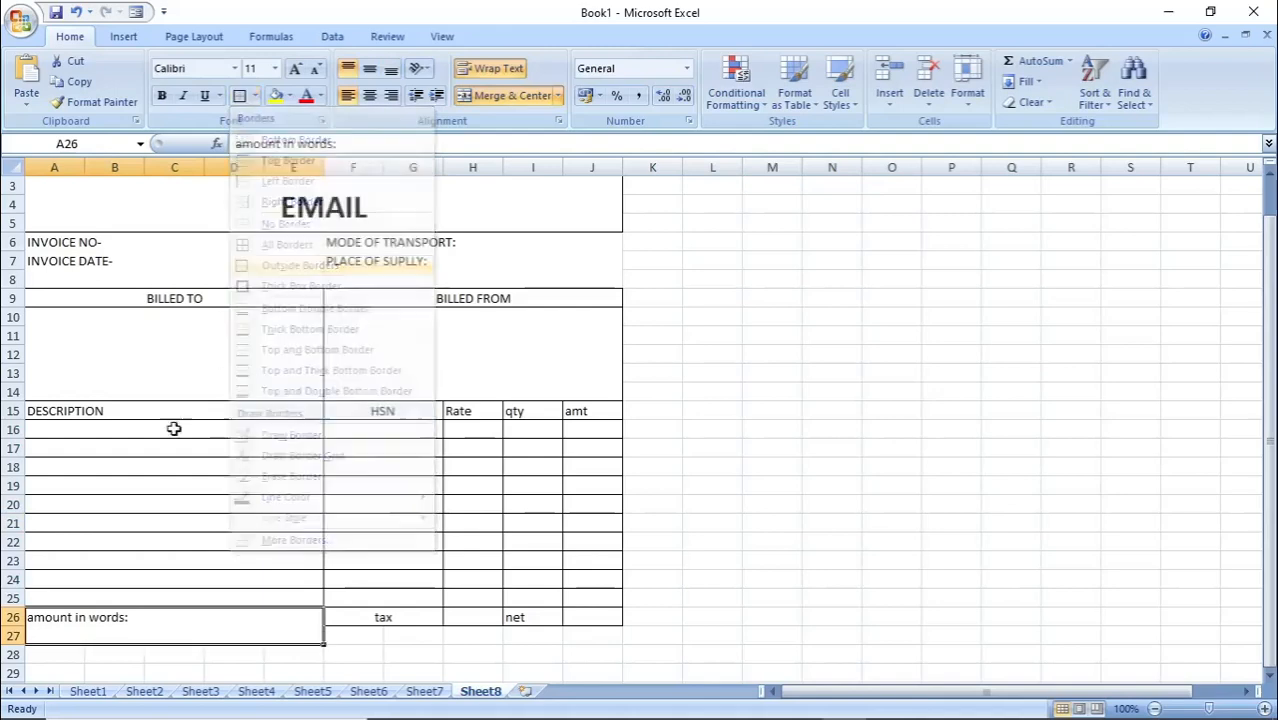
# Fill item row 16 with description pen, HSN 543, rate 5 and quantity 100
pyautogui.click(173, 428)
pyautogui.write('p')
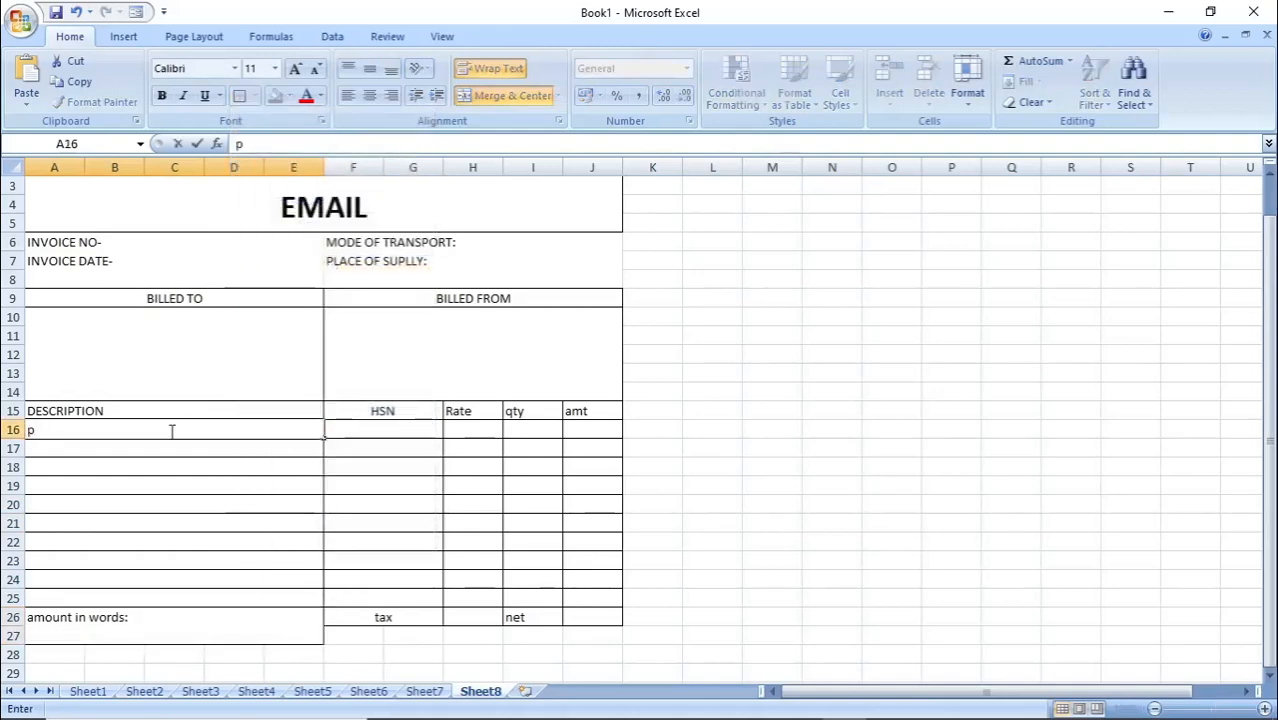
pyautogui.write('en')
pyautogui.press('Tab')
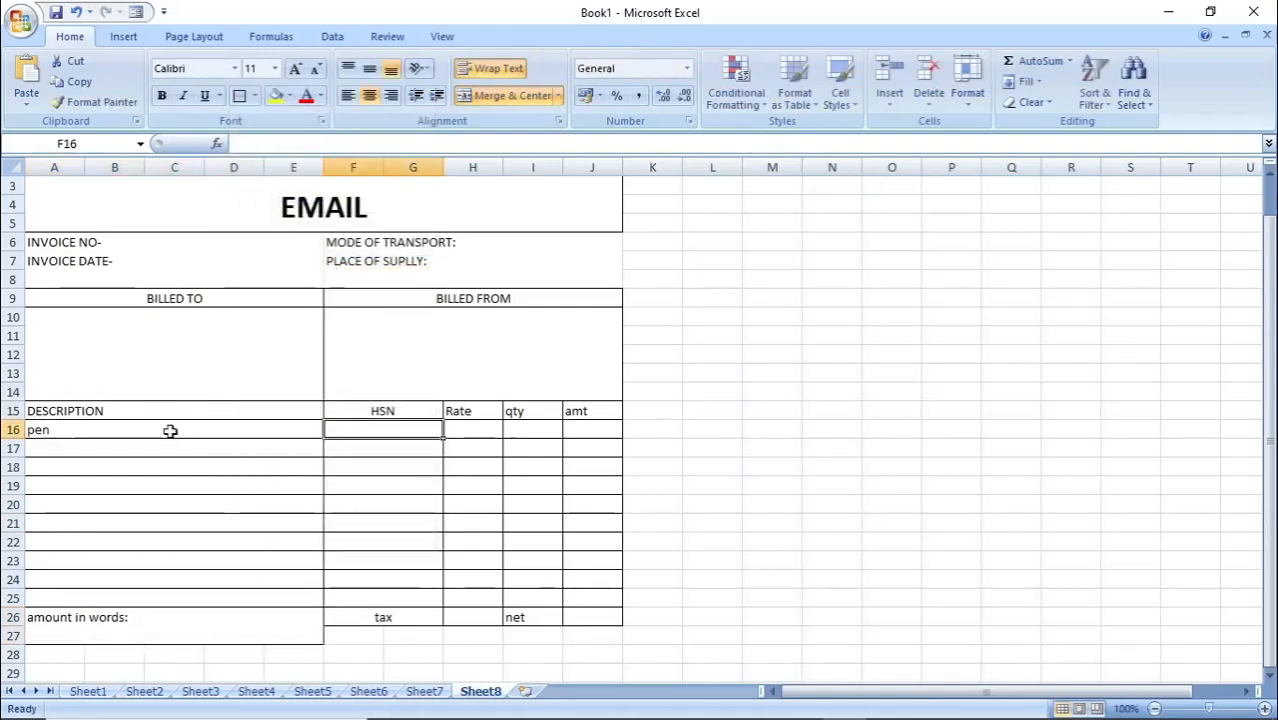
pyautogui.write('543')
pyautogui.press('Tab')
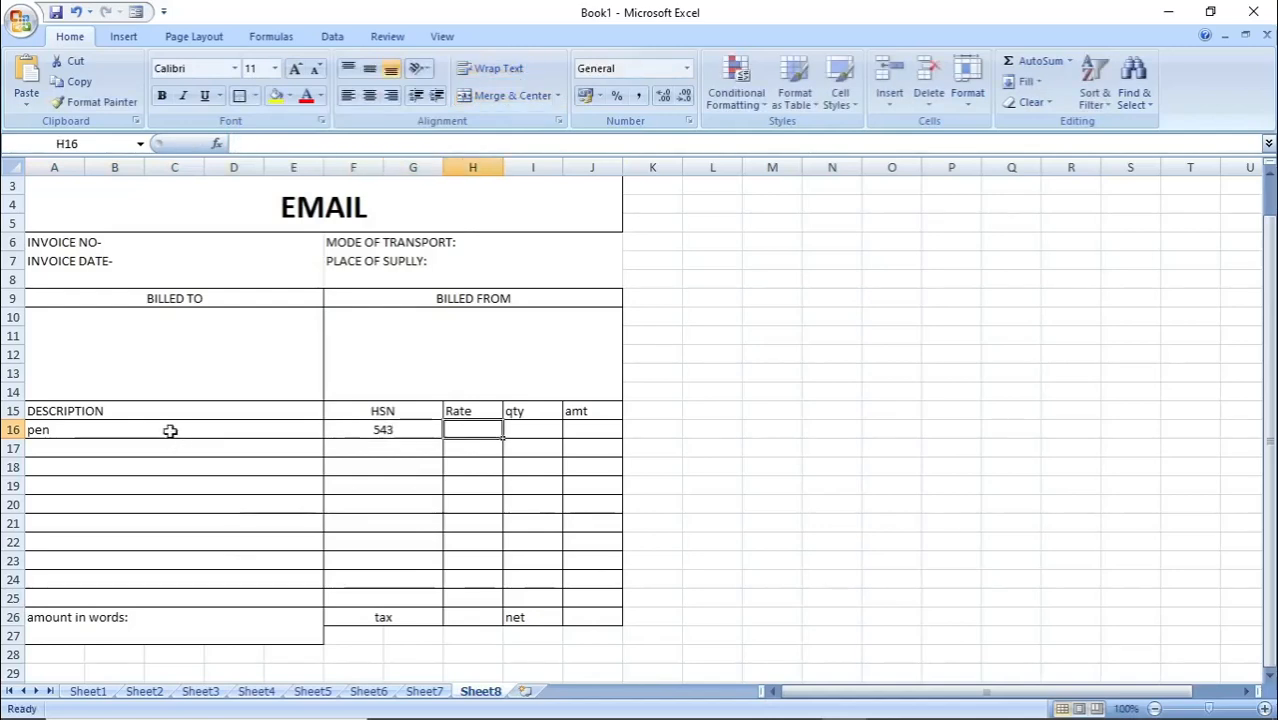
pyautogui.write('5')
pyautogui.press('Tab')
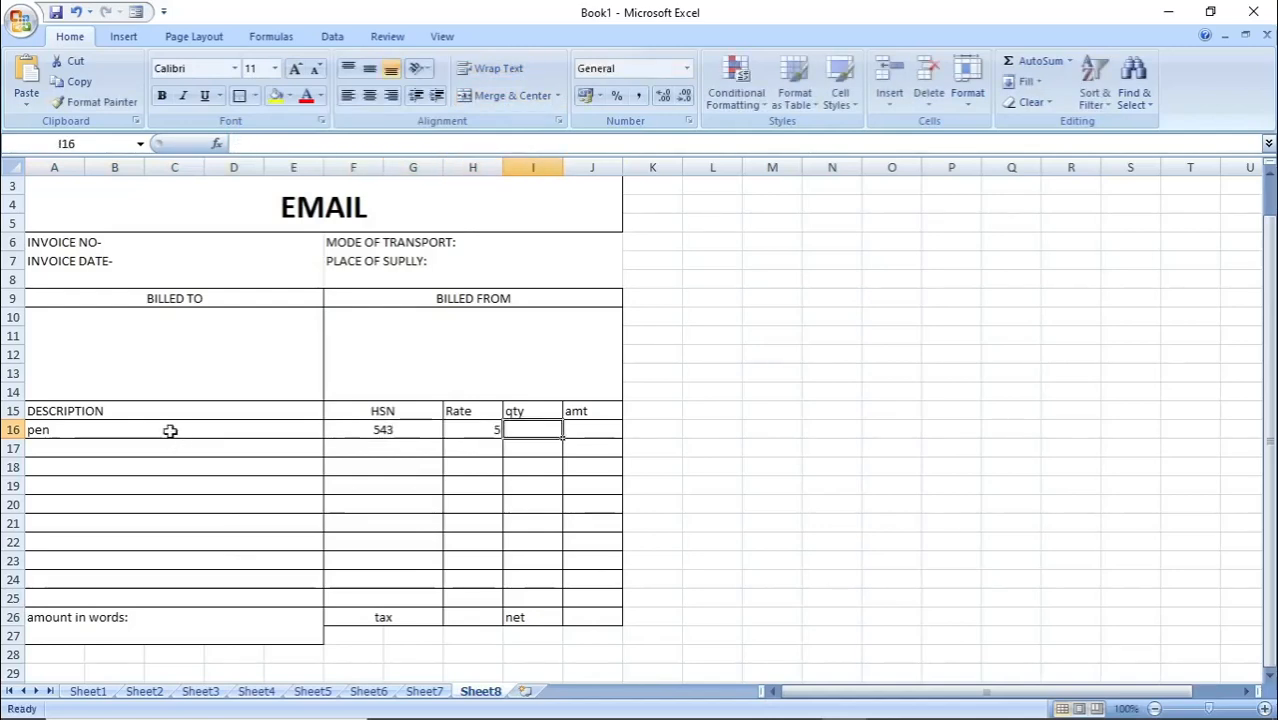
pyautogui.write('100')
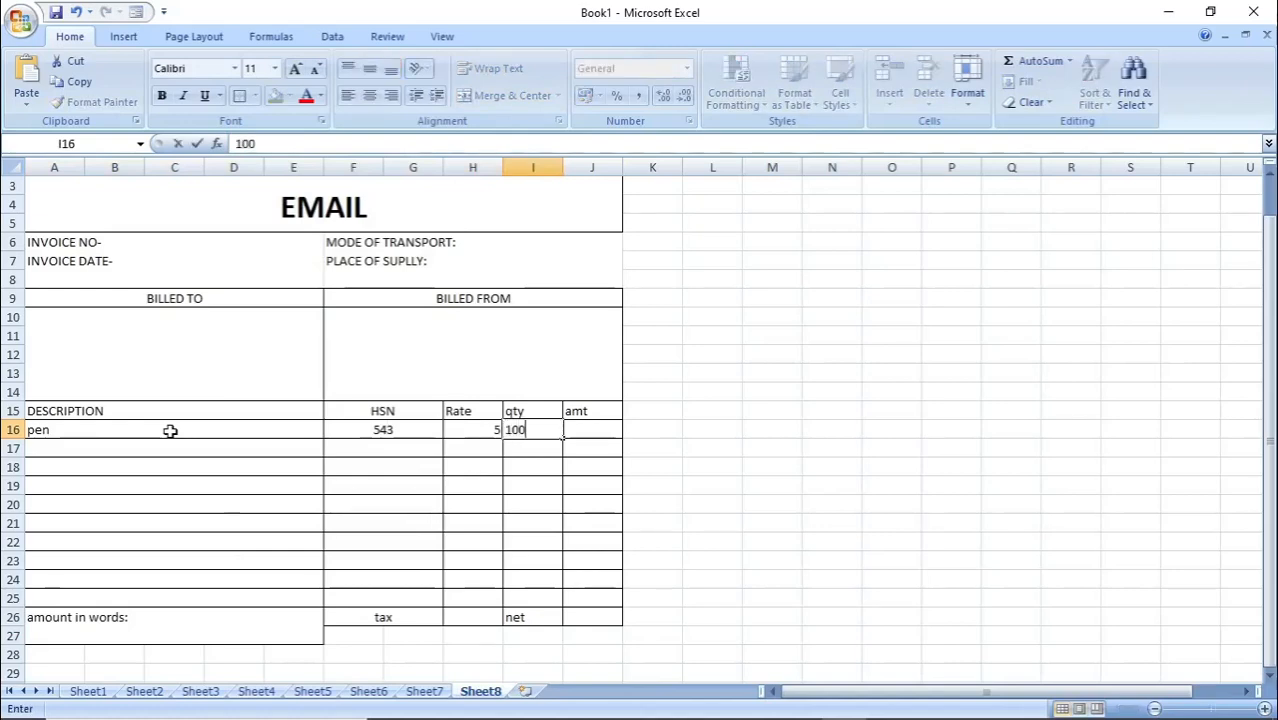
pyautogui.write('0')
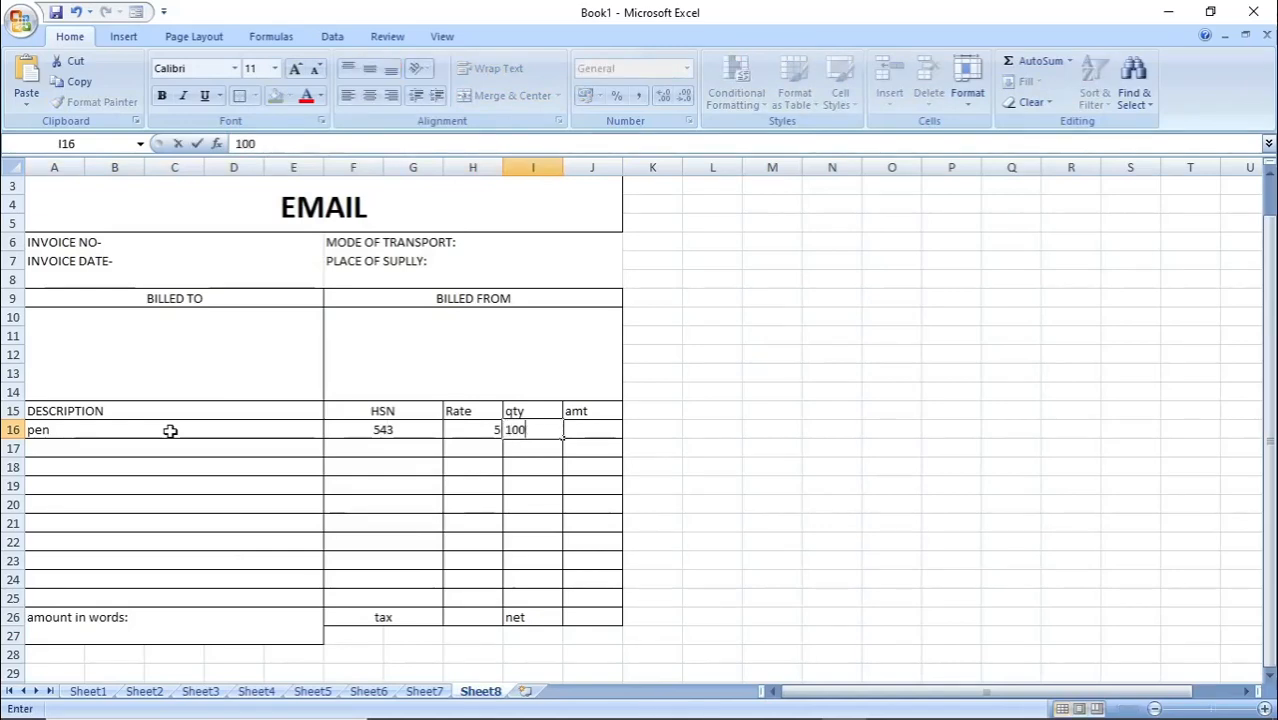
pyautogui.press('Tab')
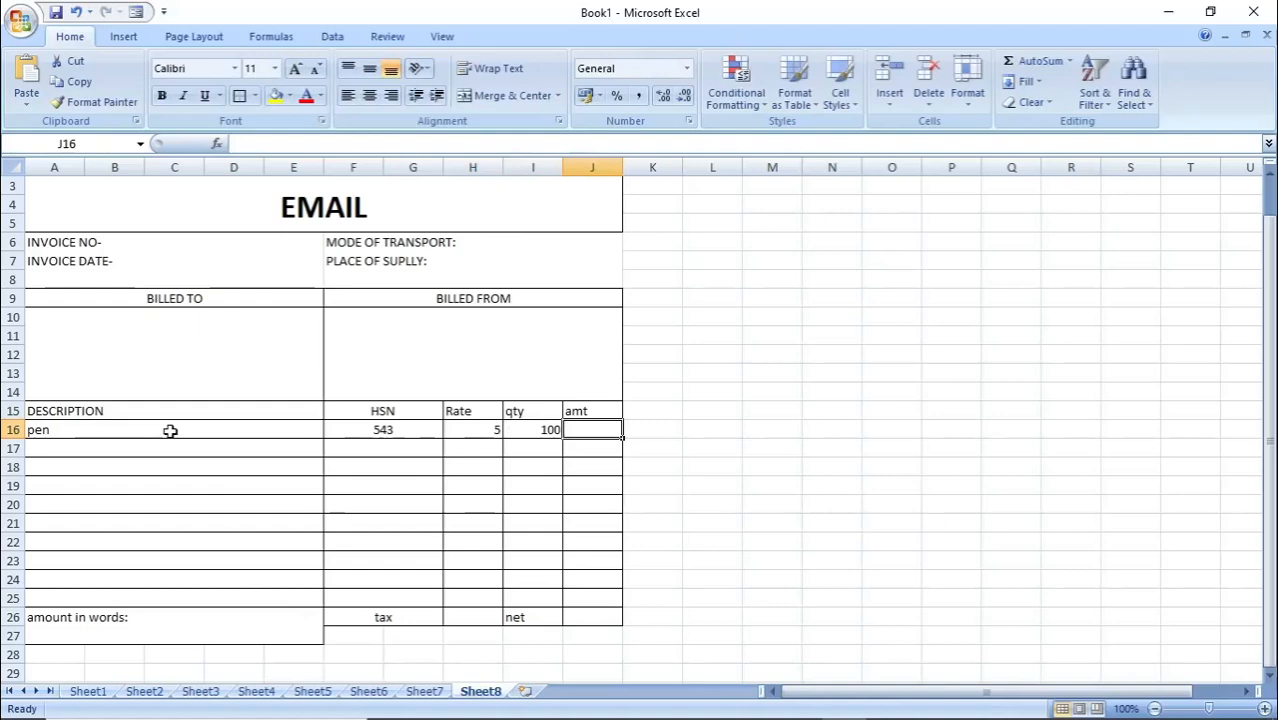
# Calculate the amount in J16 with the formula =product(H16,I16), multiplying rate by quantity
pyautogui.write('=prod')
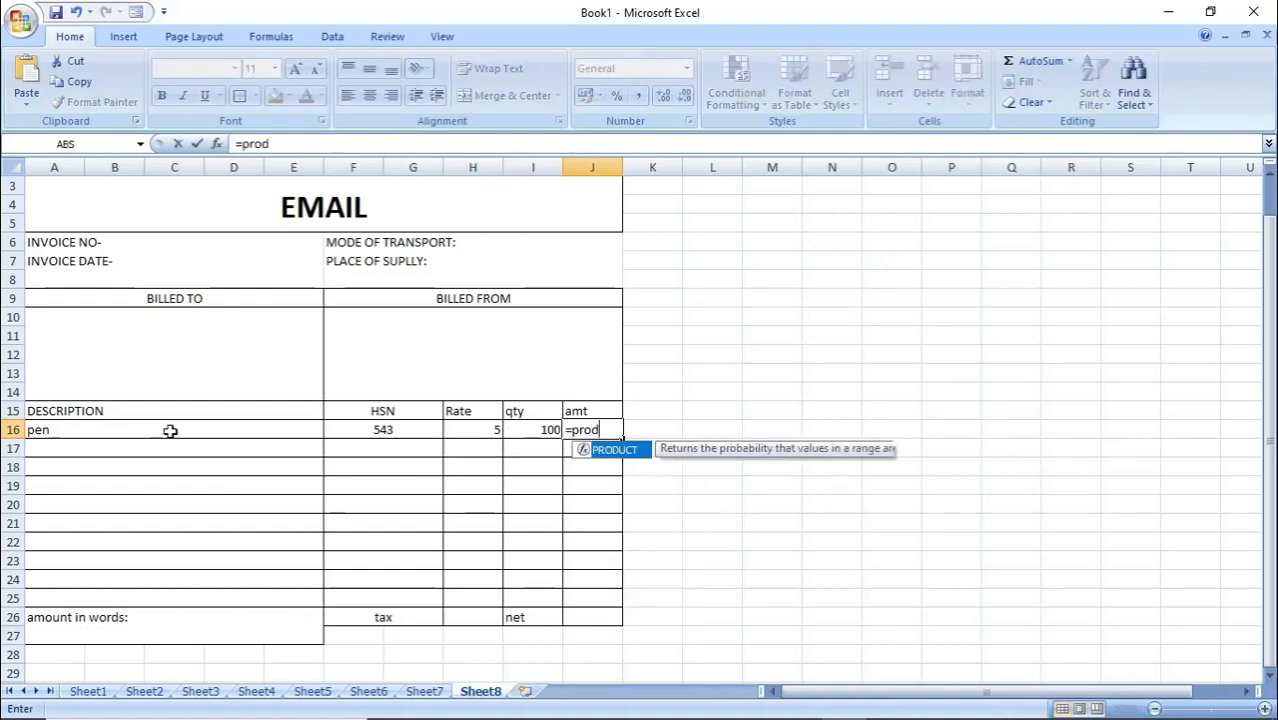
pyautogui.write('uct')
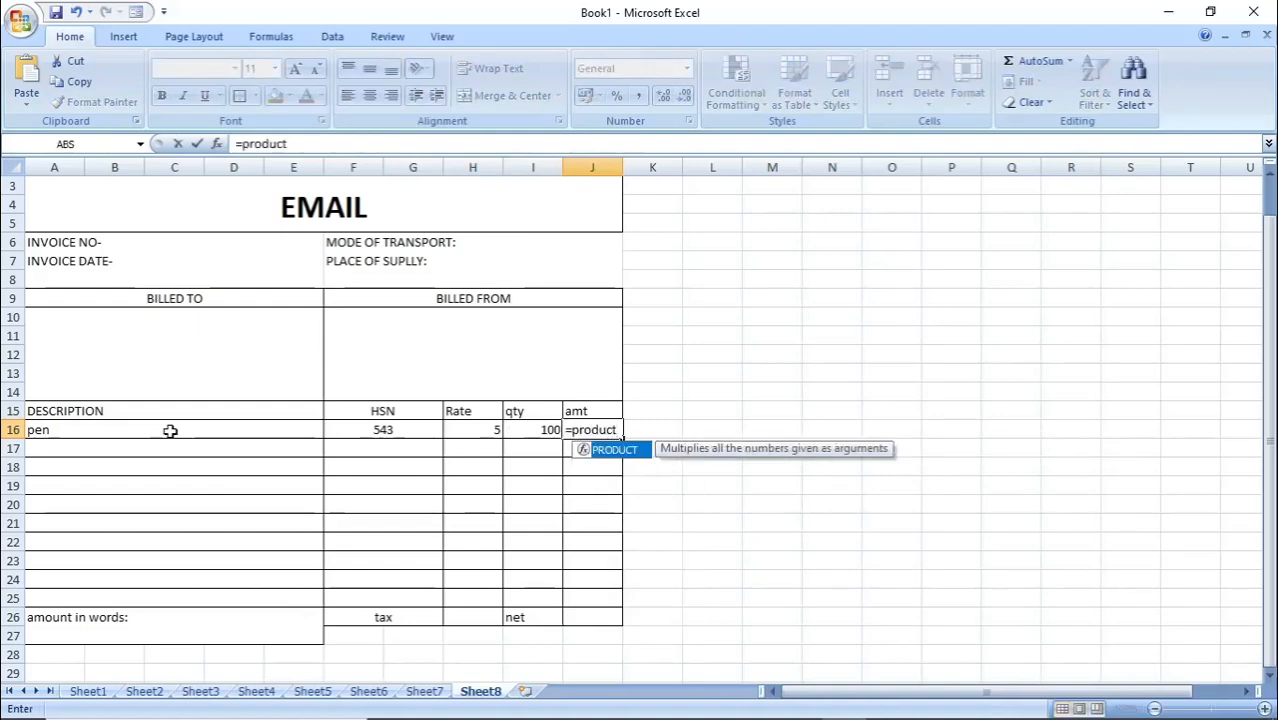
pyautogui.write('(')
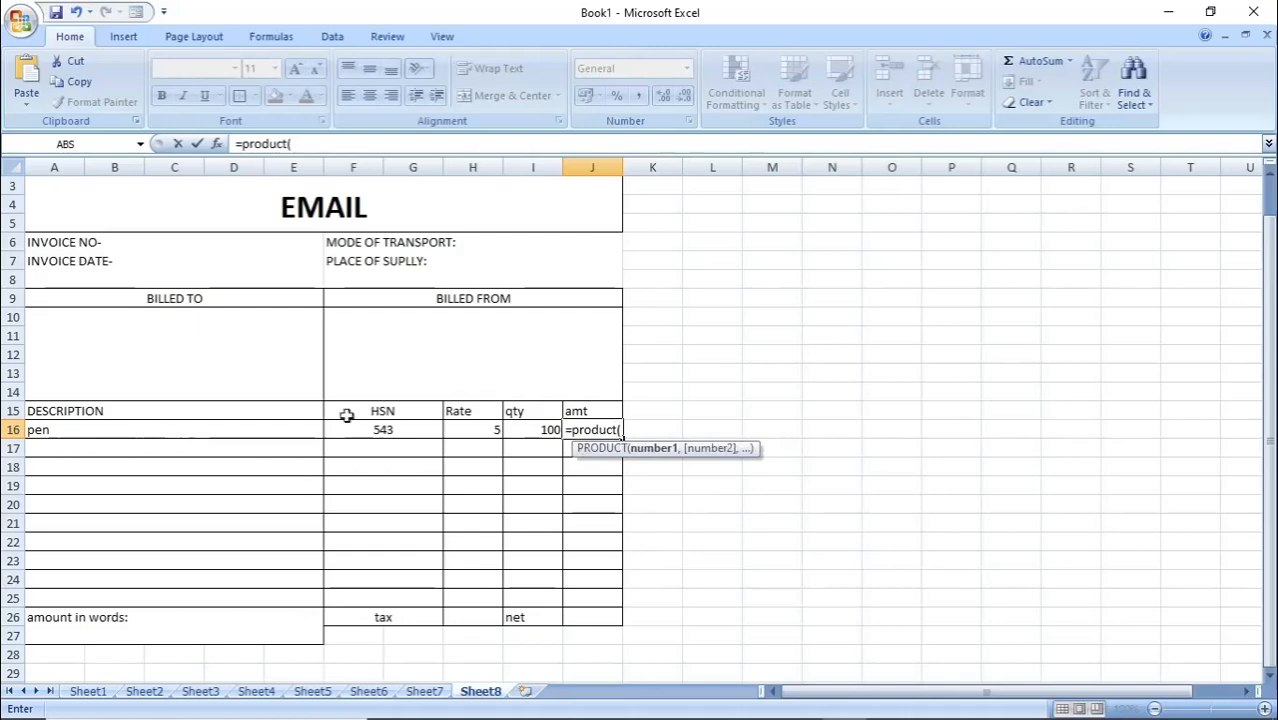
pyautogui.click(467, 431)
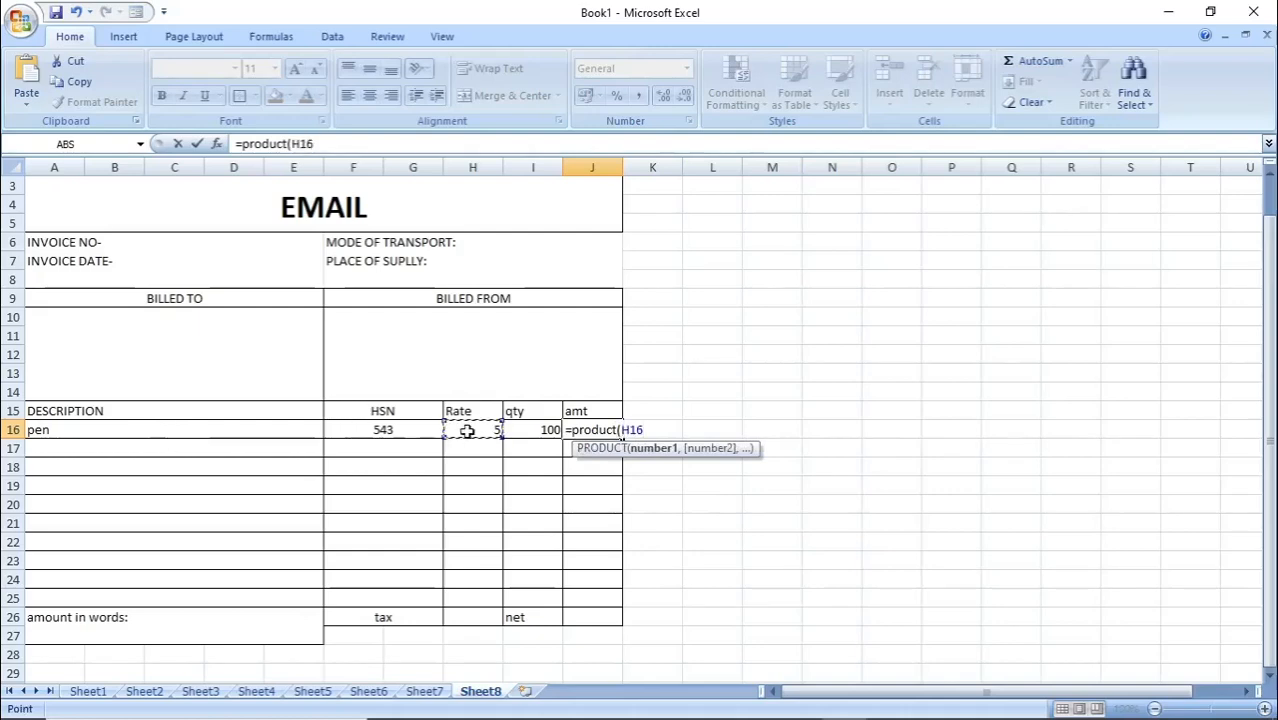
pyautogui.write(',')
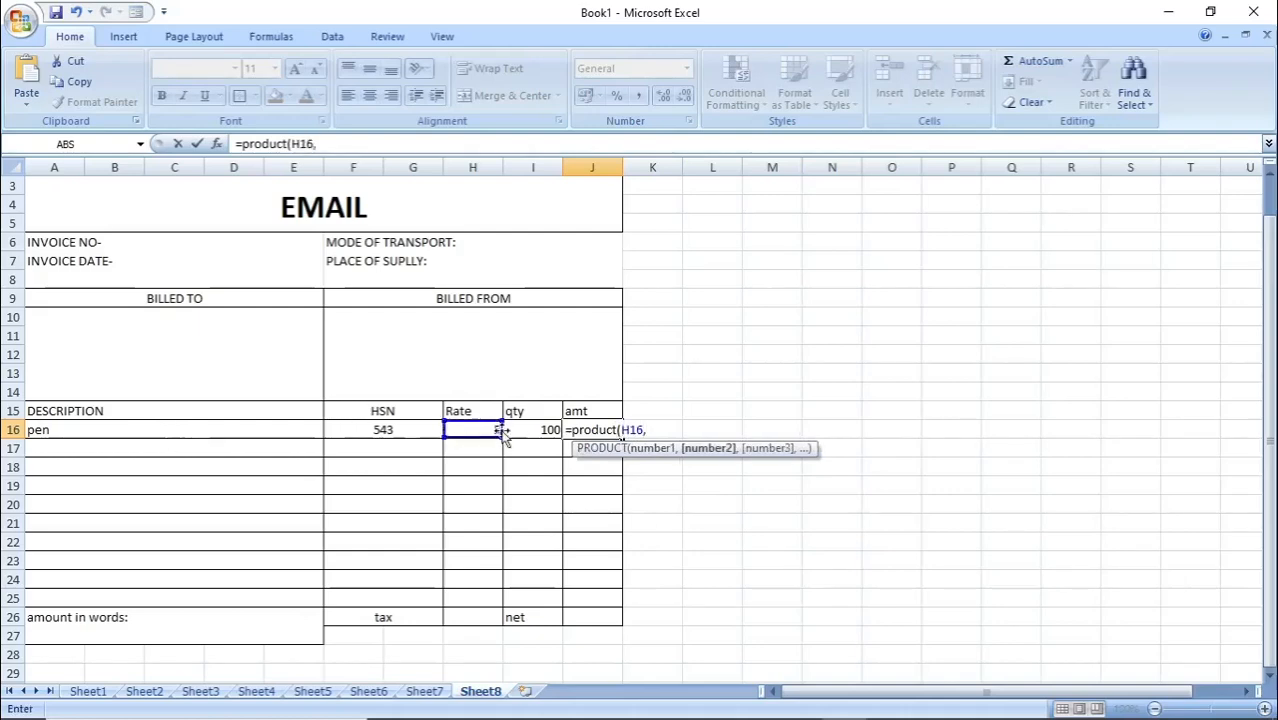
pyautogui.click(516, 430)
pyautogui.write(')')
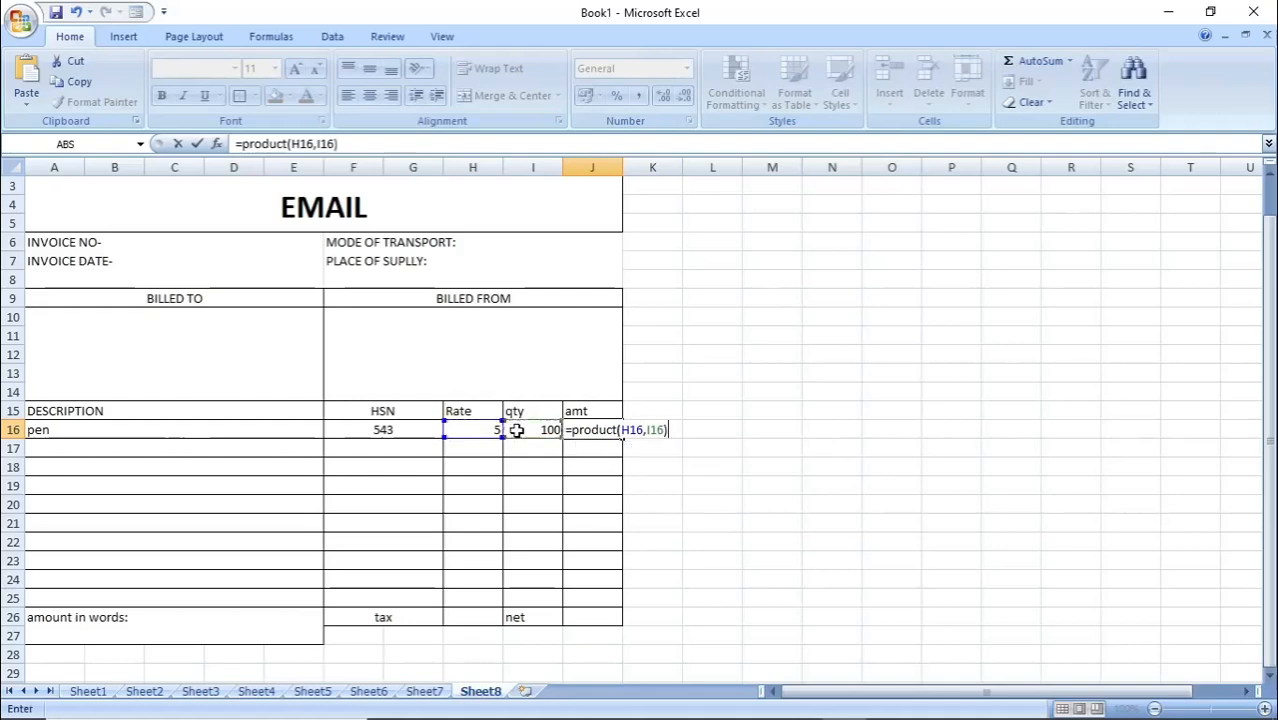
pyautogui.press('Return')
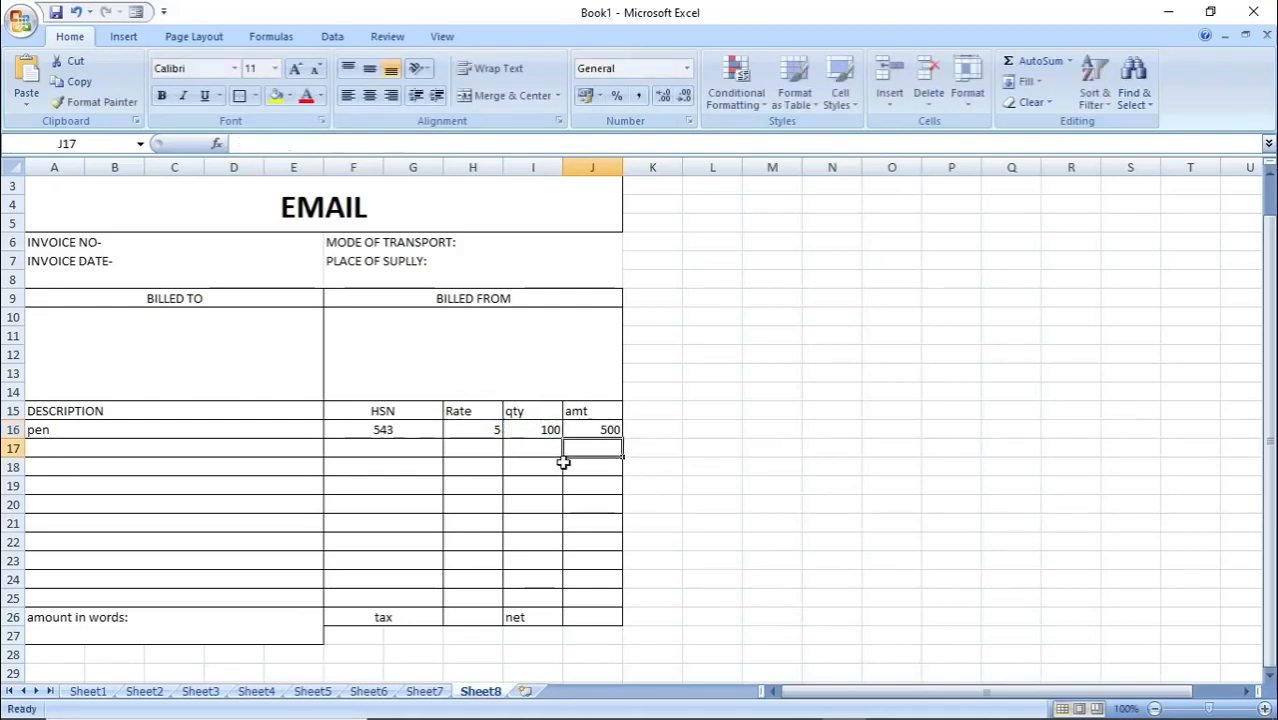
# Enter pencil as the item description in row 17
pyautogui.click(225, 448)
pyautogui.write('pe')
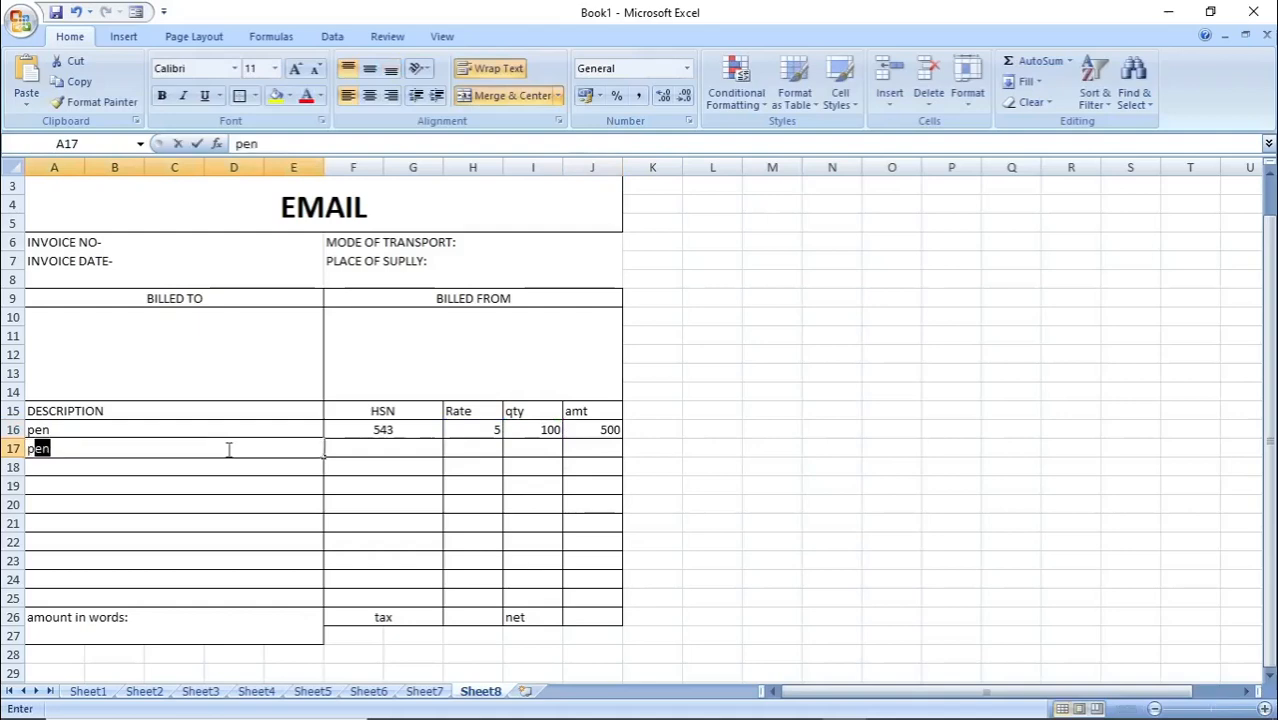
pyautogui.write('ncil')
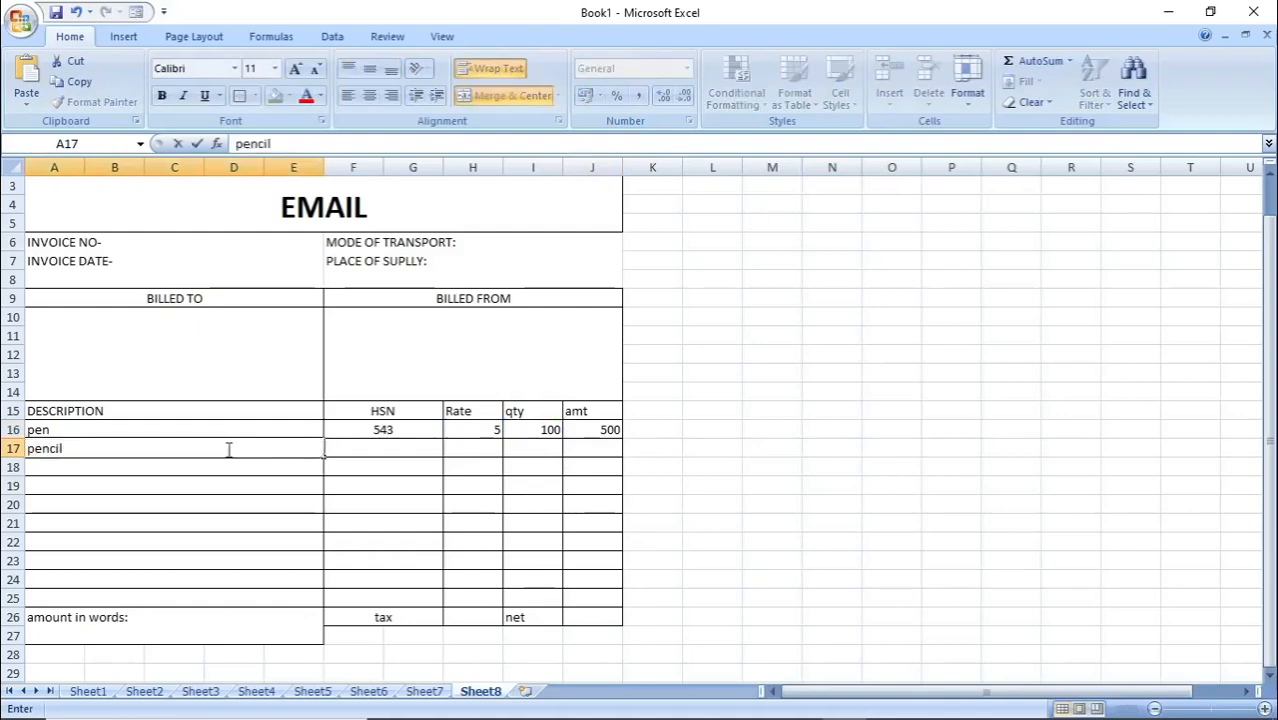
# Fill the amount formula from J16 down through J25
pyautogui.click(604, 430)
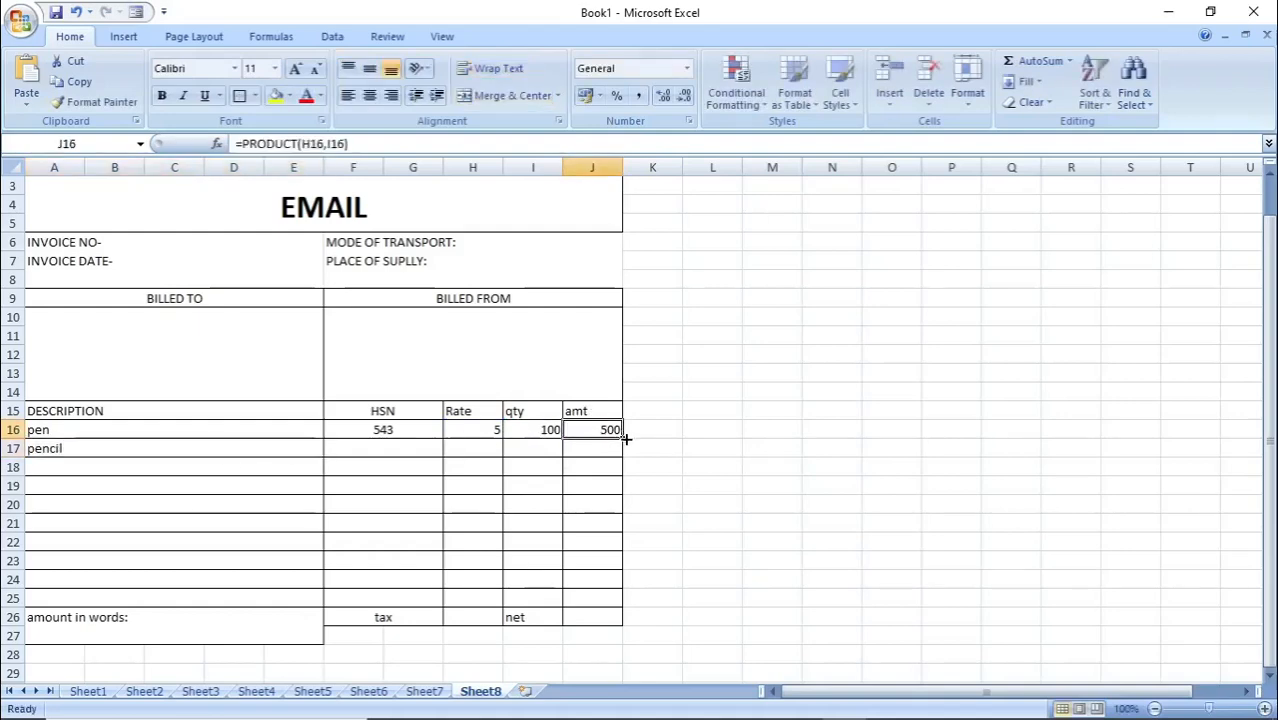
pyautogui.moveTo(626, 438); pyautogui.dragTo(603, 603)
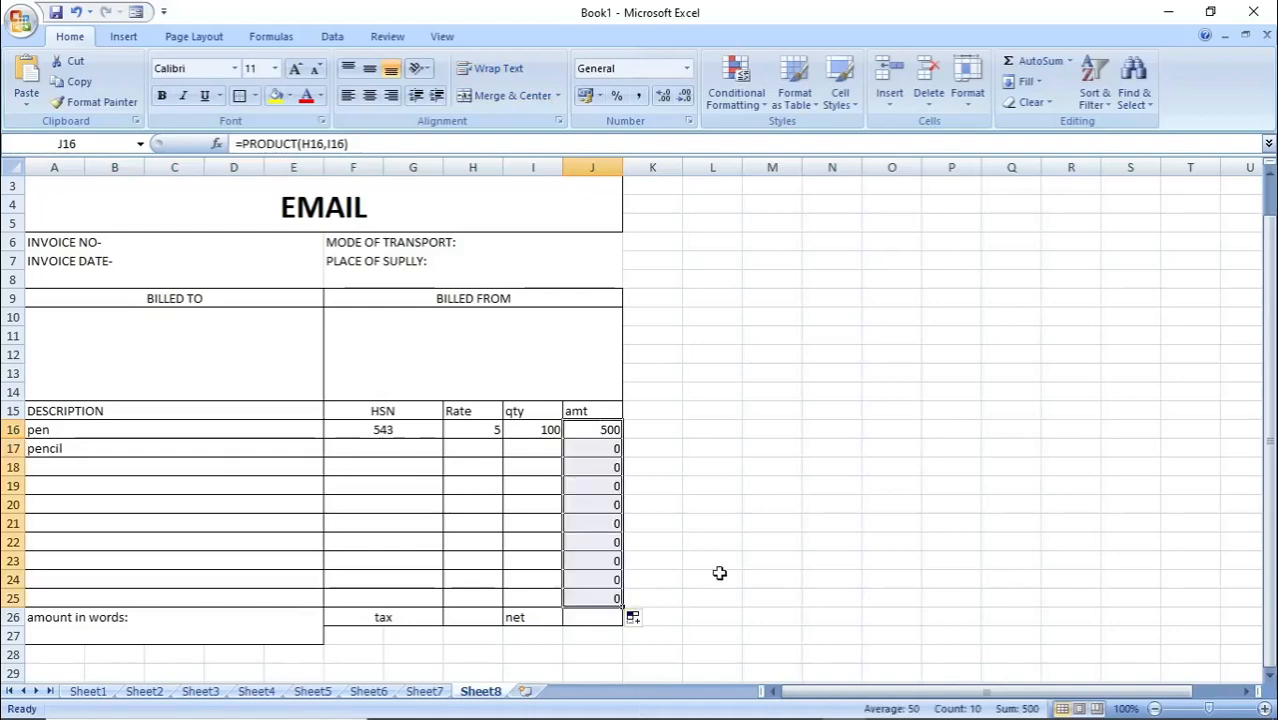
pyautogui.click(730, 566)
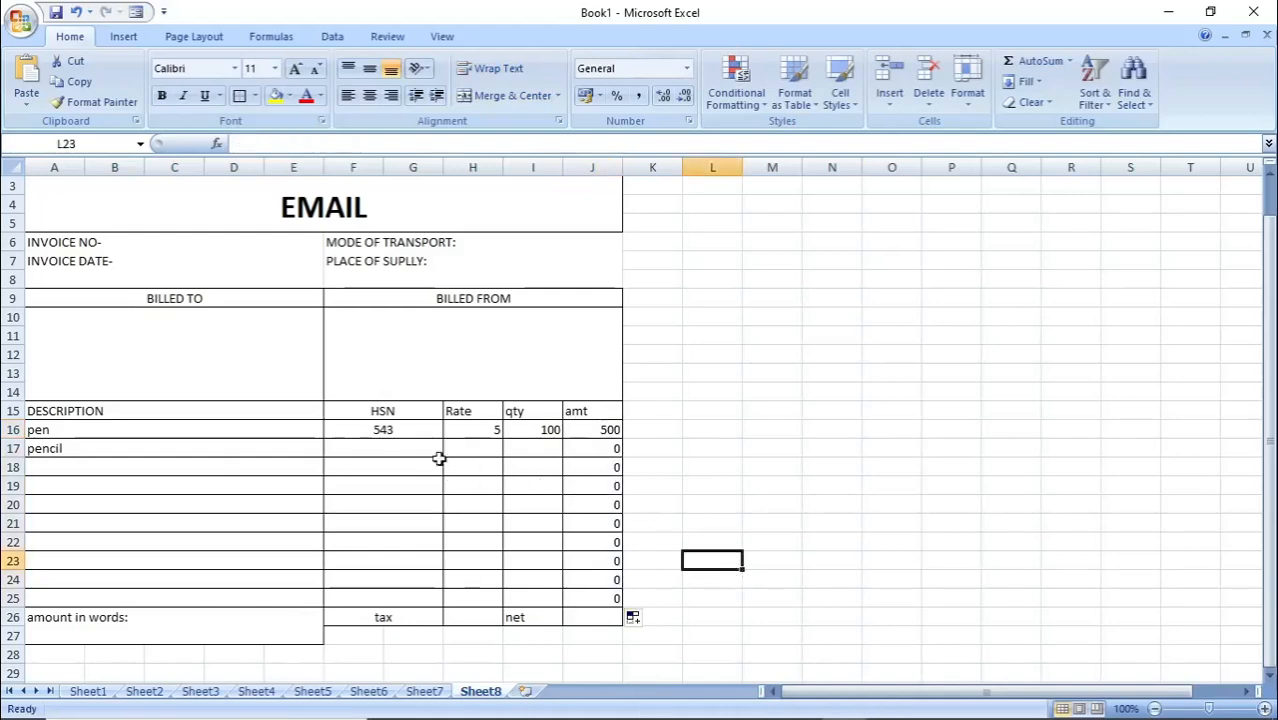
# Complete the pencil row 17 with HSN 354354, rate 10 and quantity 2000
pyautogui.click(396, 455)
pyautogui.write('354354')
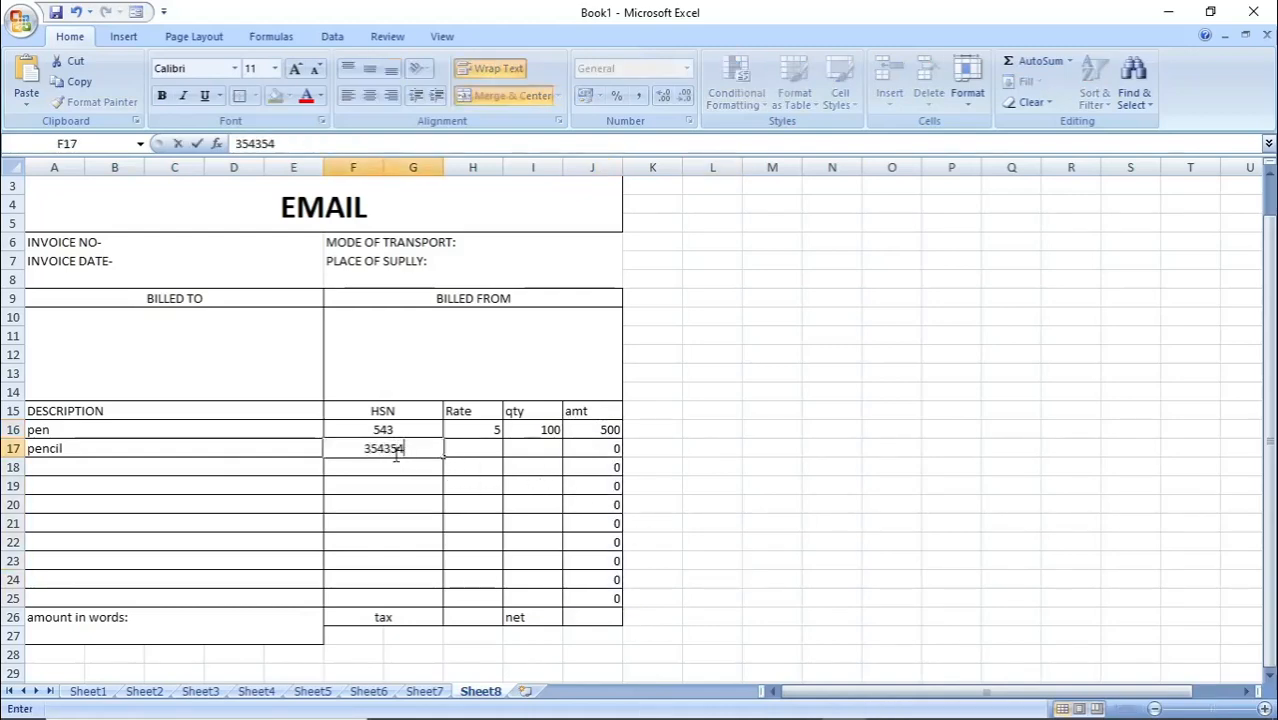
pyautogui.press('Tab')
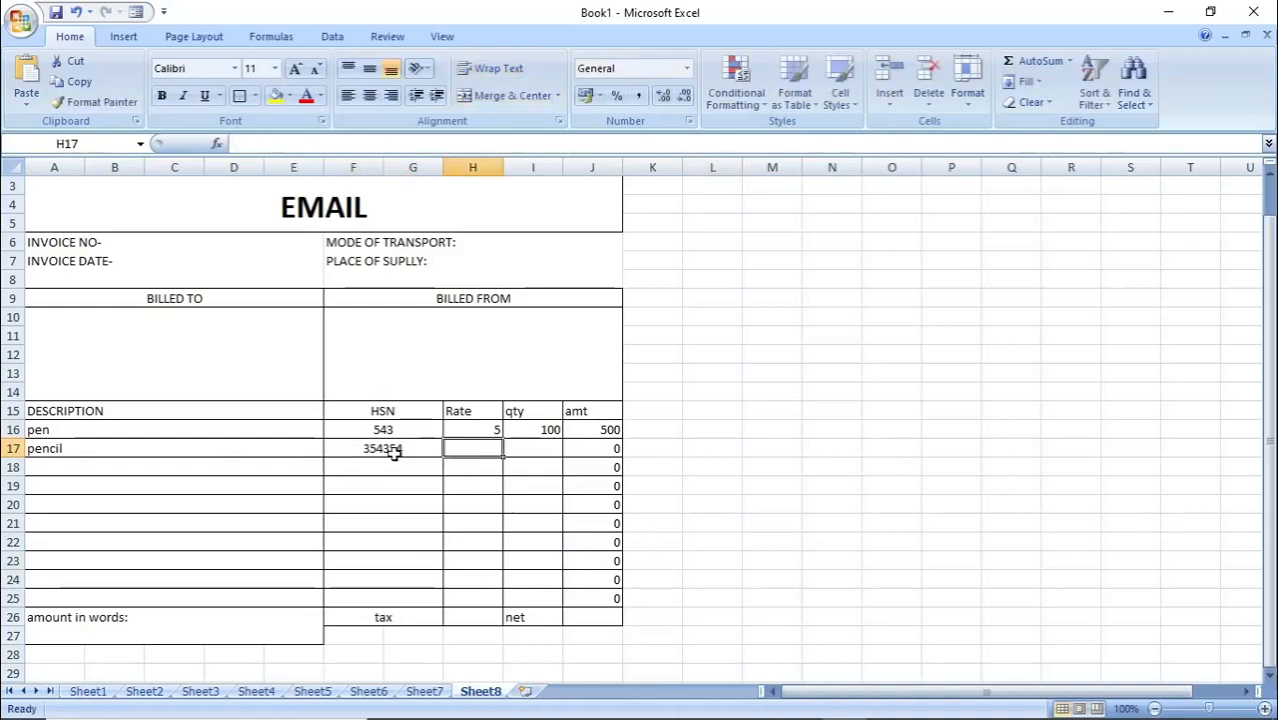
pyautogui.write('10')
pyautogui.press('Tab')
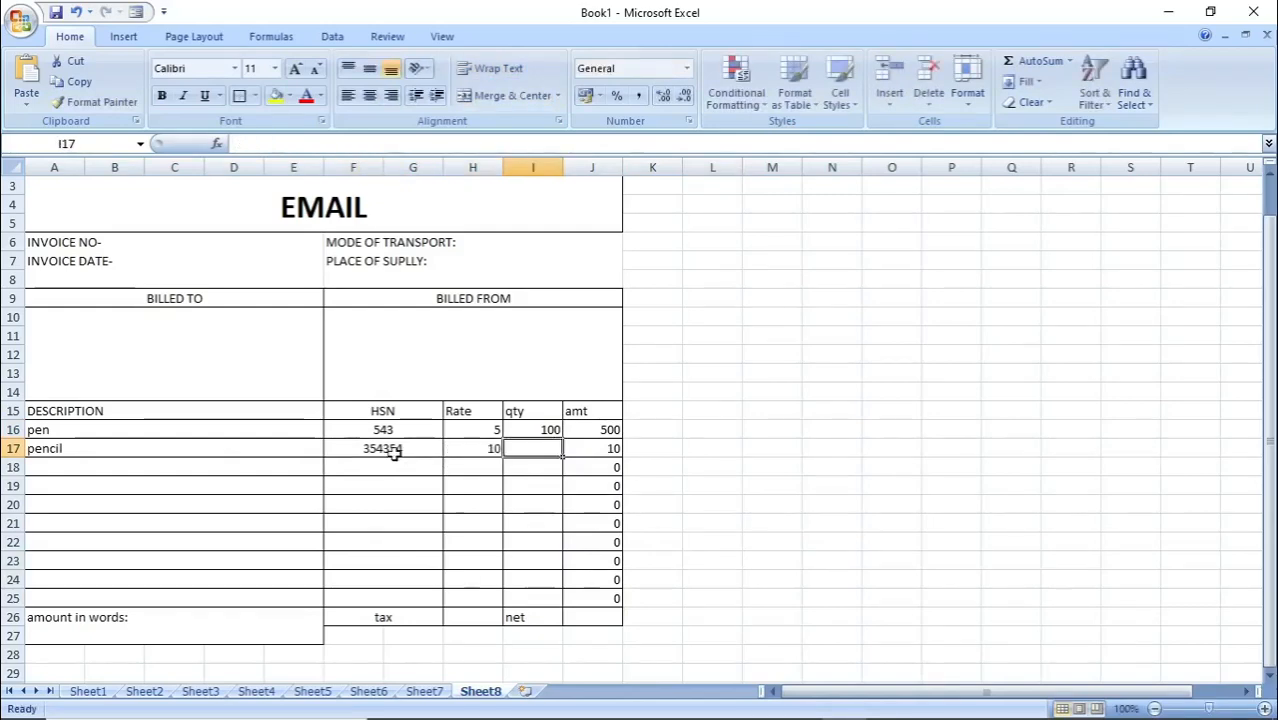
pyautogui.write('2000')
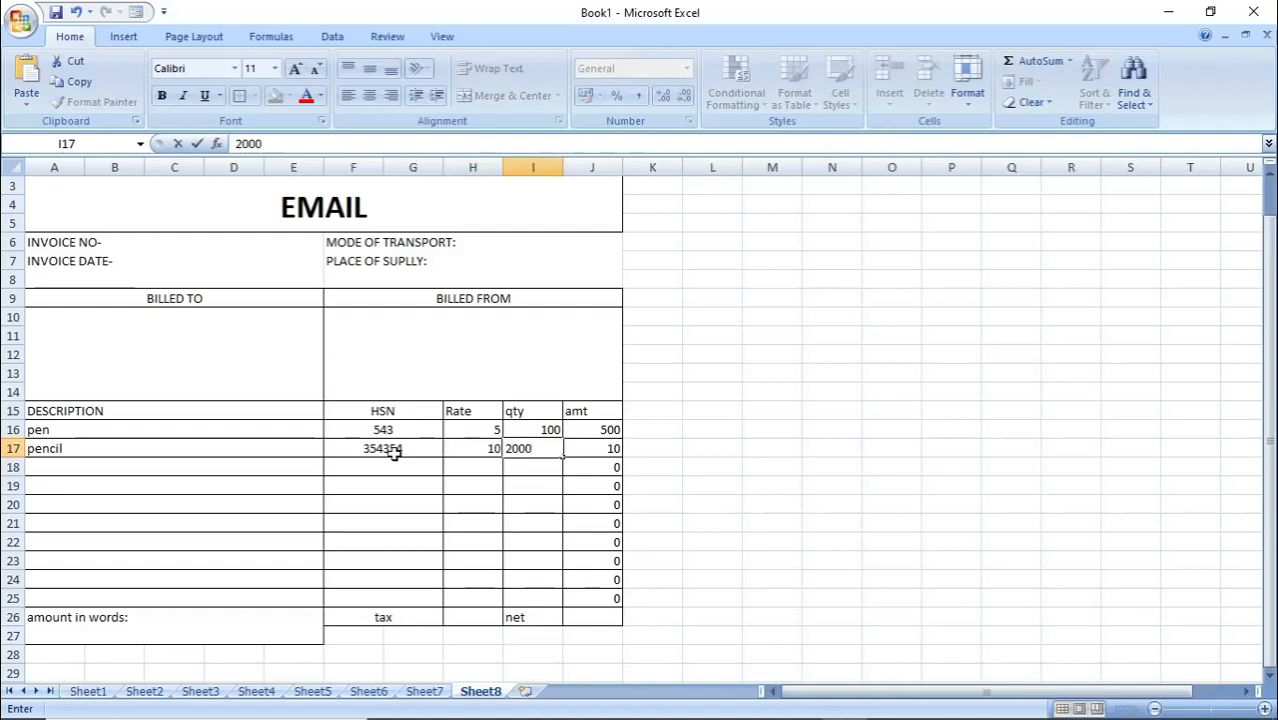
pyautogui.press('Return')
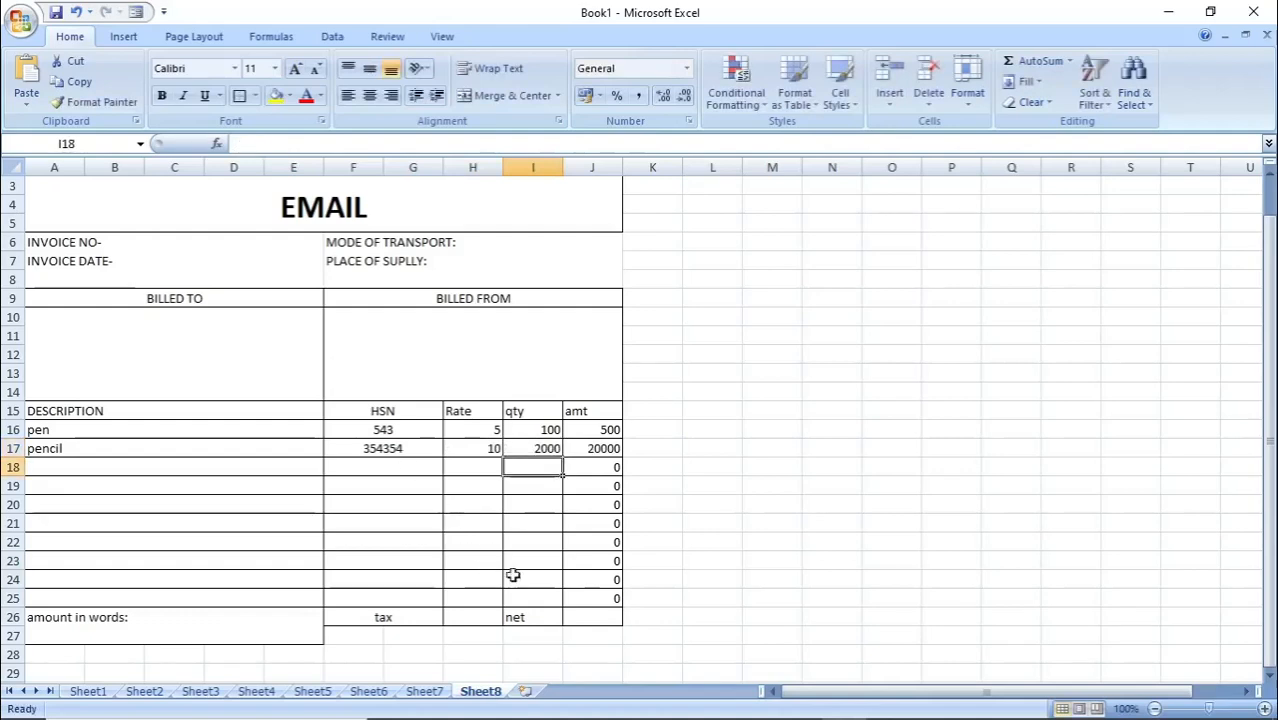
# Calculate the tax in H26 as 18% of the net cell with the formula =J26*18%
pyautogui.doubleClick(484, 616)
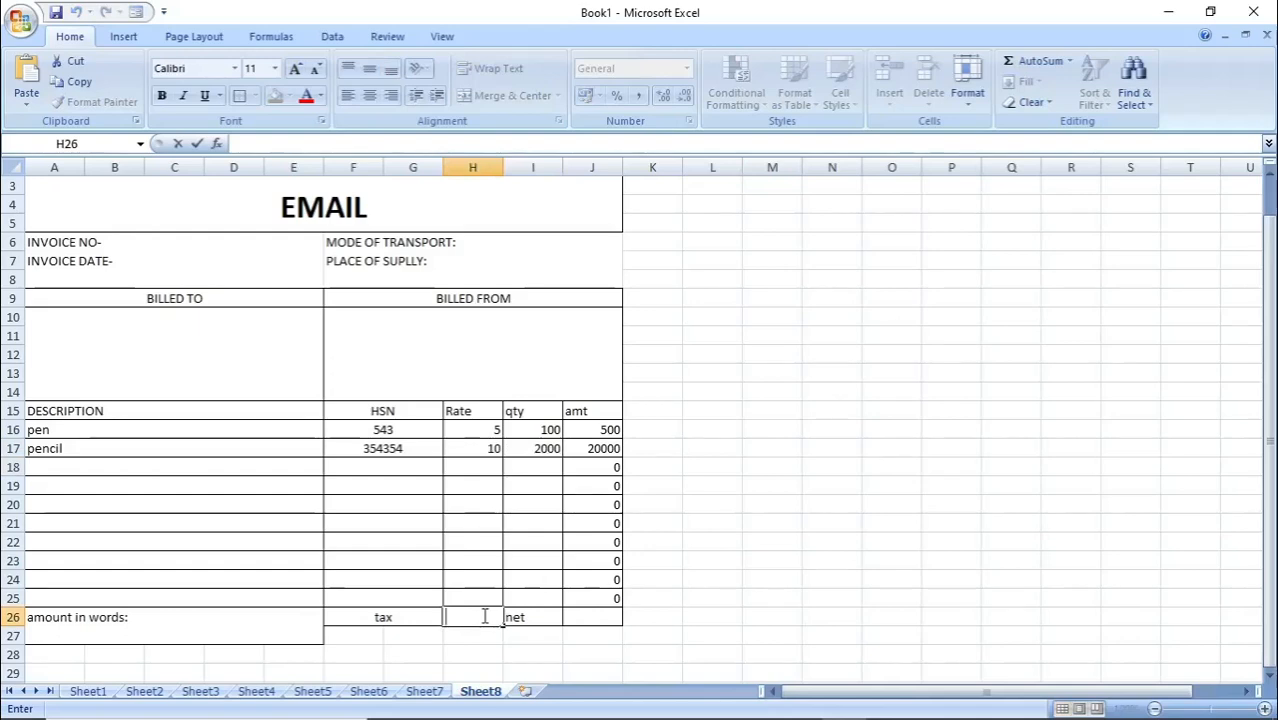
pyautogui.write('=')
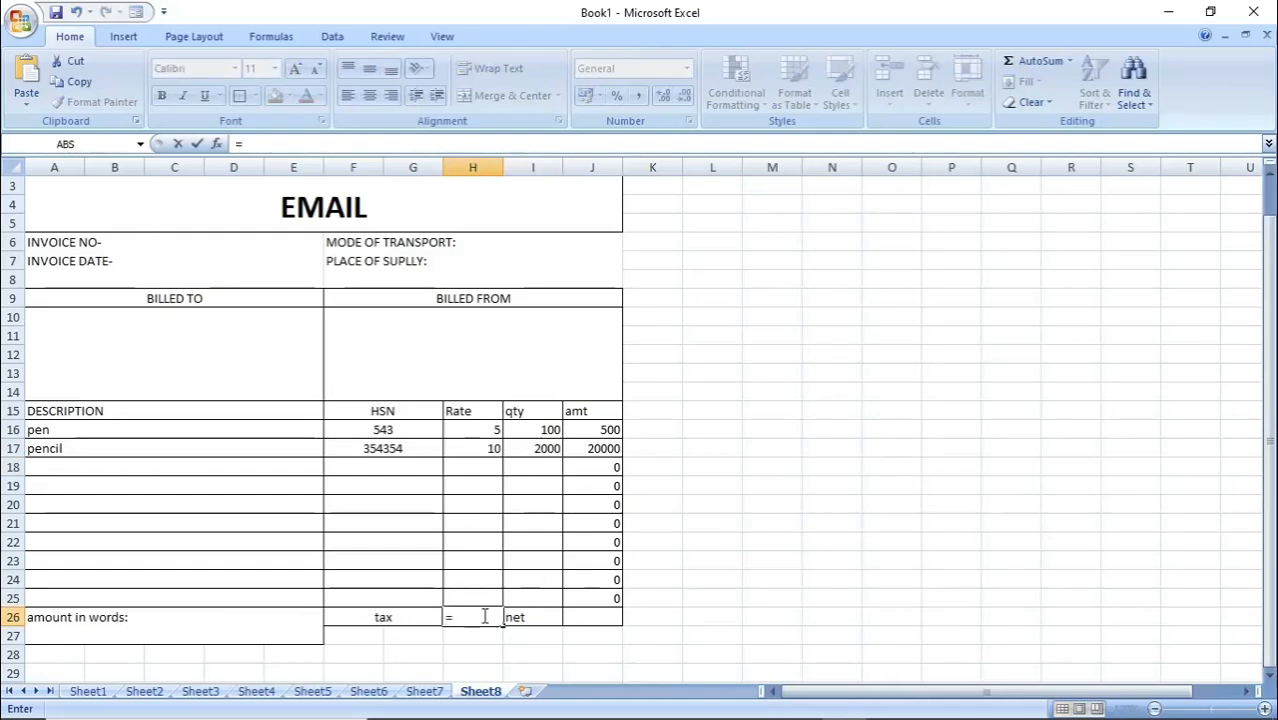
pyautogui.click(583, 617)
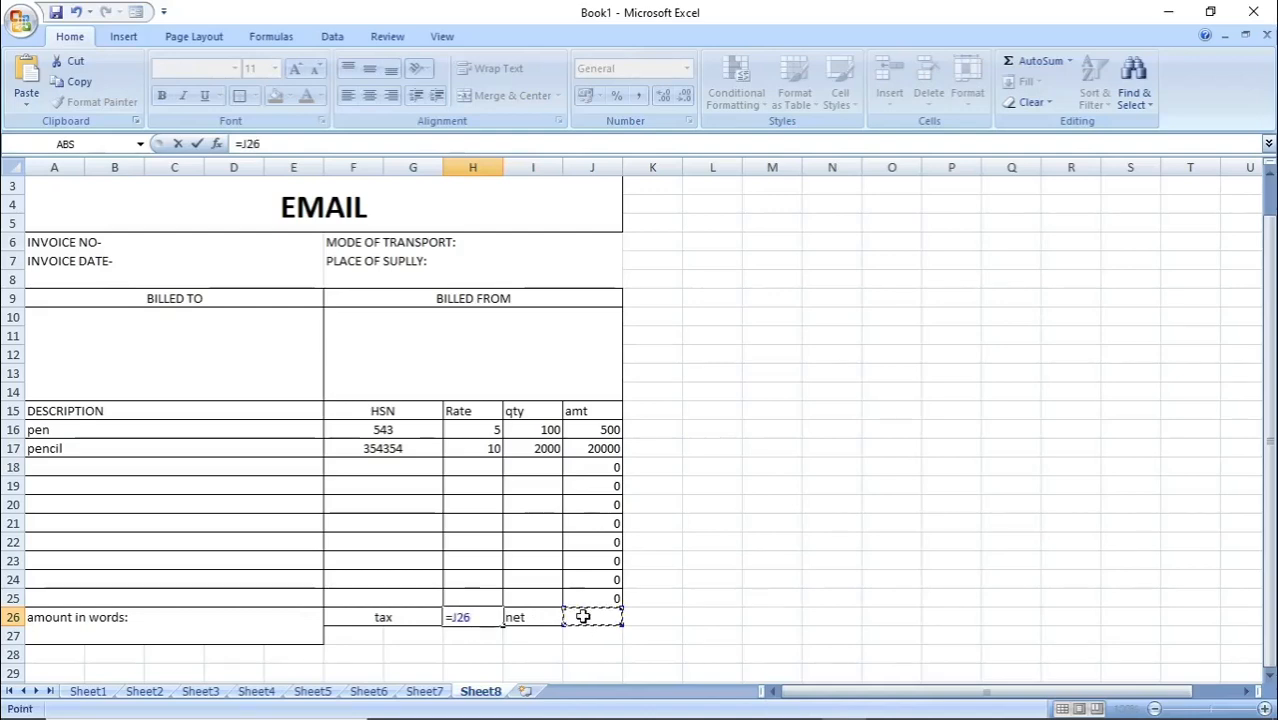
pyautogui.write('*')
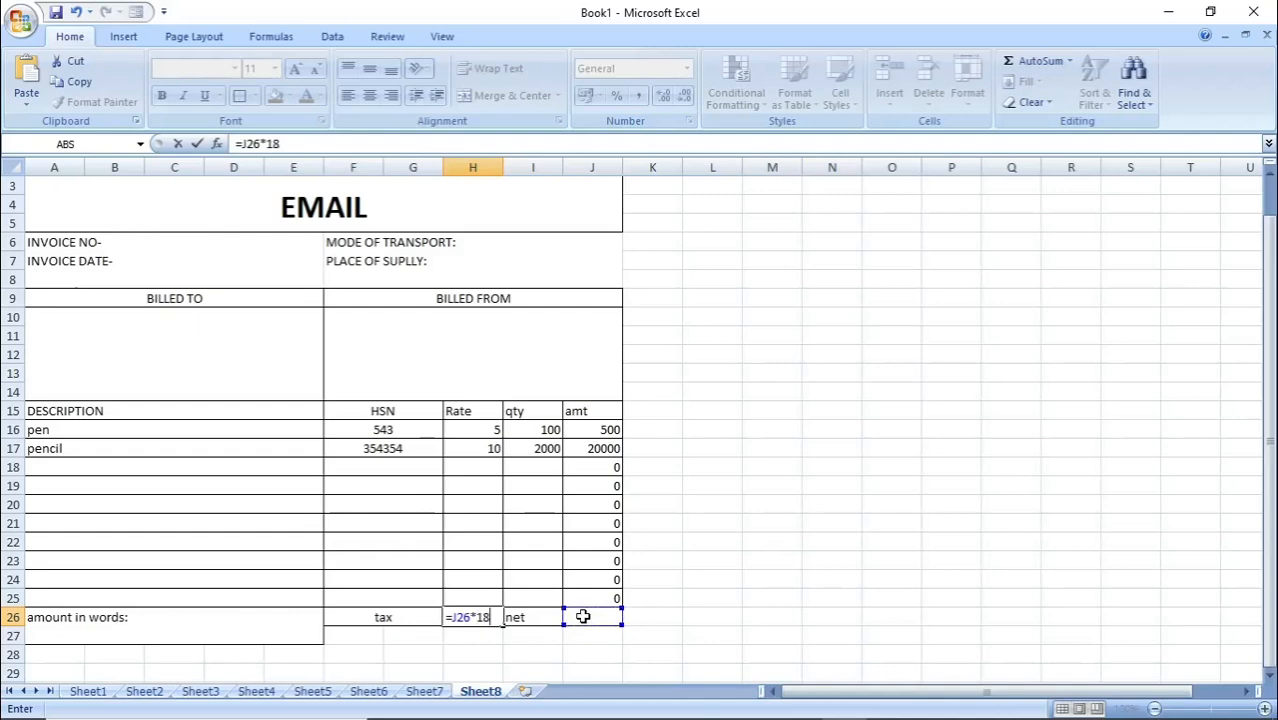
pyautogui.write('%')
pyautogui.press('Return')
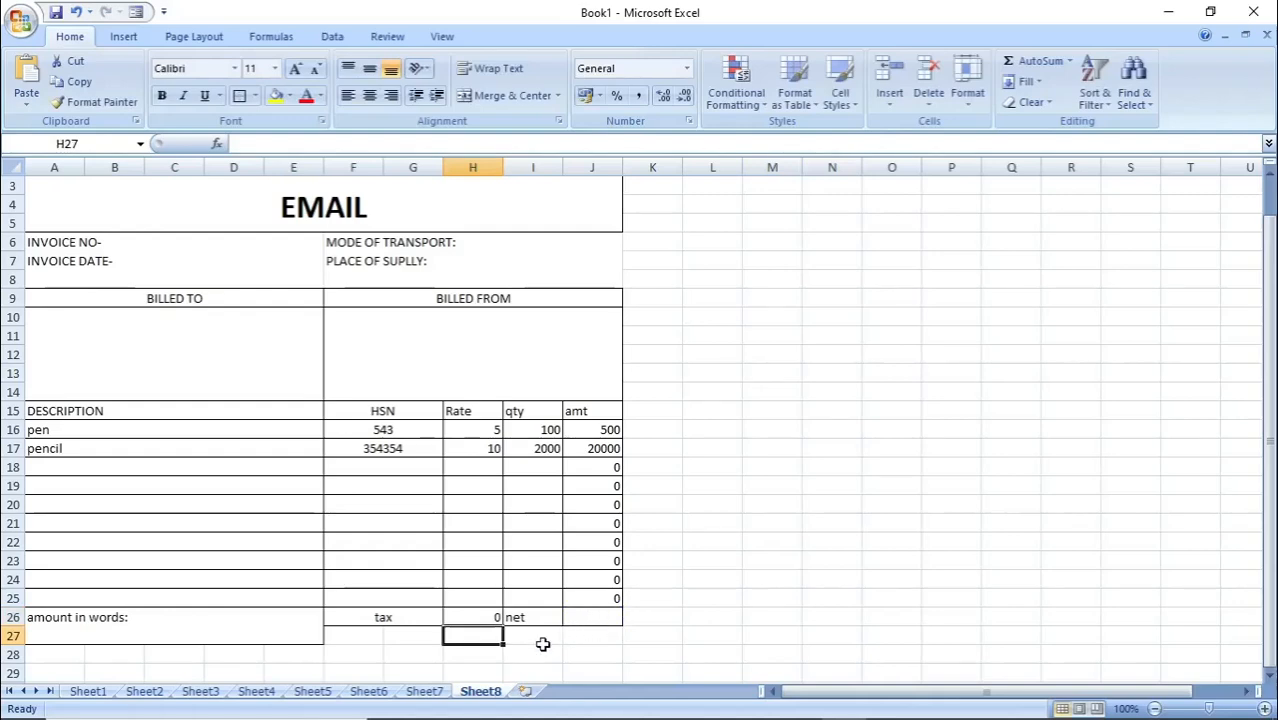
# Add borders to cells I27 and J27 below the net row
pyautogui.click(538, 636)
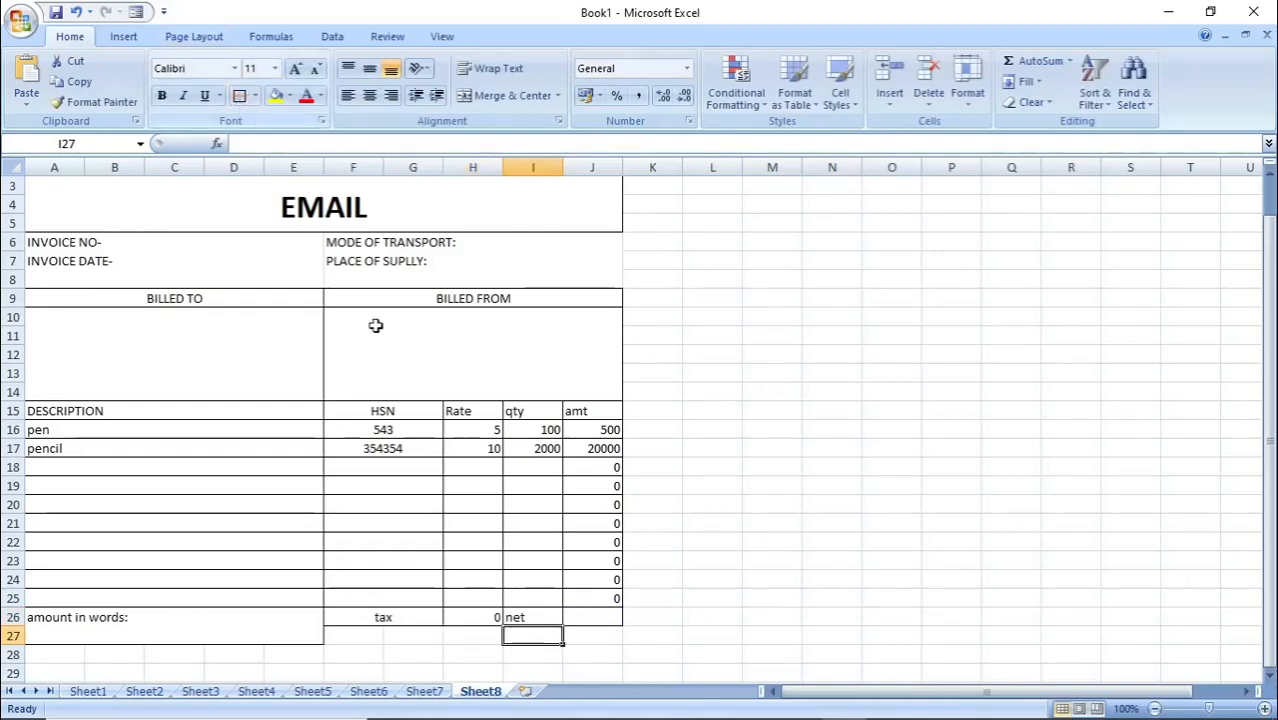
pyautogui.click(585, 638)
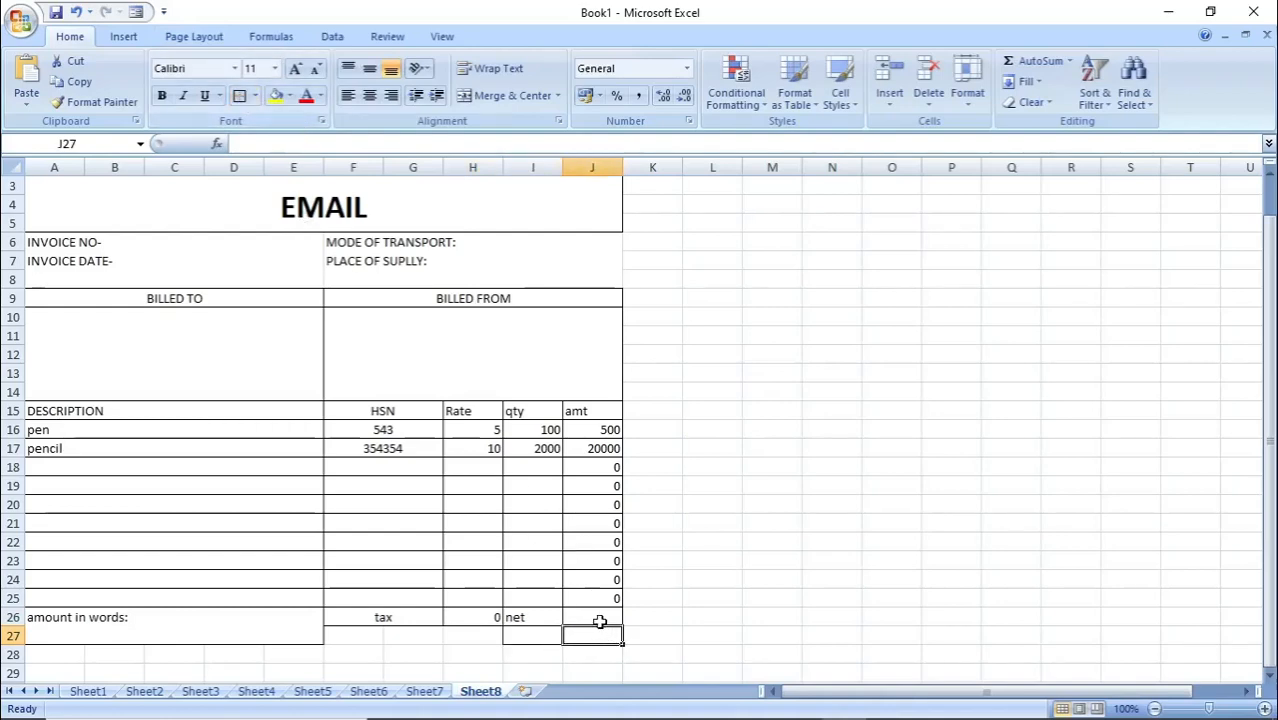
# Total the item amounts in the net cell J26 with the formula =sum(J16:J25)
pyautogui.click(599, 617)
pyautogui.write('=sum')
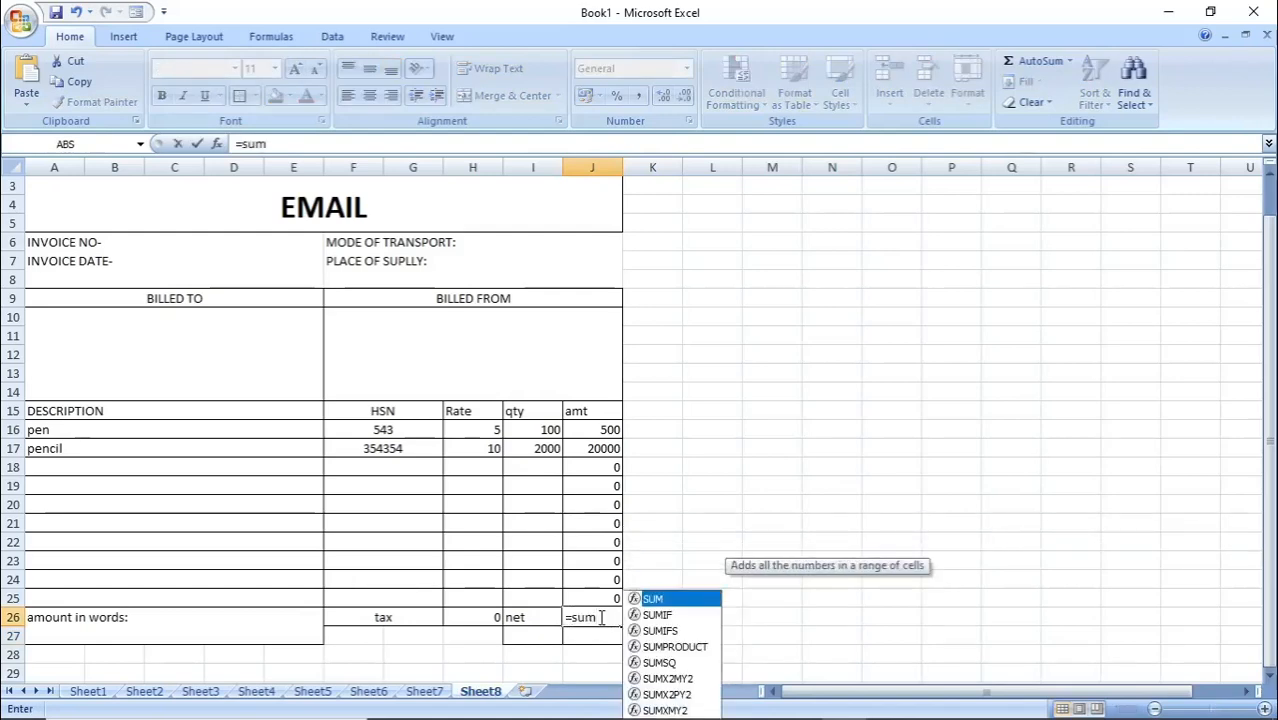
pyautogui.write('(')
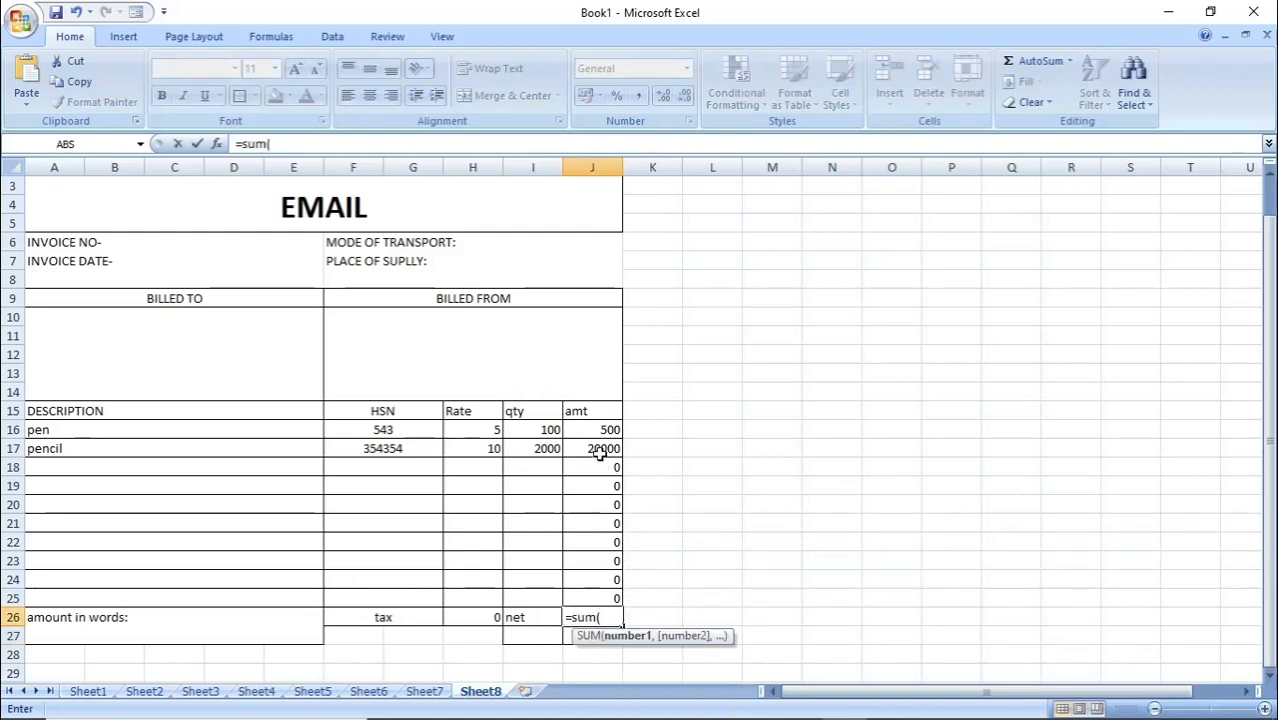
pyautogui.moveTo(599, 432); pyautogui.dragTo(609, 596)
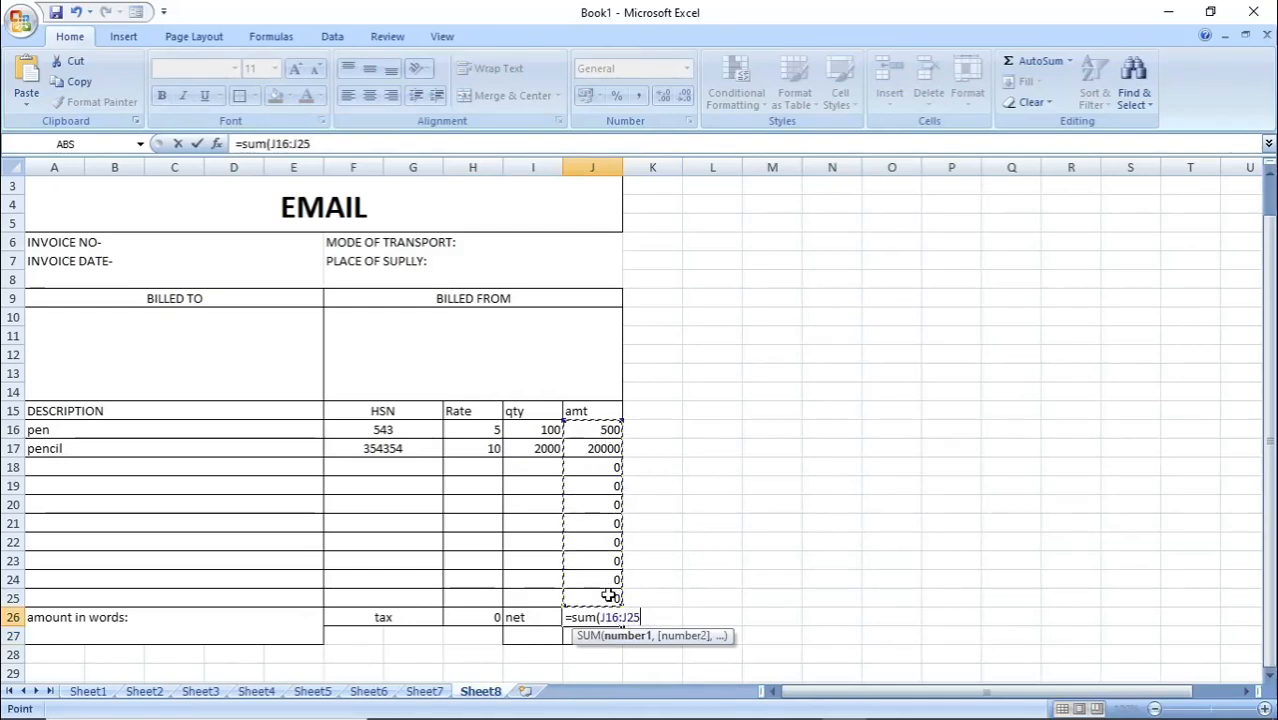
pyautogui.write(')')
pyautogui.press('Return')
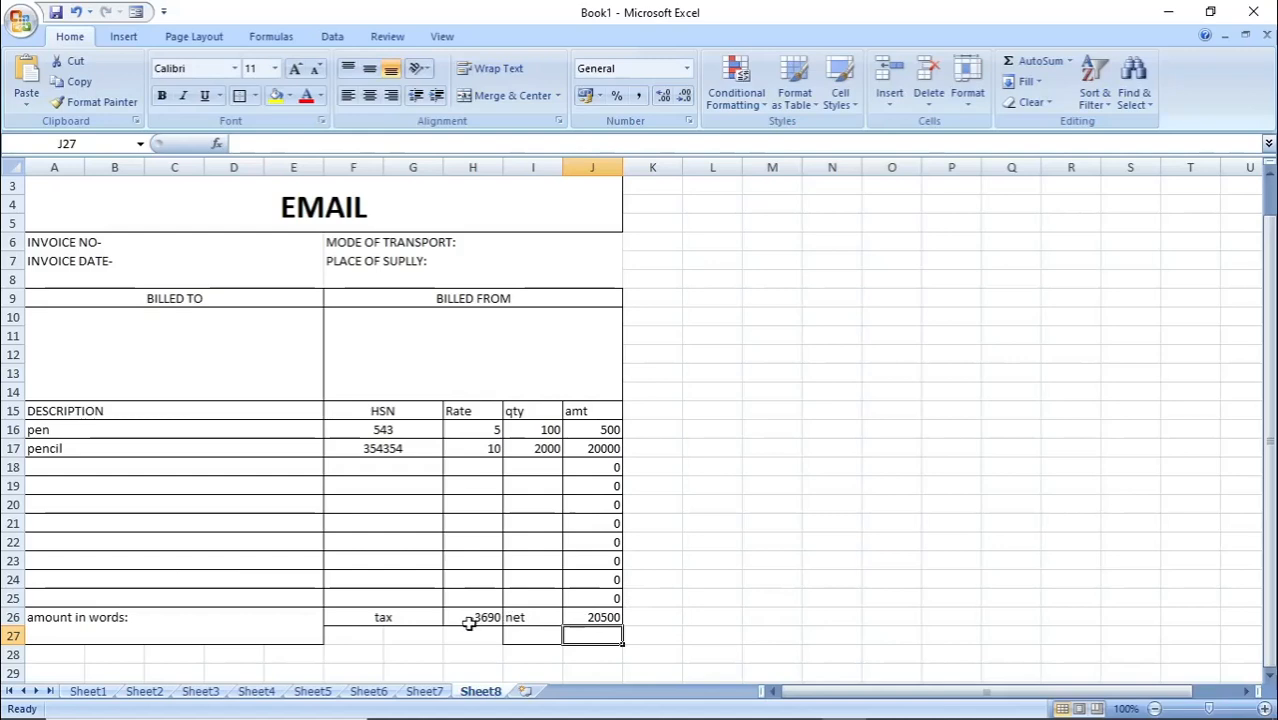
# Label cell I27 below the net label as net tot
pyautogui.click(553, 638)
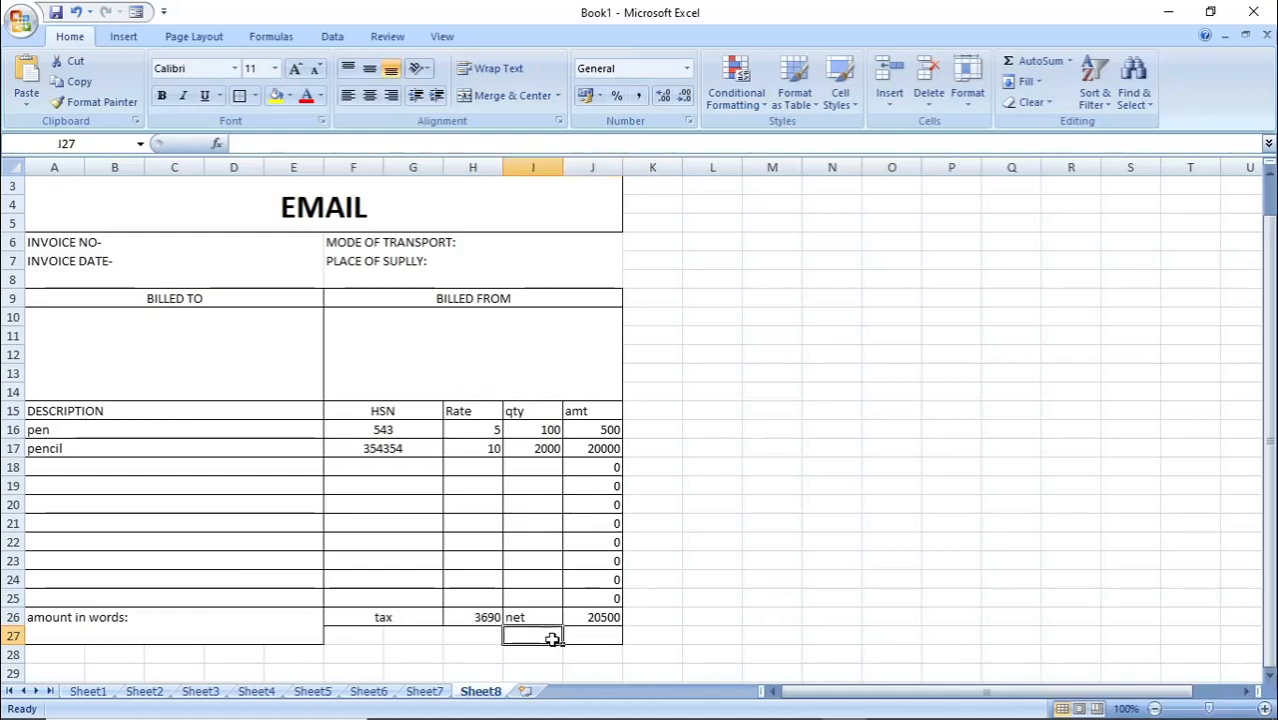
pyautogui.write('net')
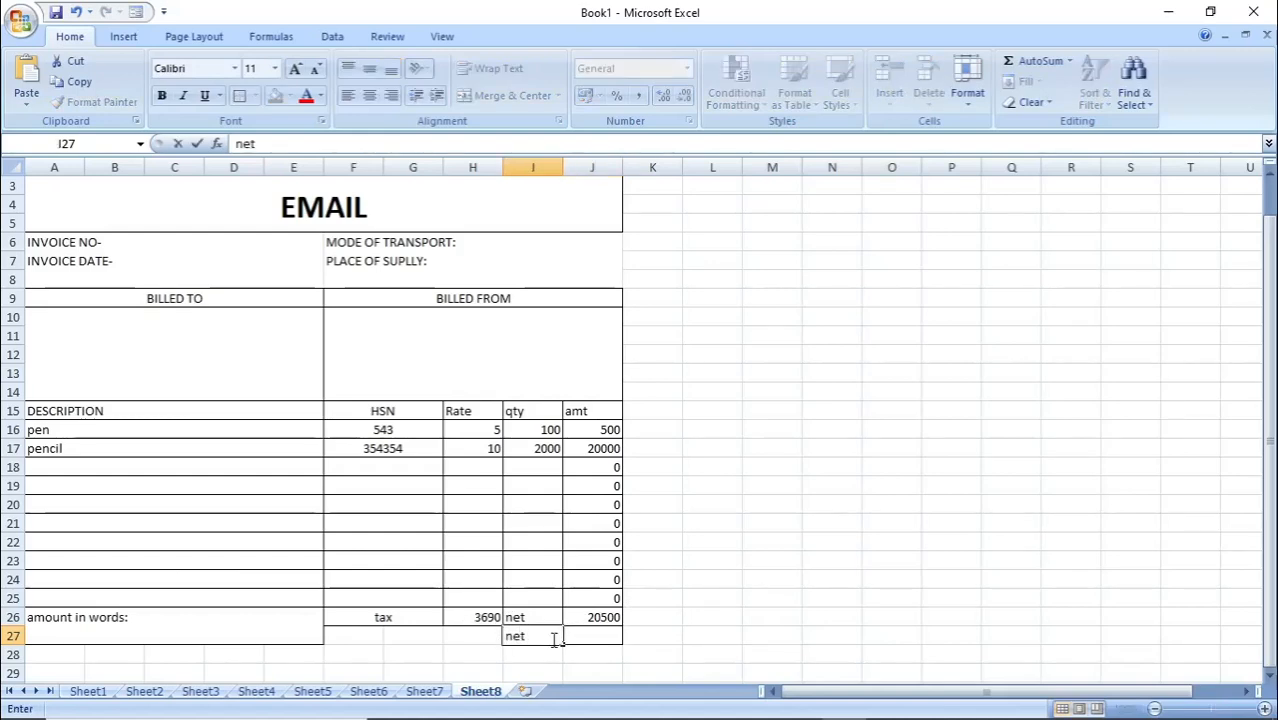
pyautogui.write(' tot')
# Calculate the net total in J27 with the formula =sum(H26,J26), adding tax and net
pyautogui.click(606, 636)
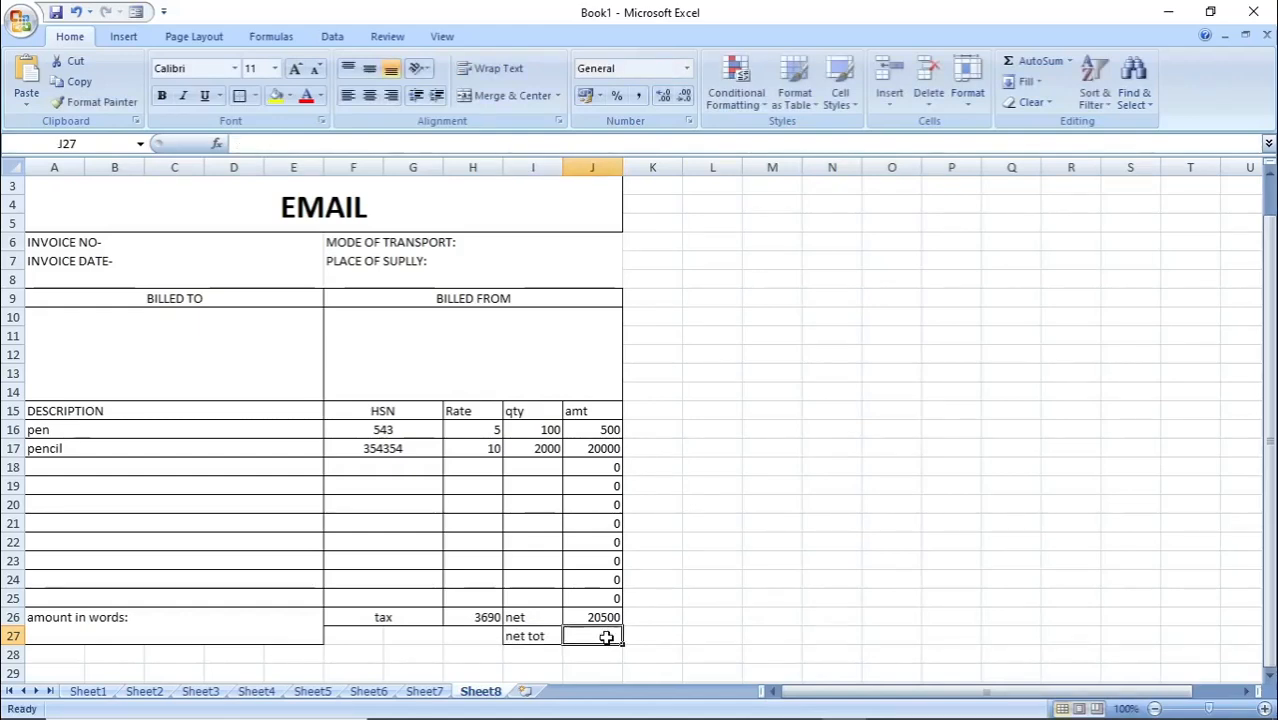
pyautogui.write('=sum')
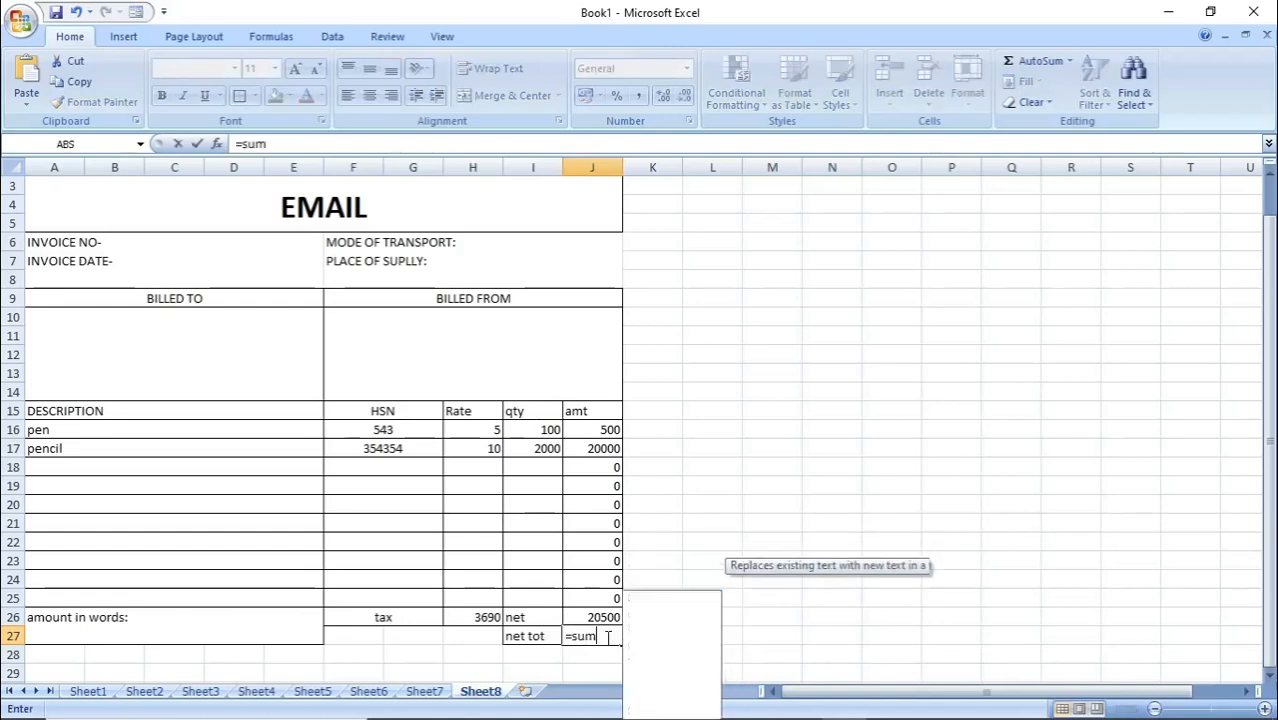
pyautogui.write('(')
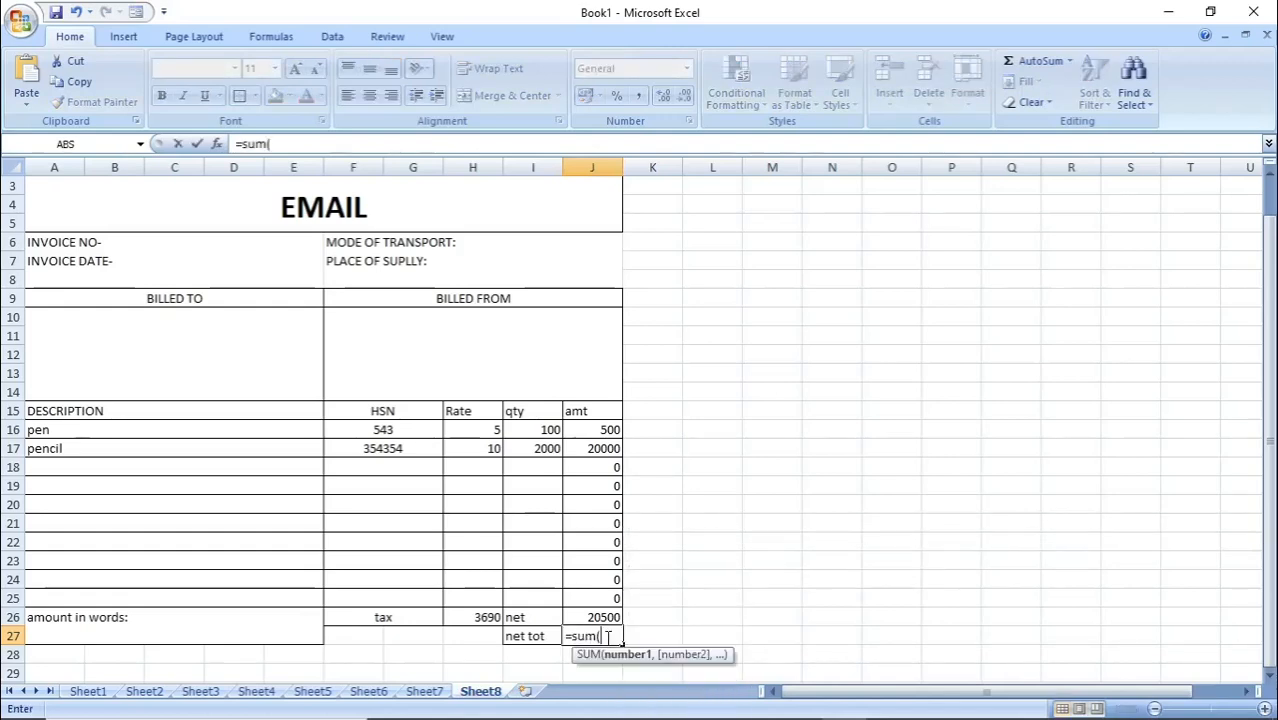
pyautogui.click(490, 617)
pyautogui.write(',')
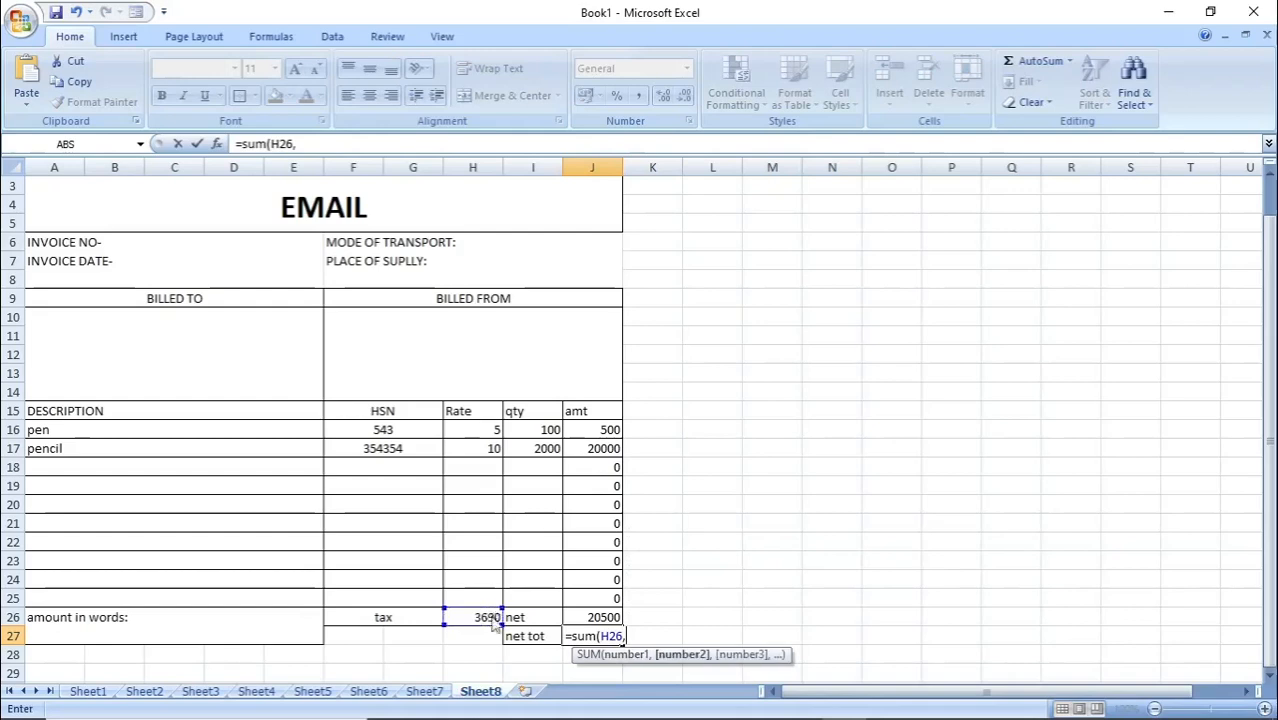
pyautogui.click(596, 617)
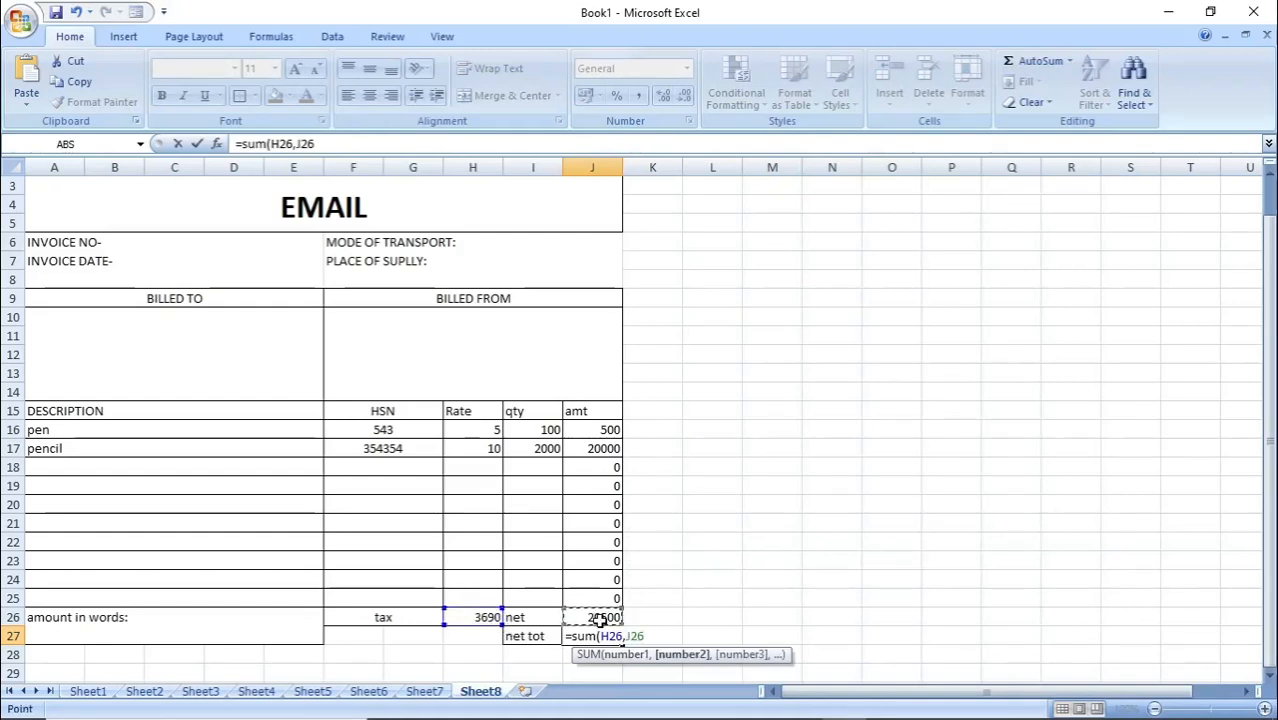
pyautogui.write(')')
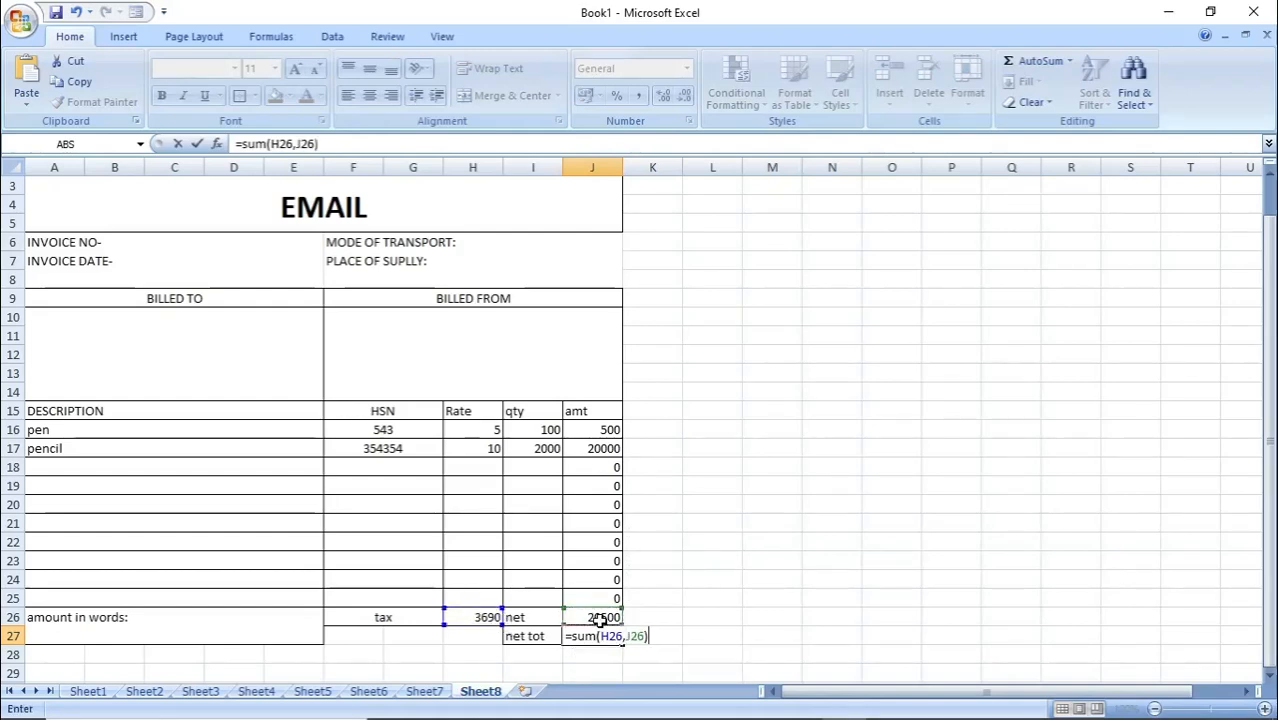
pyautogui.press('Return')
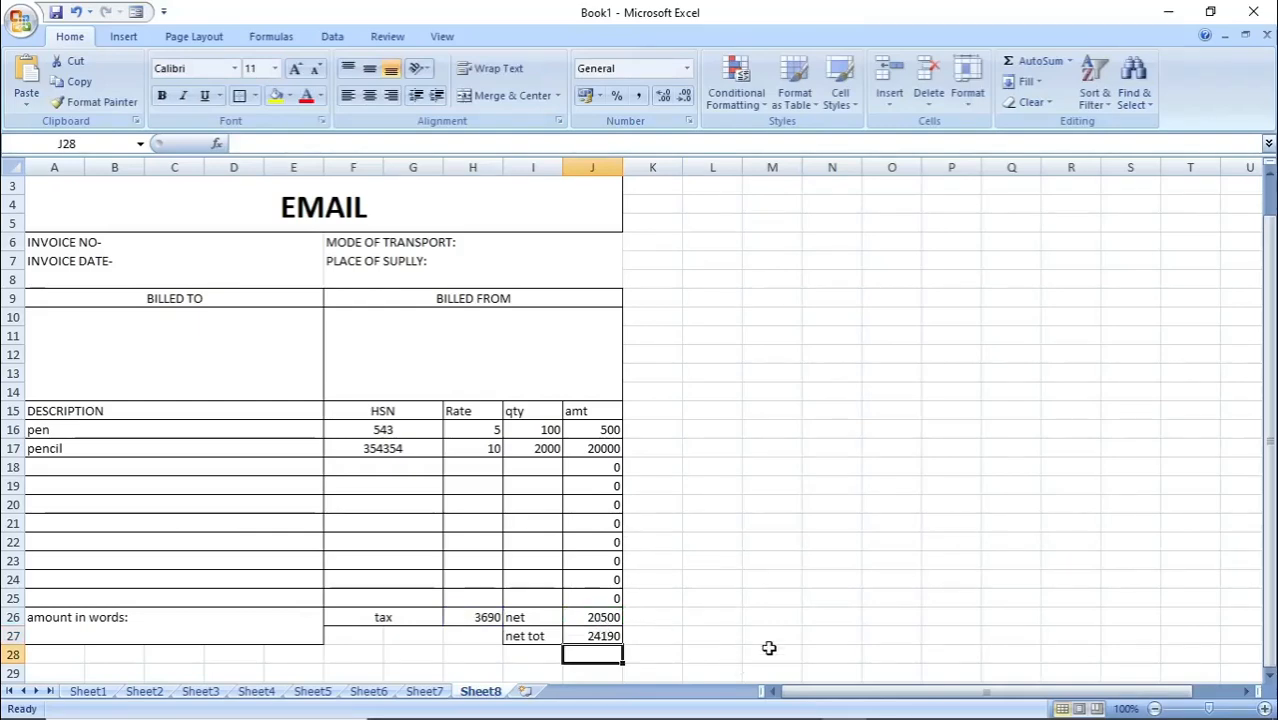
pyautogui.moveTo(1268, 440); pyautogui.dragTo(1268, 405)
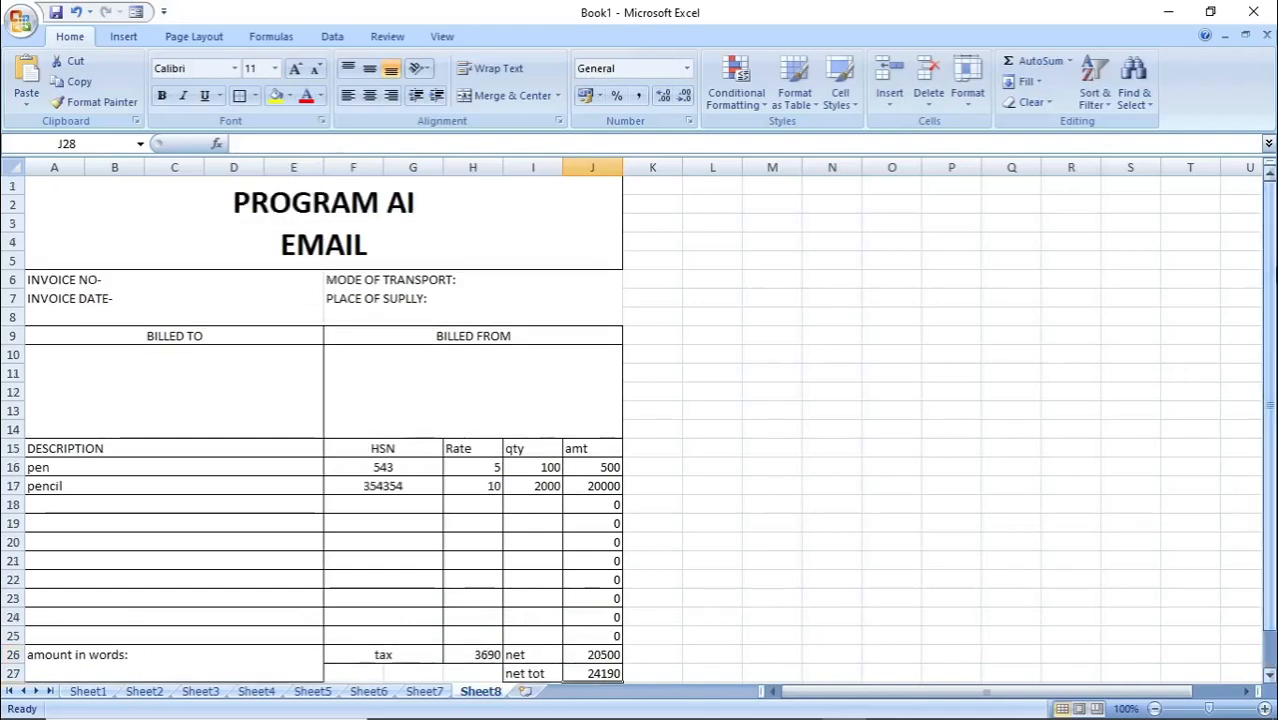